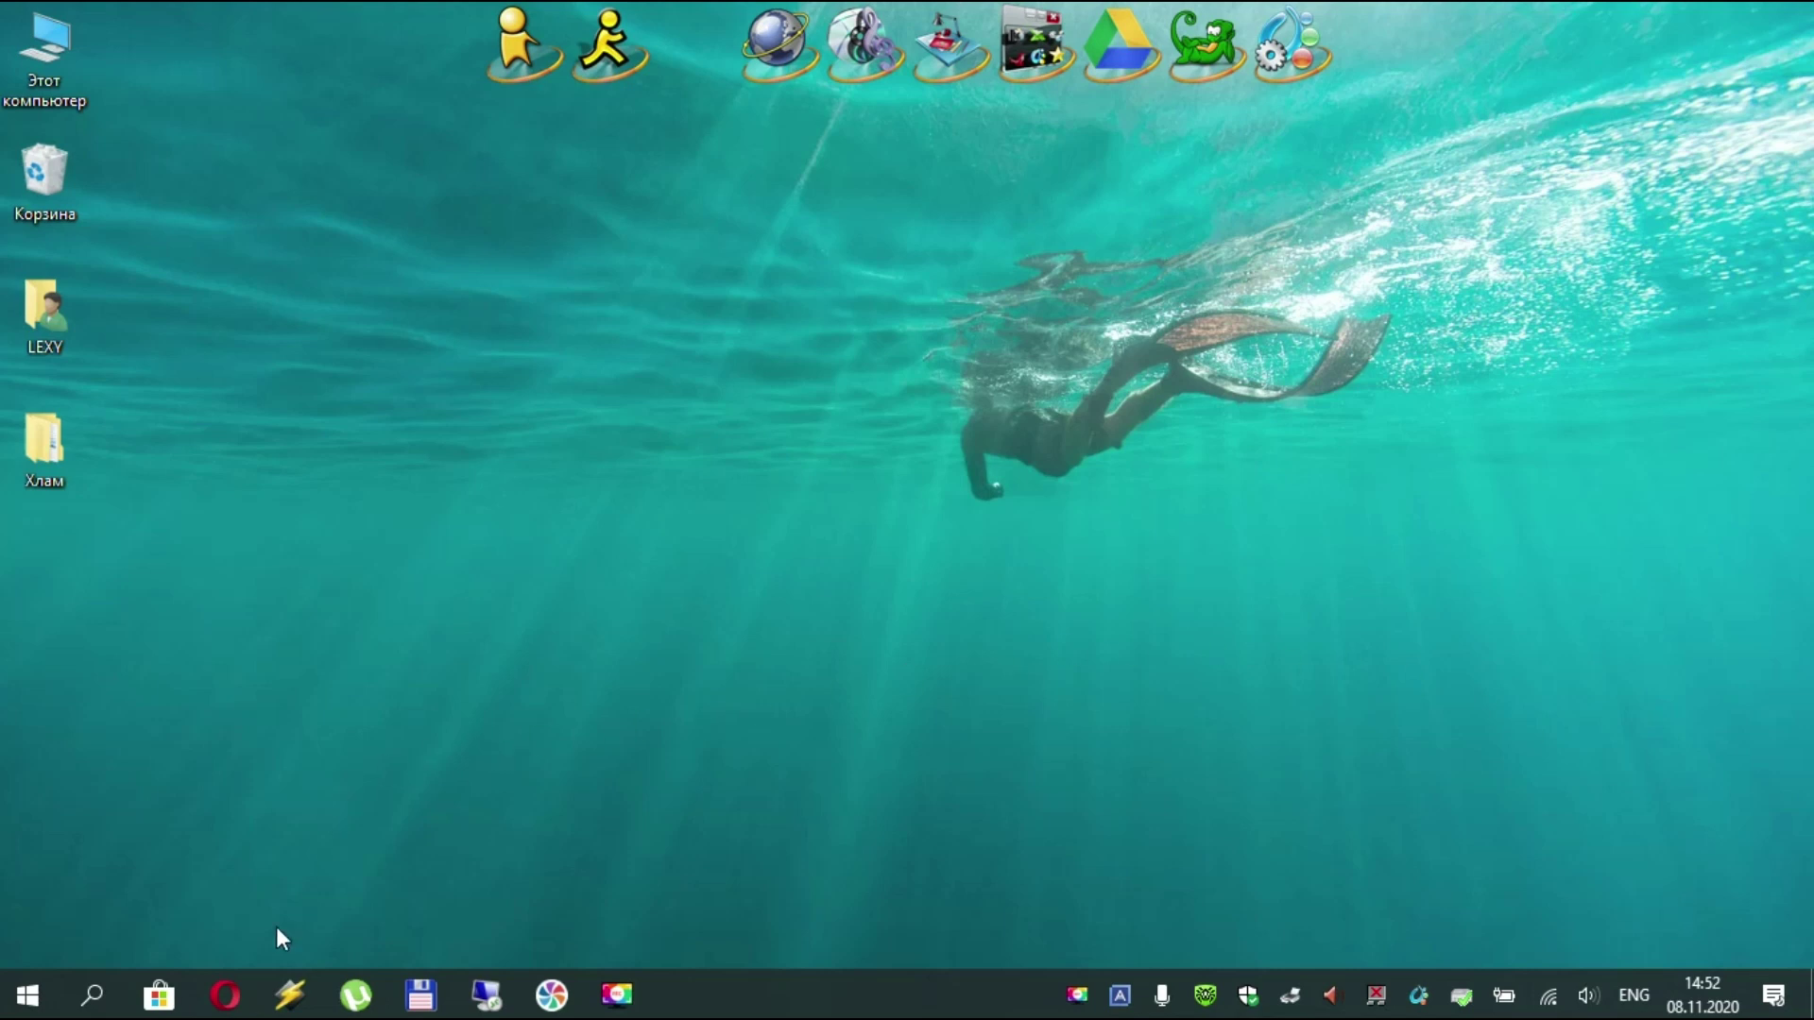
Open the router's administration page at 192.168.1.1 in the Opera browser
left_click(225, 995)
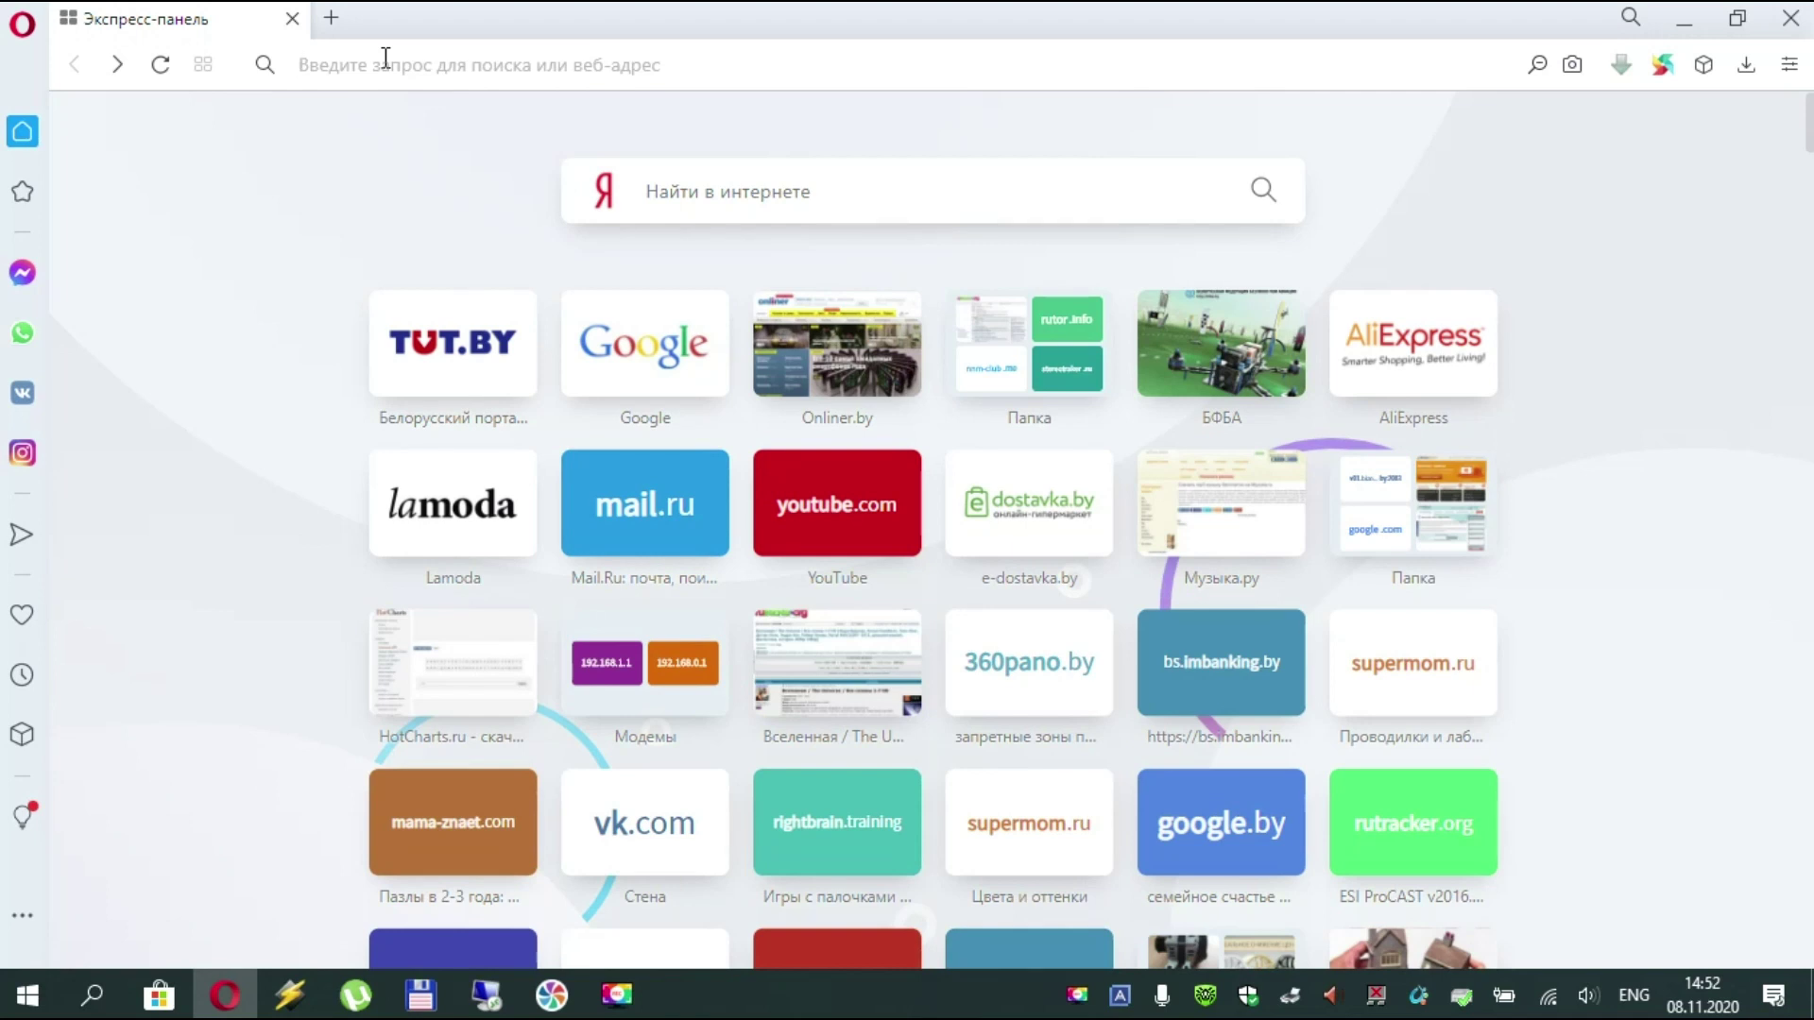
type("192.168.1.1")
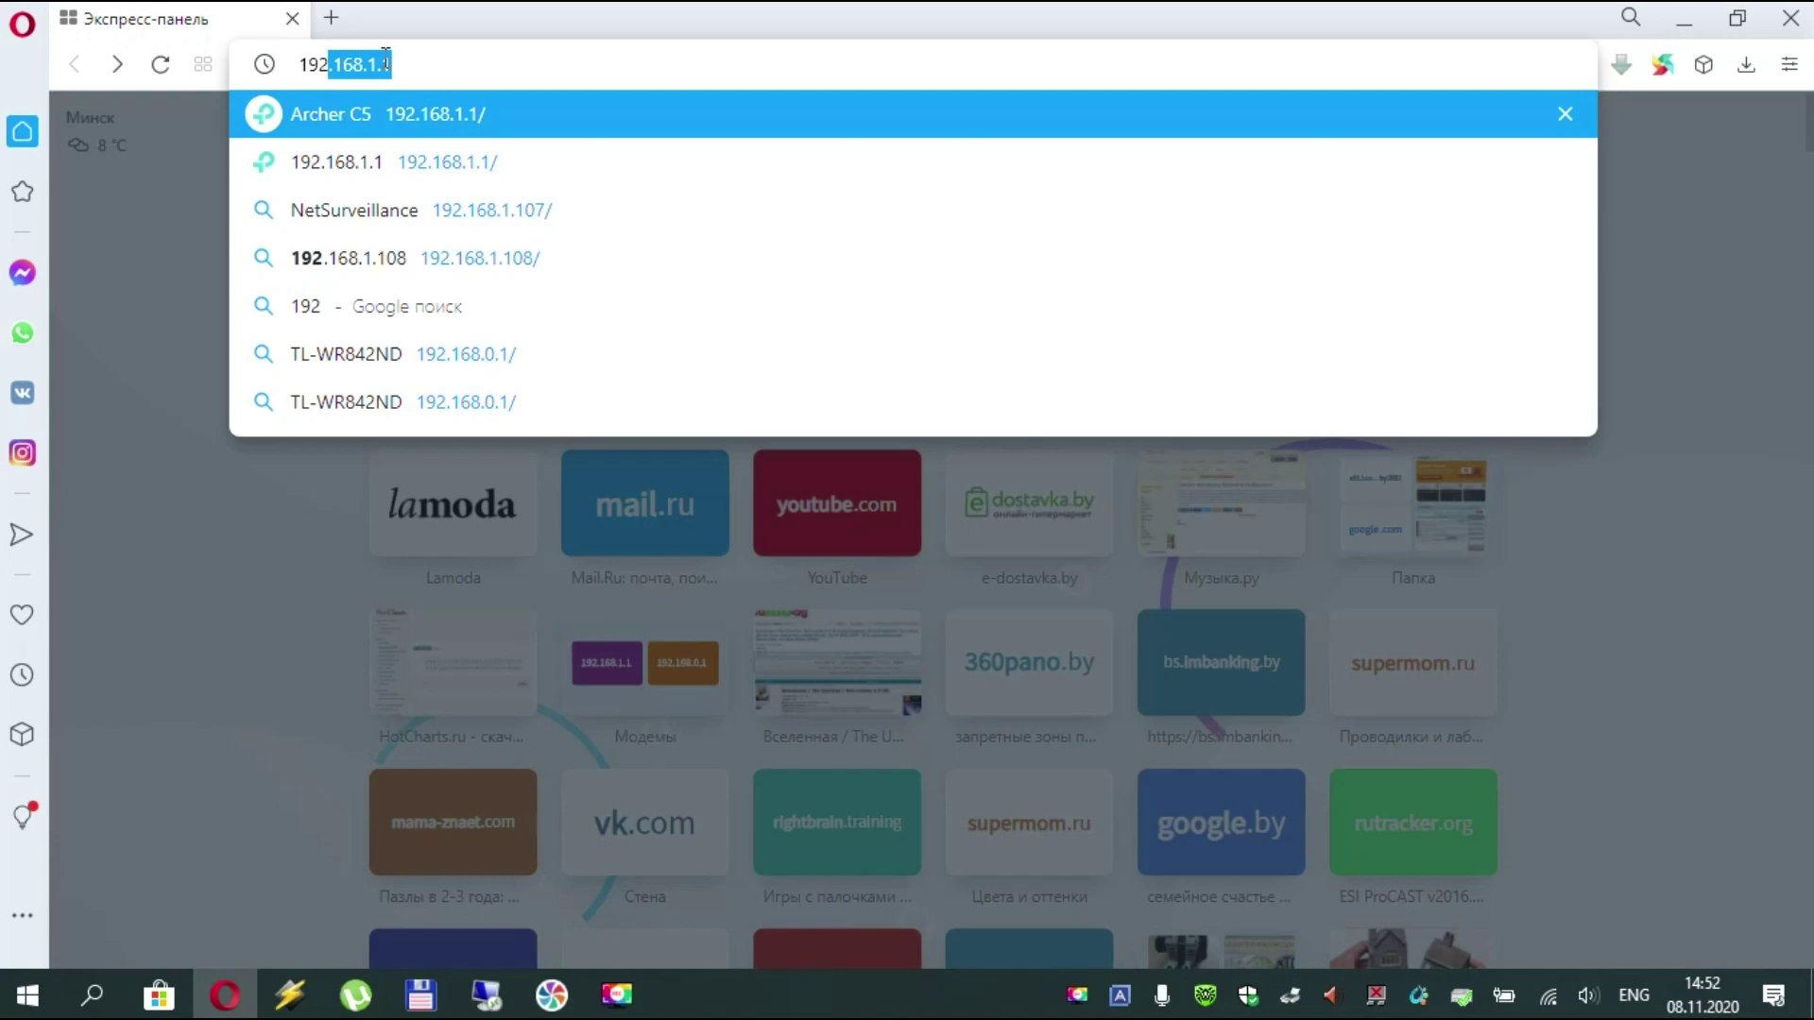
key("Return")
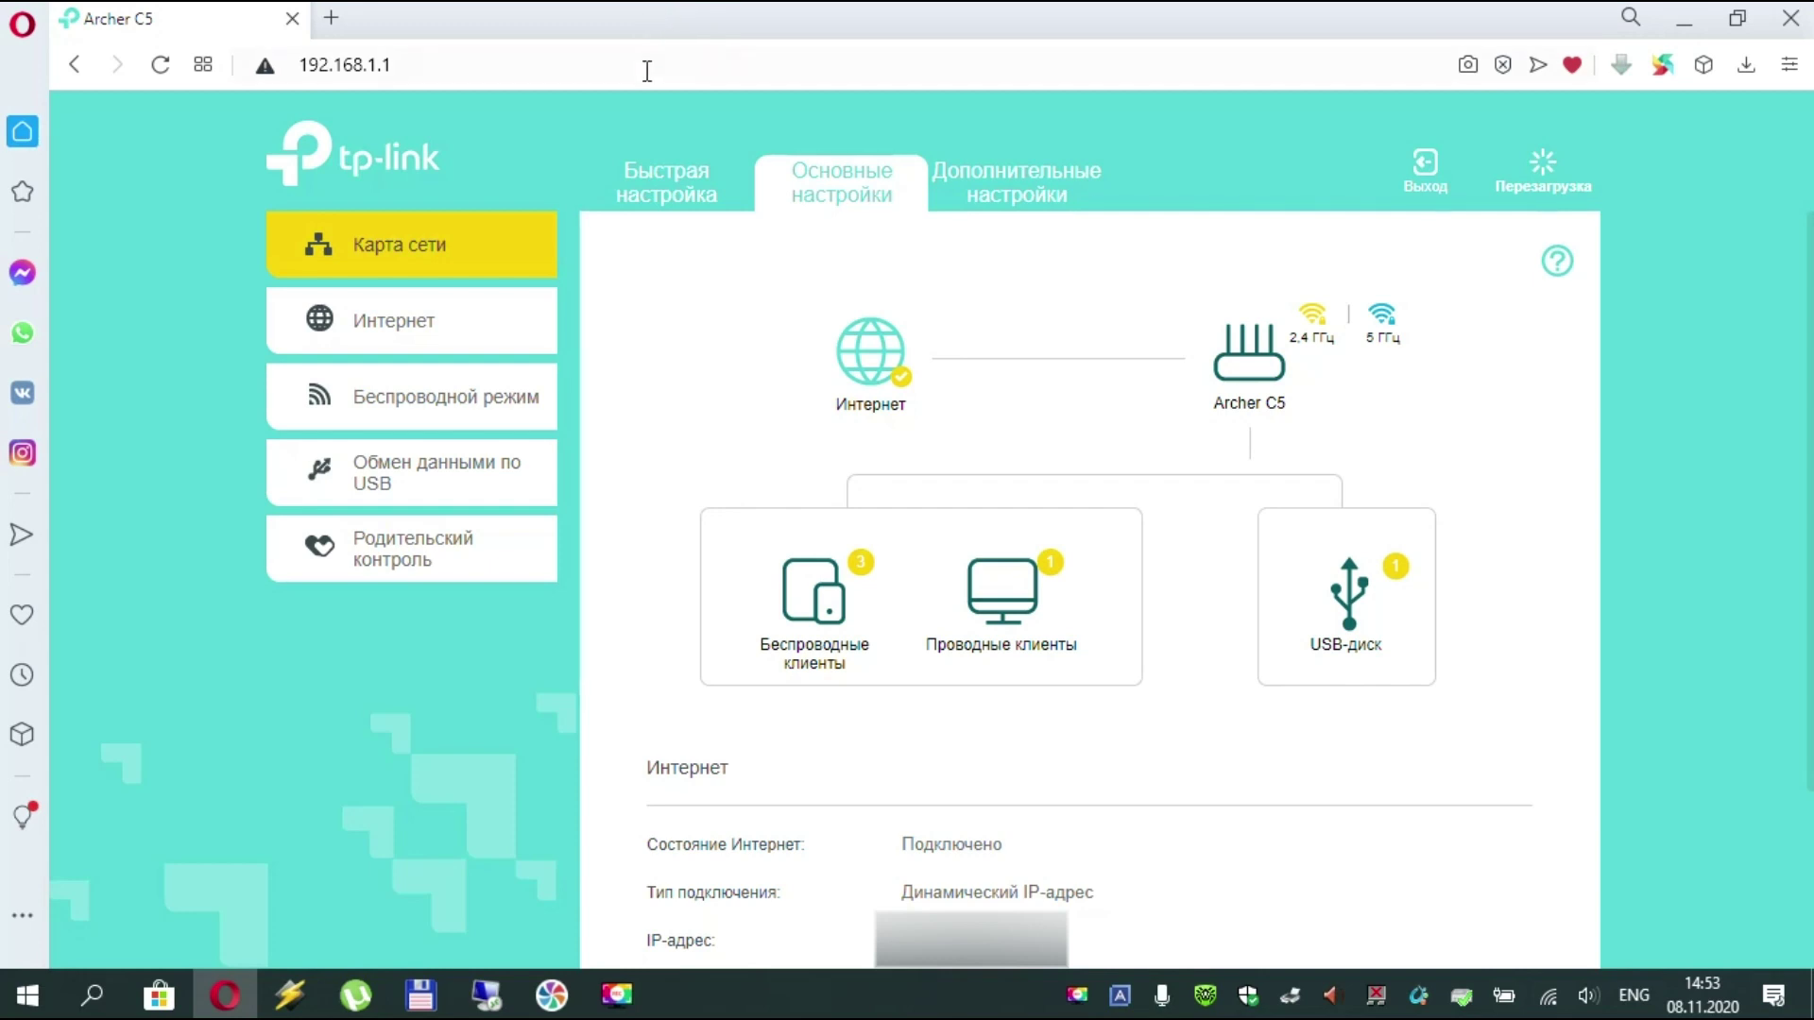
Open the USB storage device page under the router's advanced USB sharing settings
left_click(1029, 193)
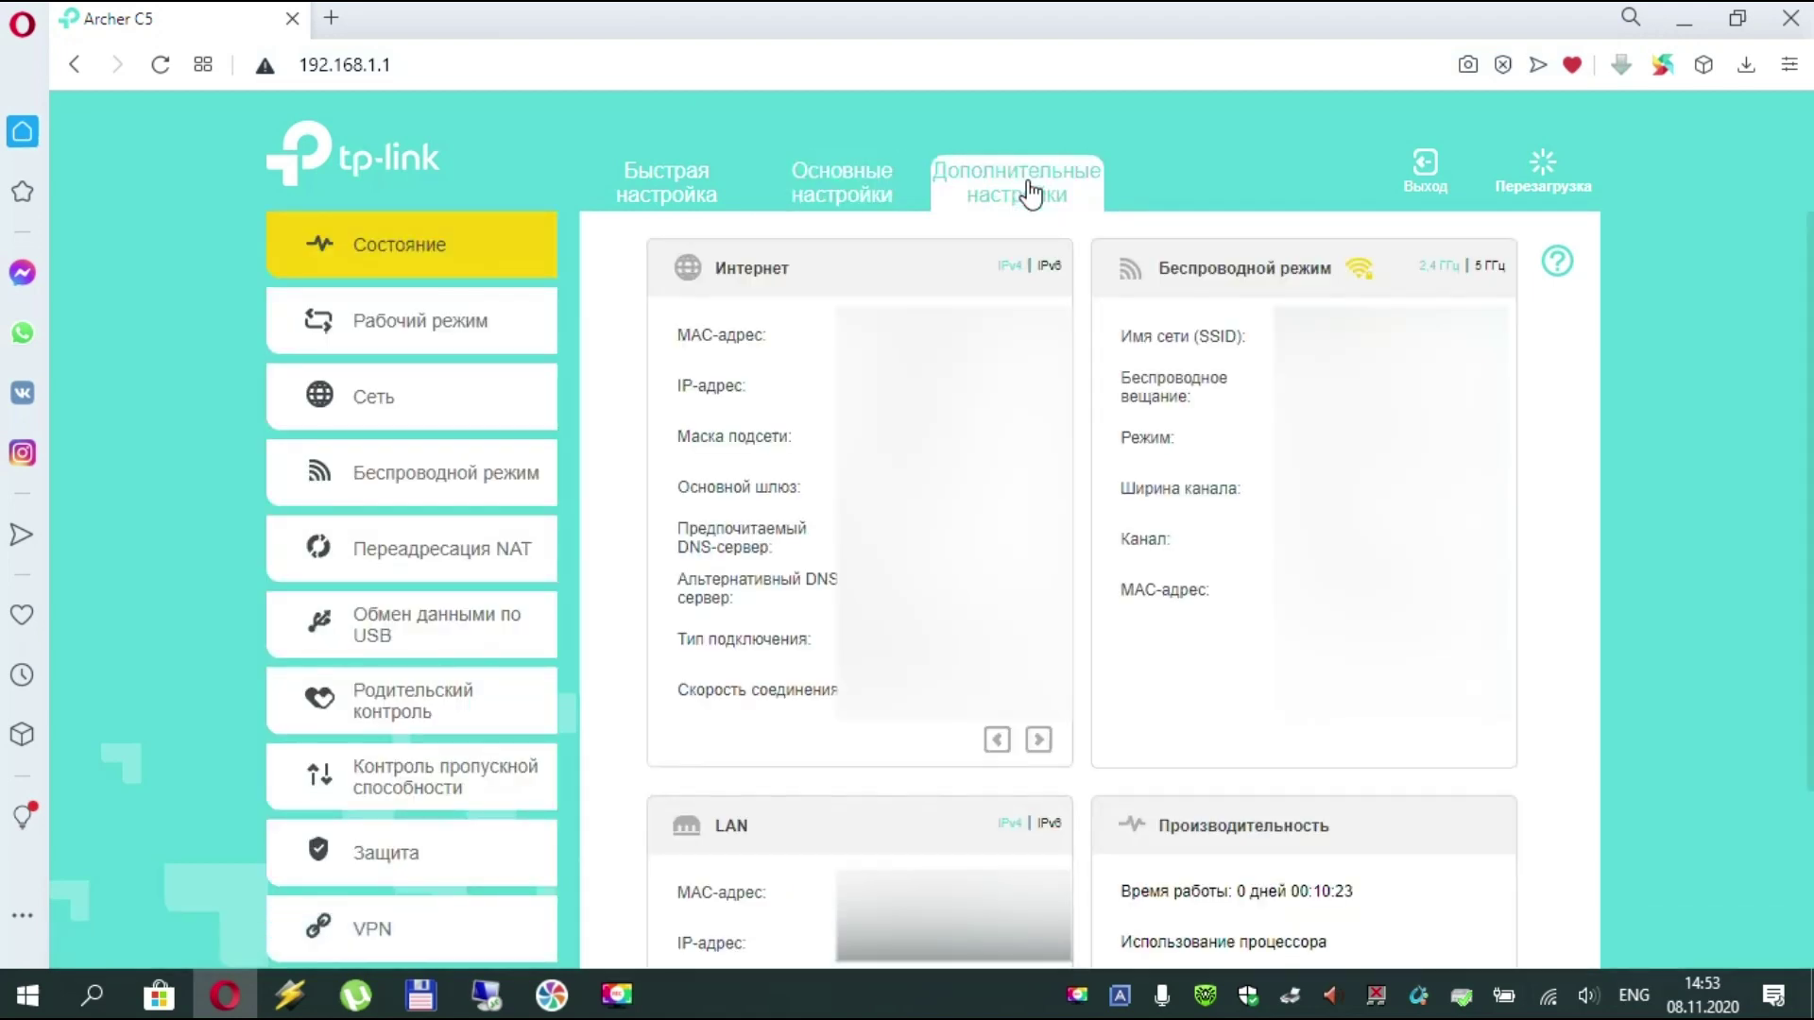
left_click(404, 640)
scroll(404, 634, "down", 2)
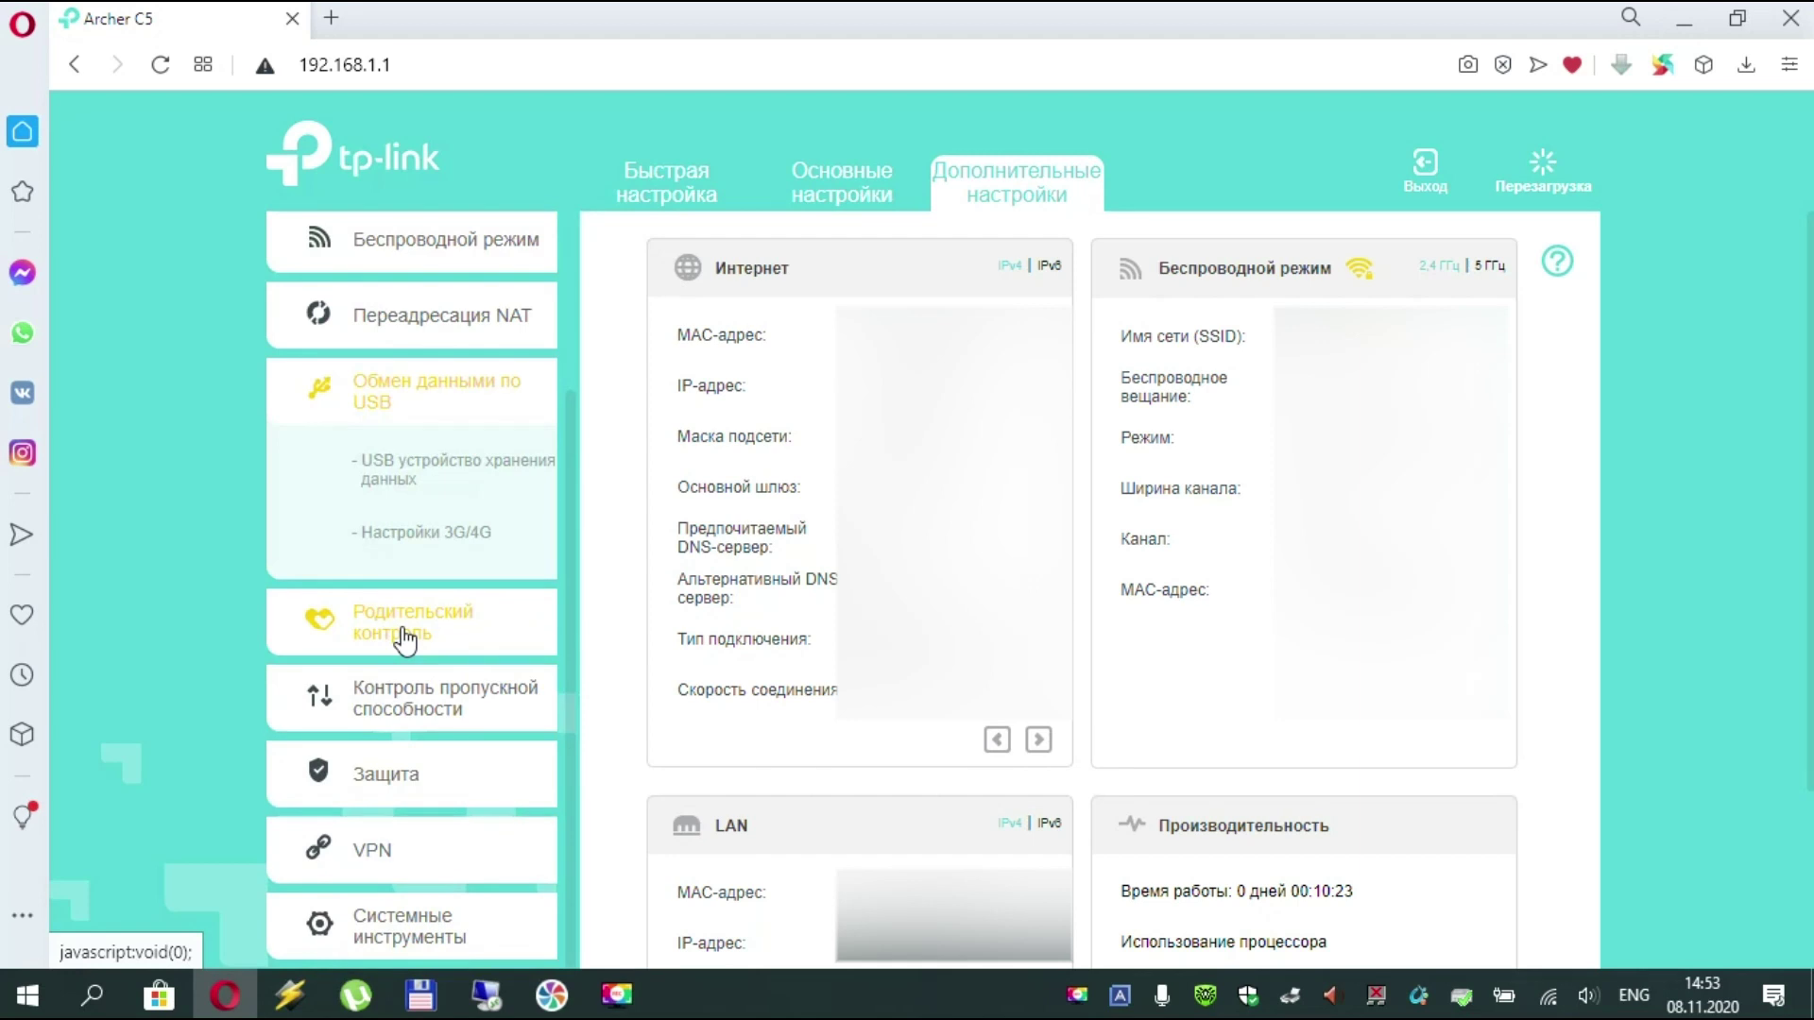
left_click(405, 486)
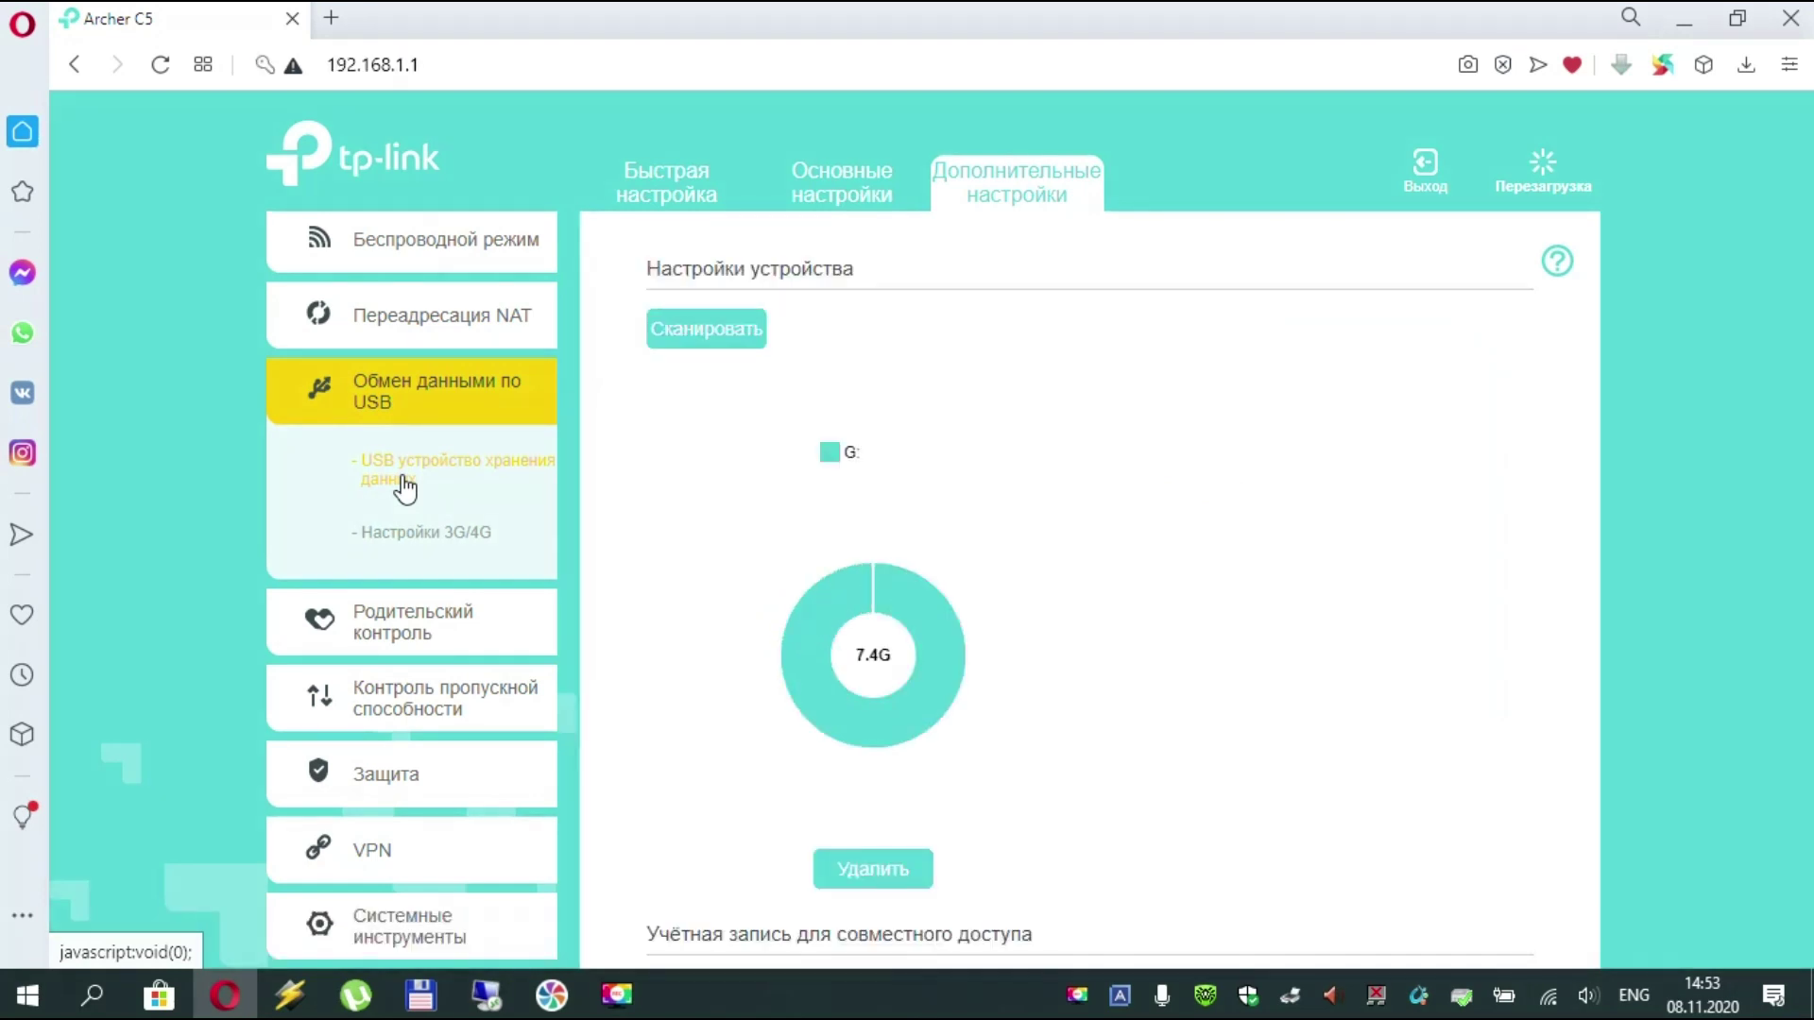
mouse_move(813, 685)
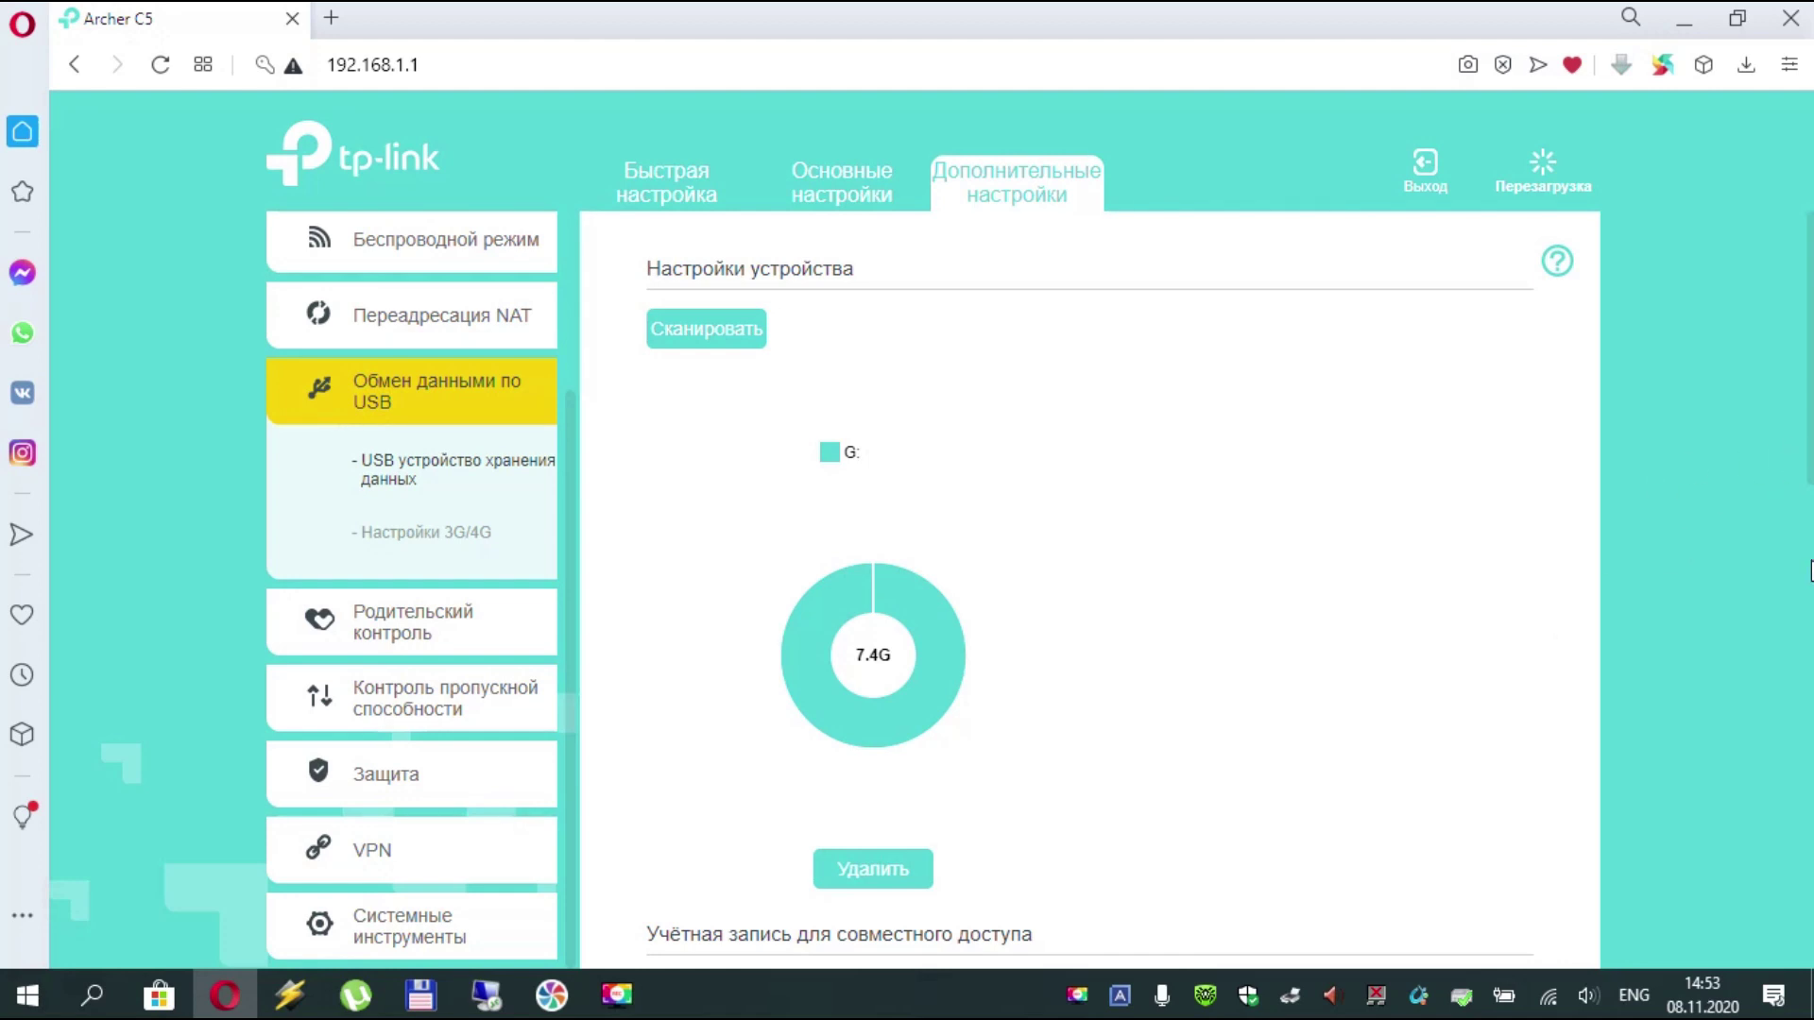
In the USB sharing settings, turn FTP access off and on again and re-enable FTP over the Internet
left_click(1810, 511)
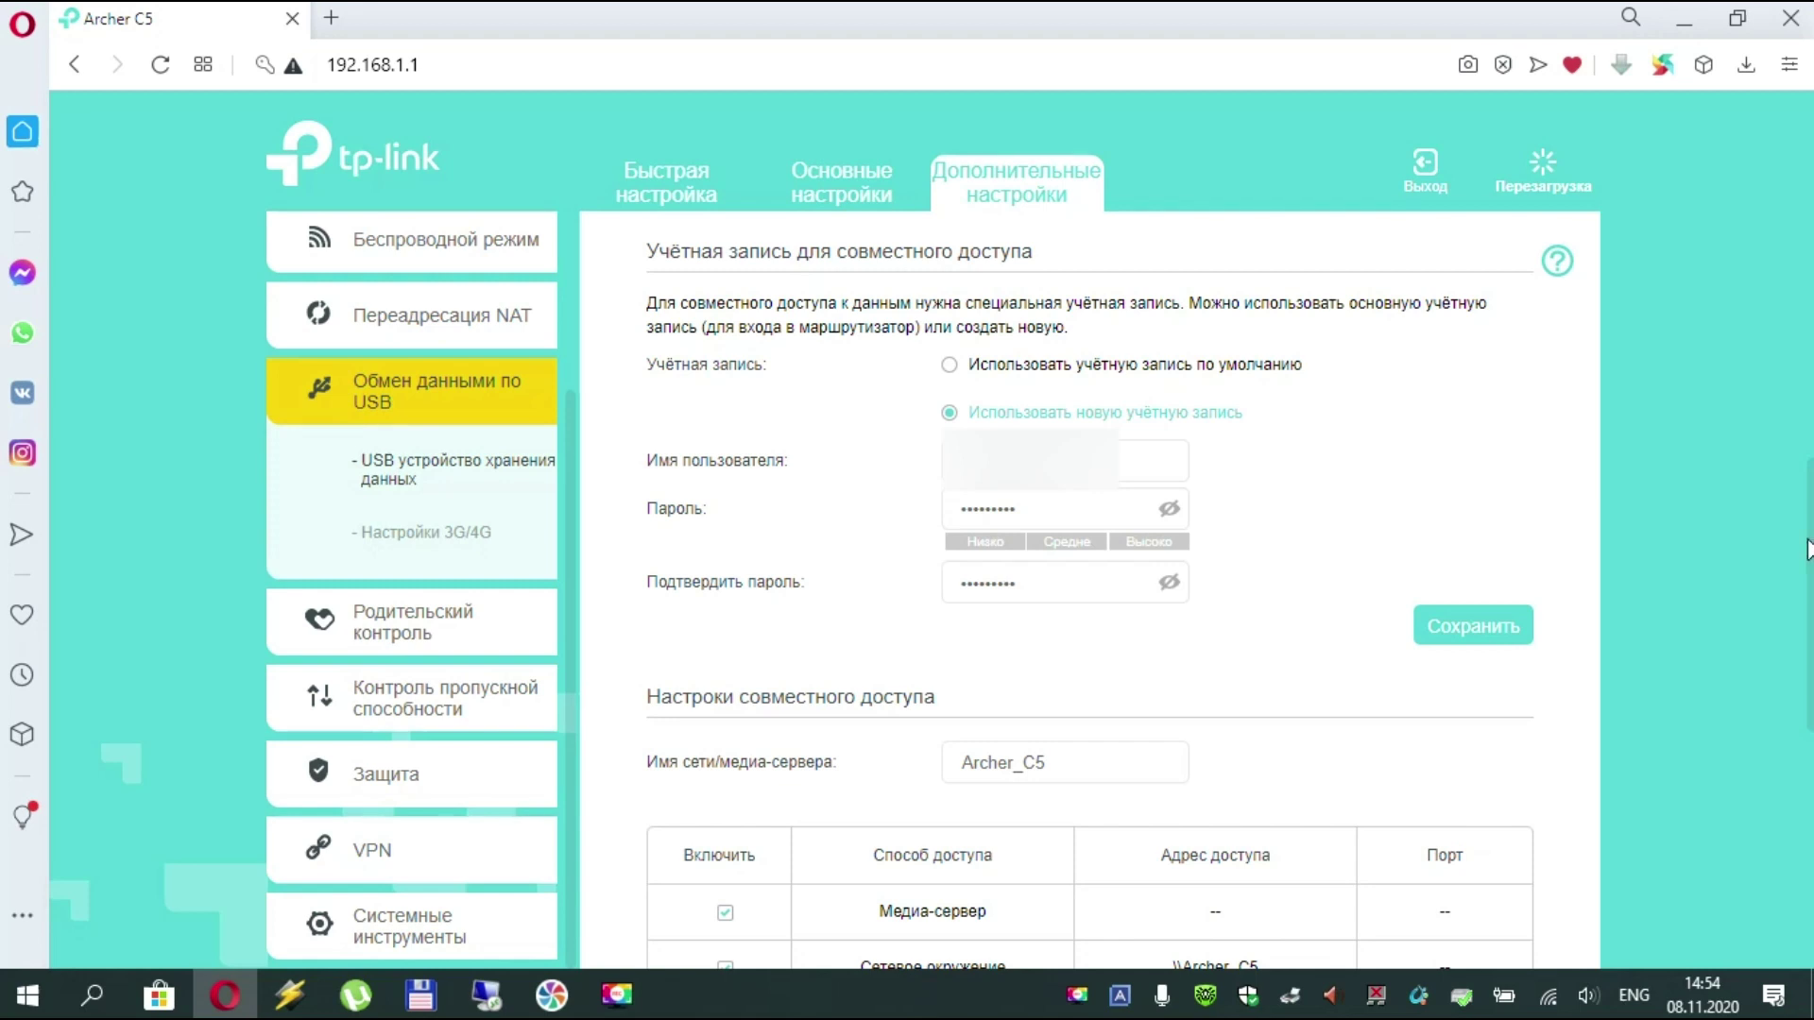
scroll(1806, 548, "down", 3)
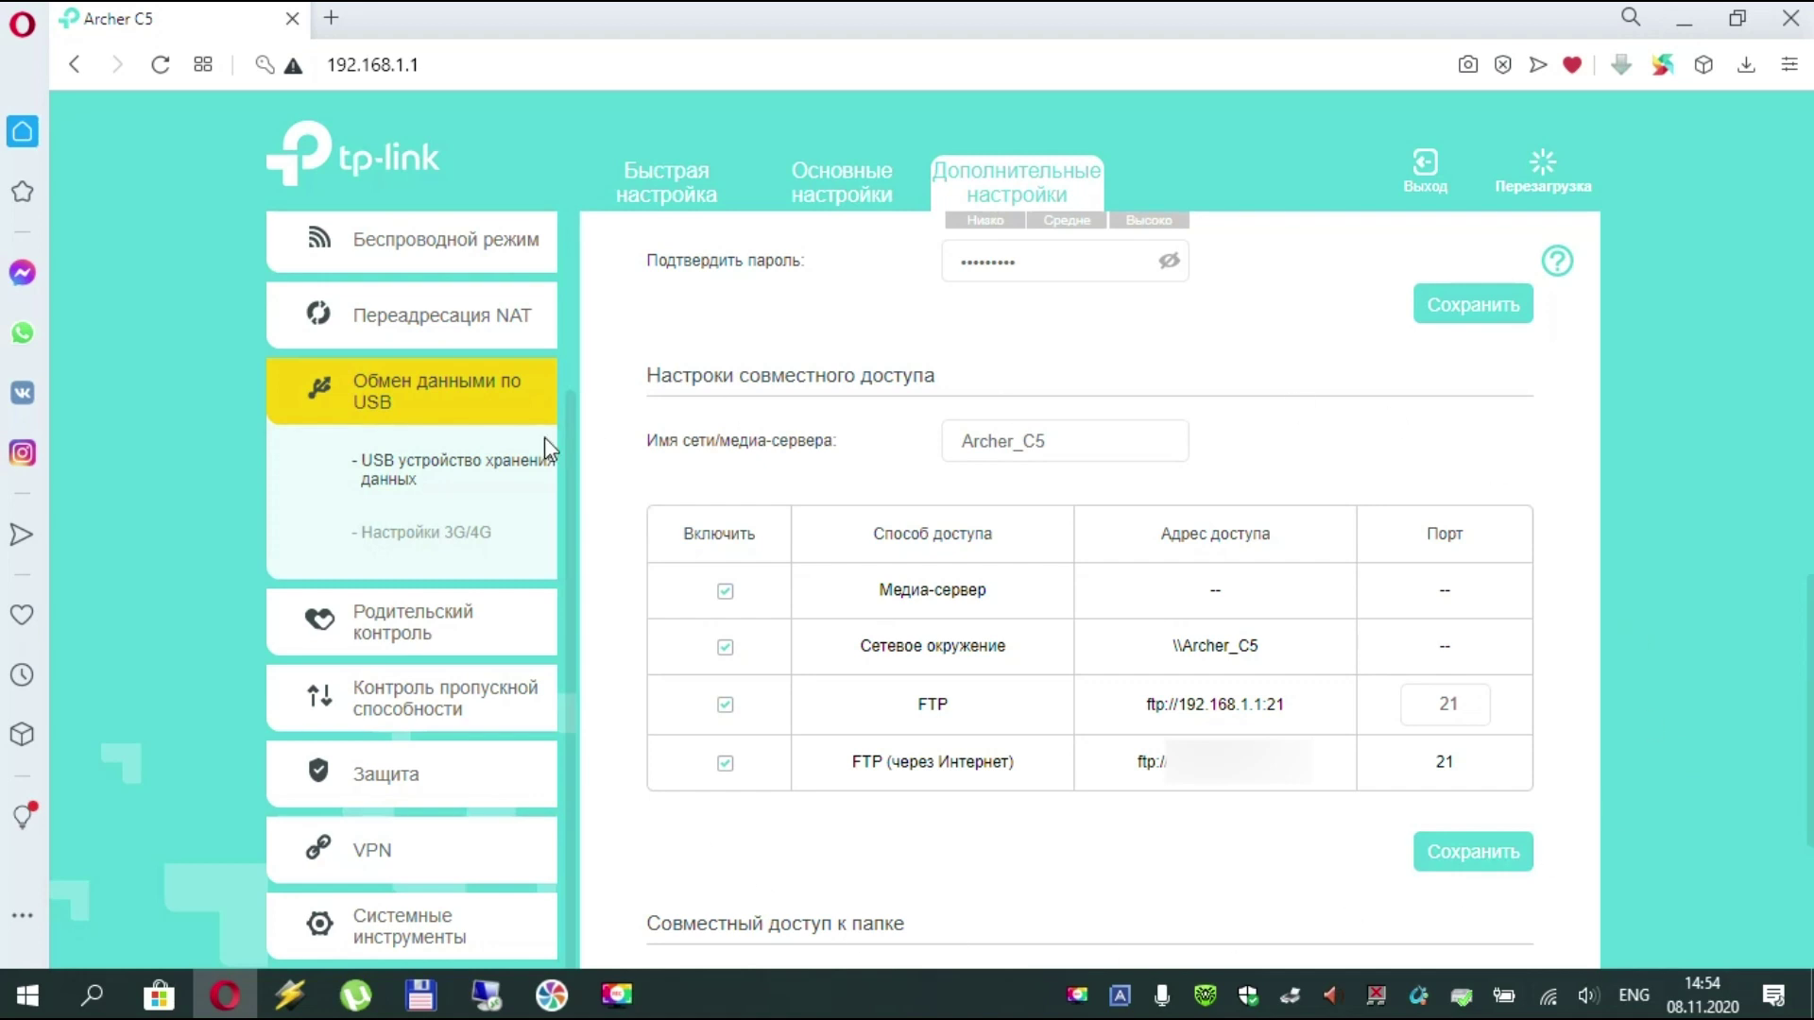
left_click(724, 707)
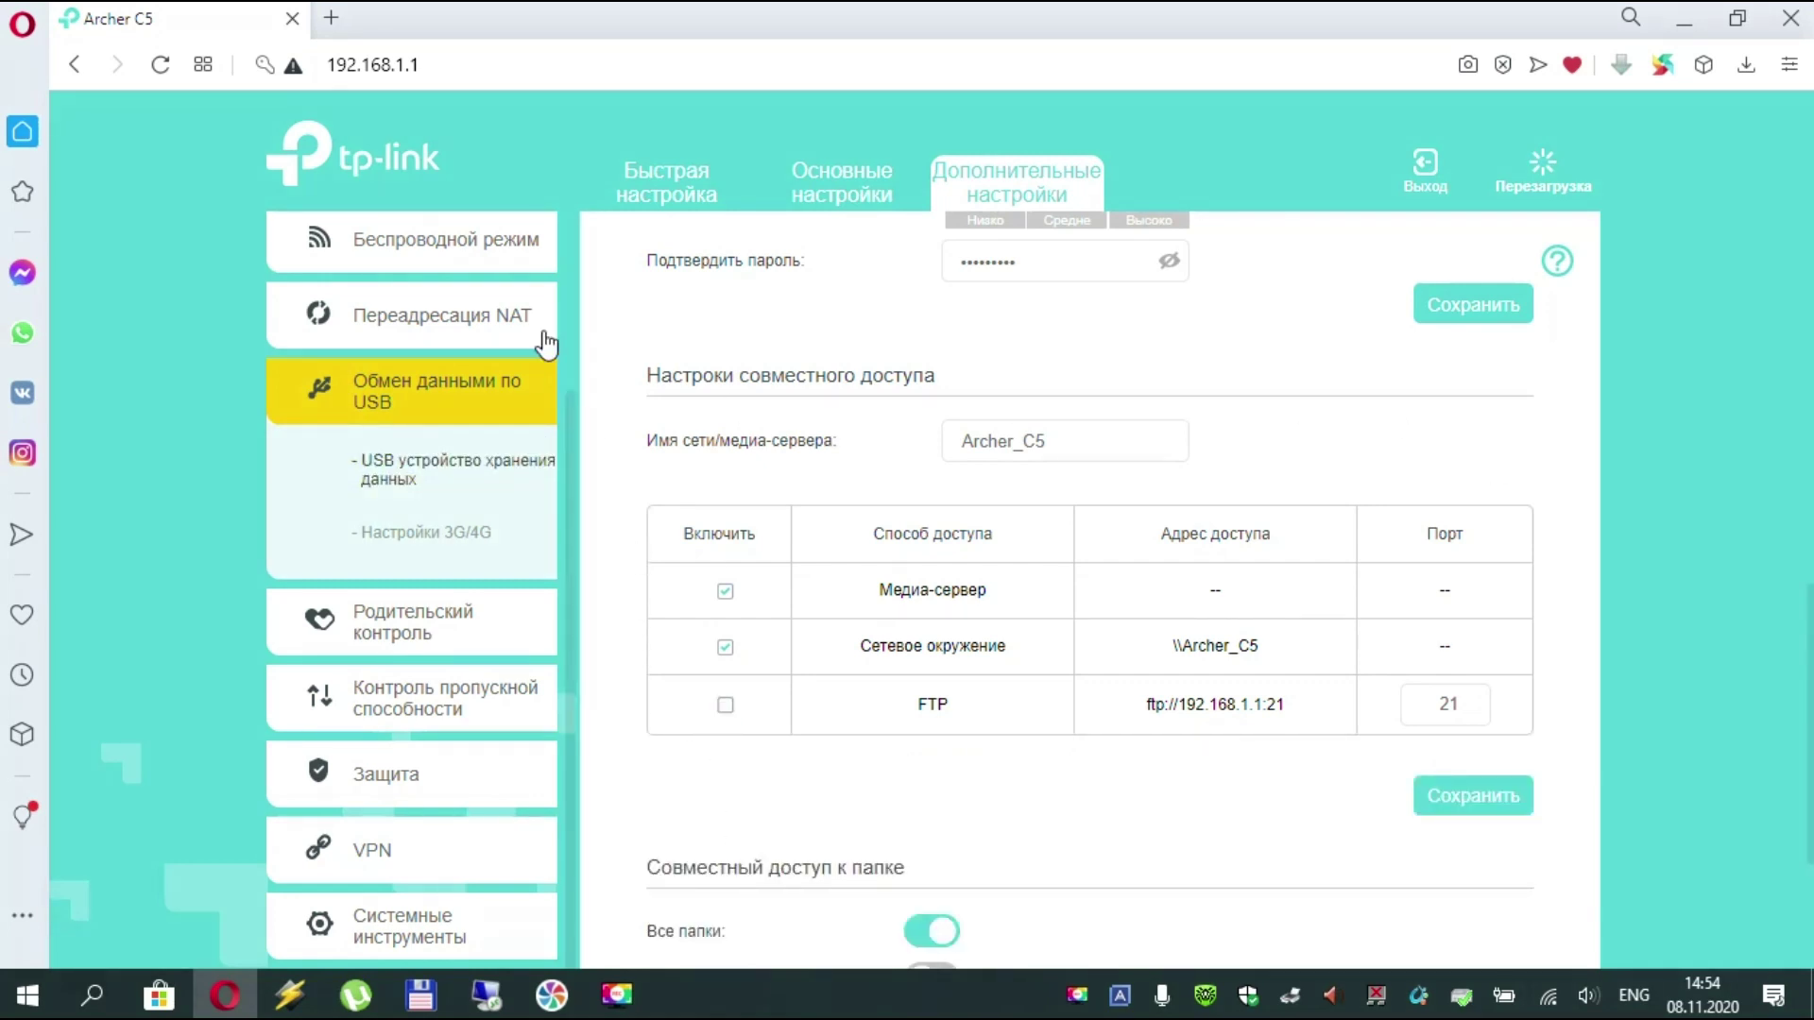
left_click(725, 705)
left_click(726, 764)
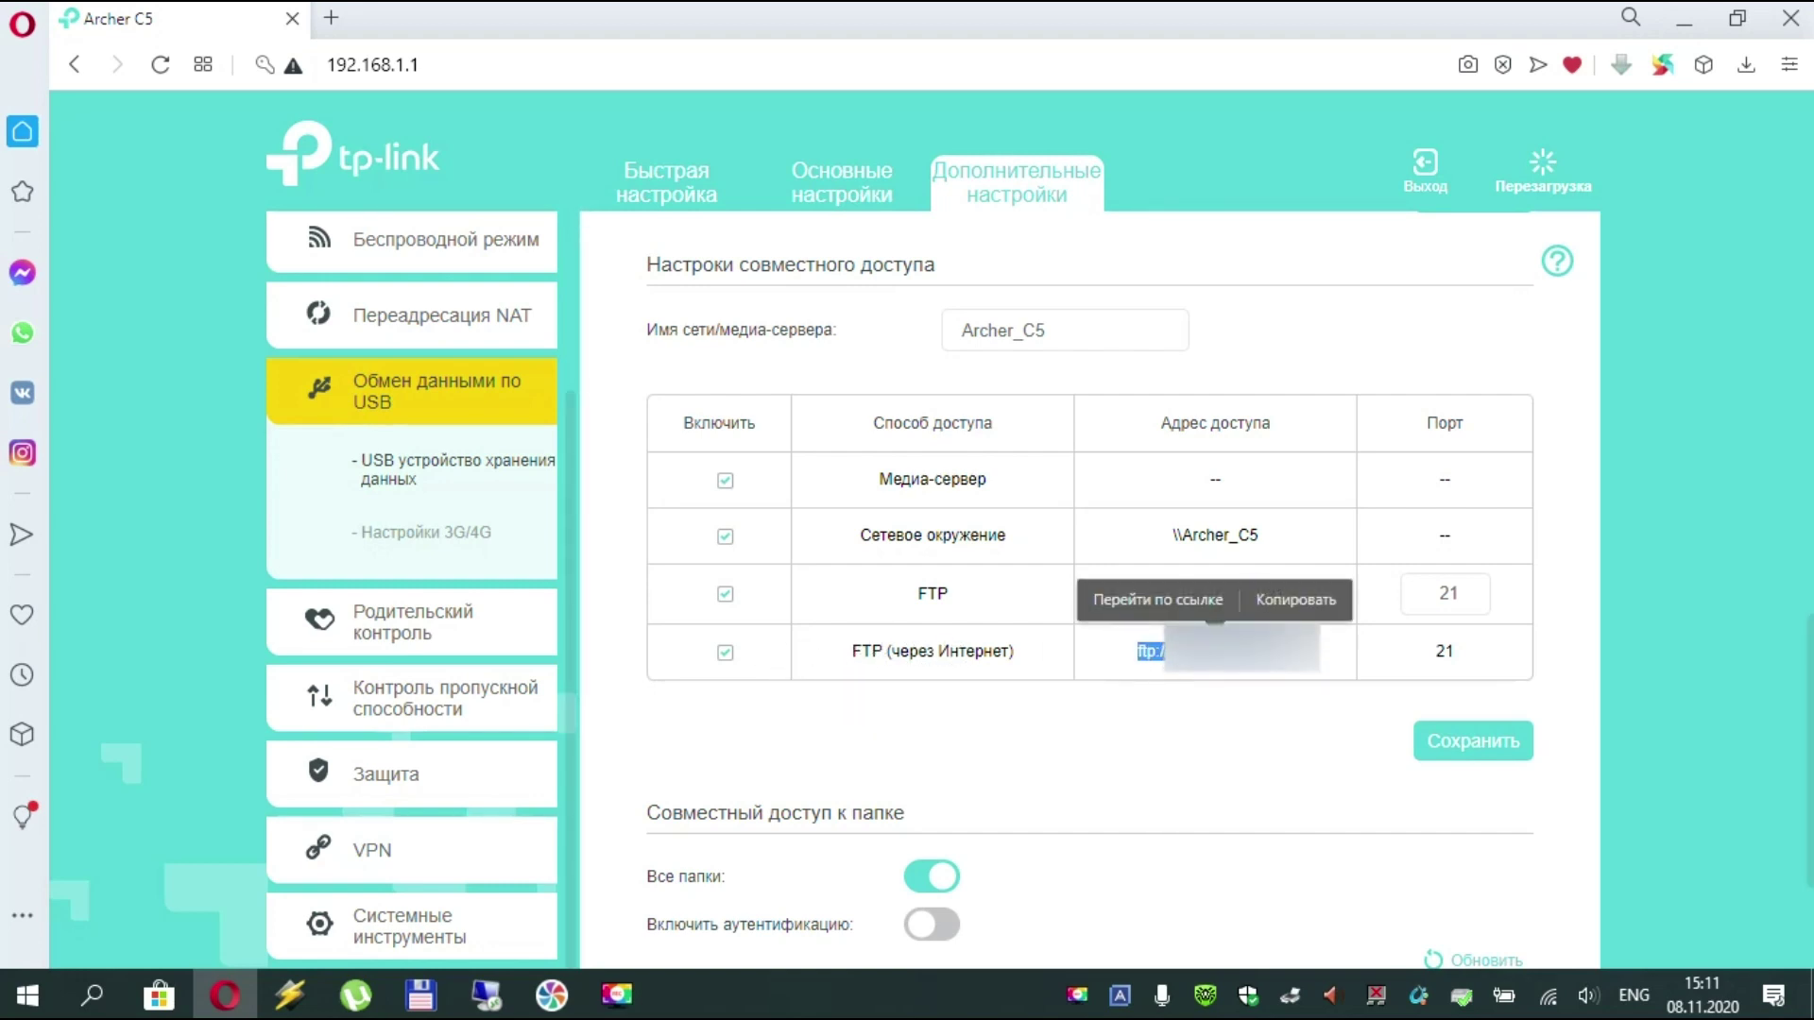
Copy the router's FTP-over-Internet address and open it in File Explorer
left_click(1301, 597)
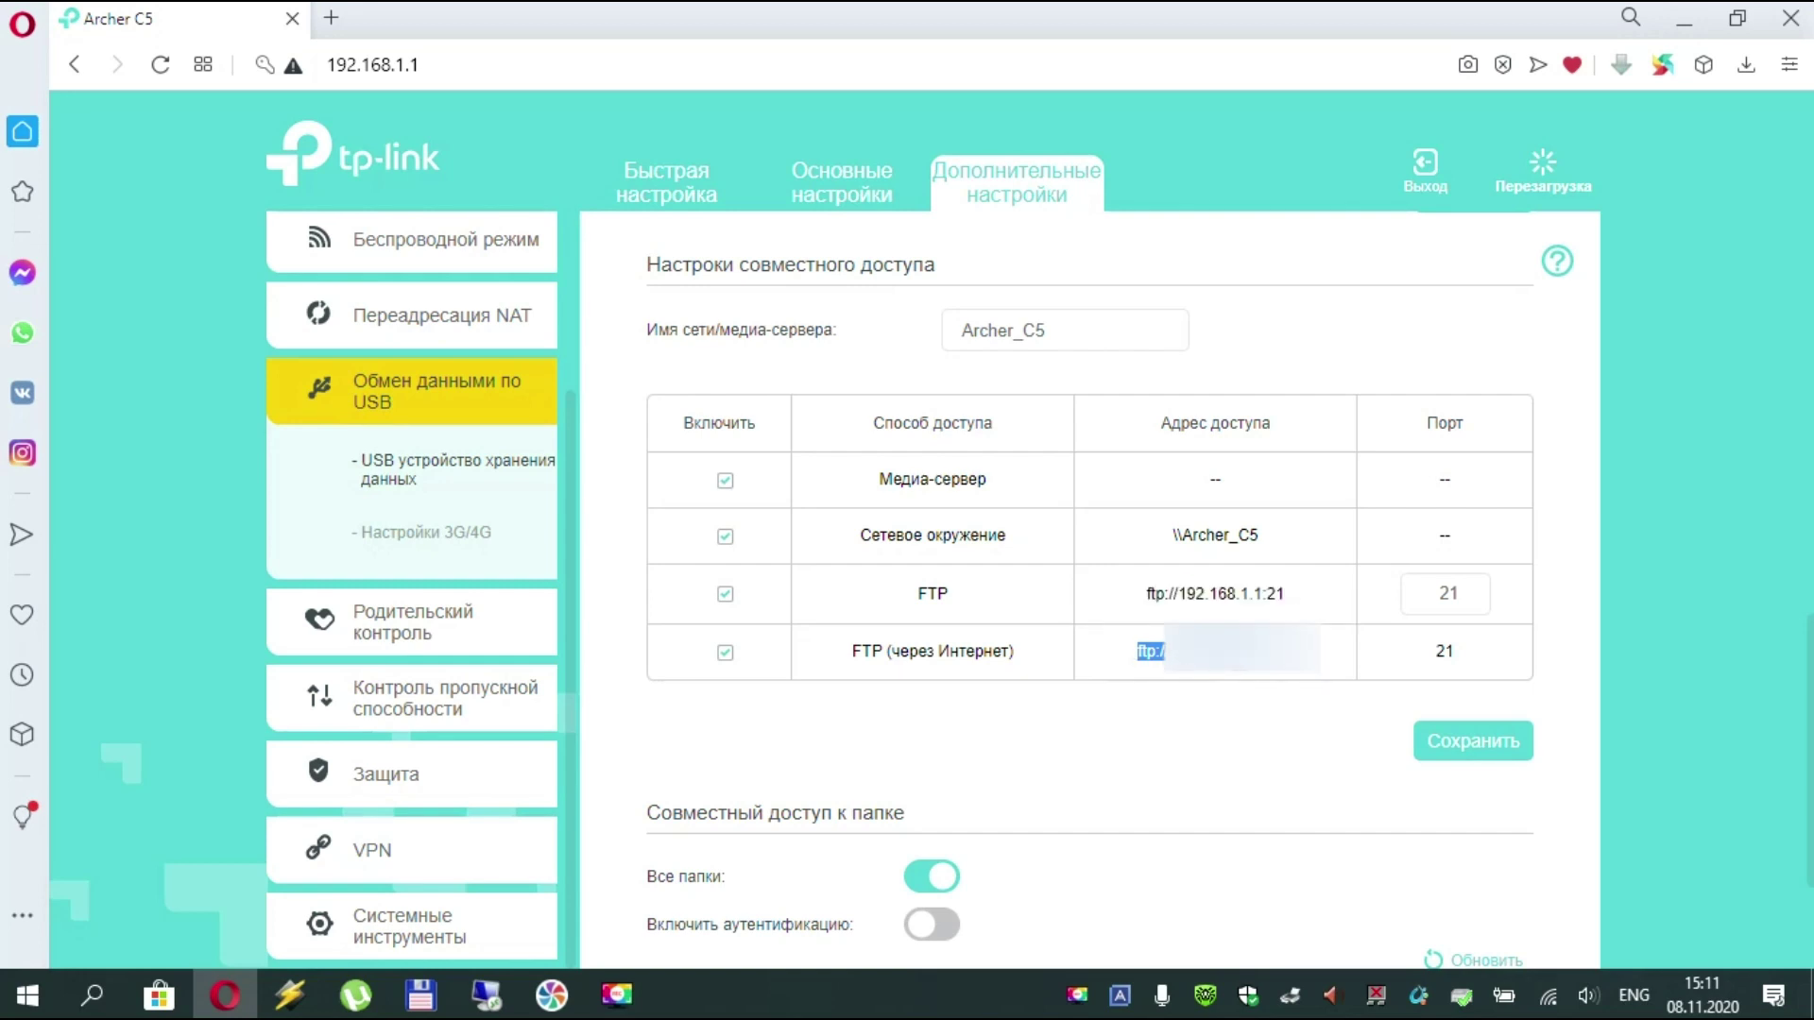
left_click(1683, 19)
double_click(38, 66)
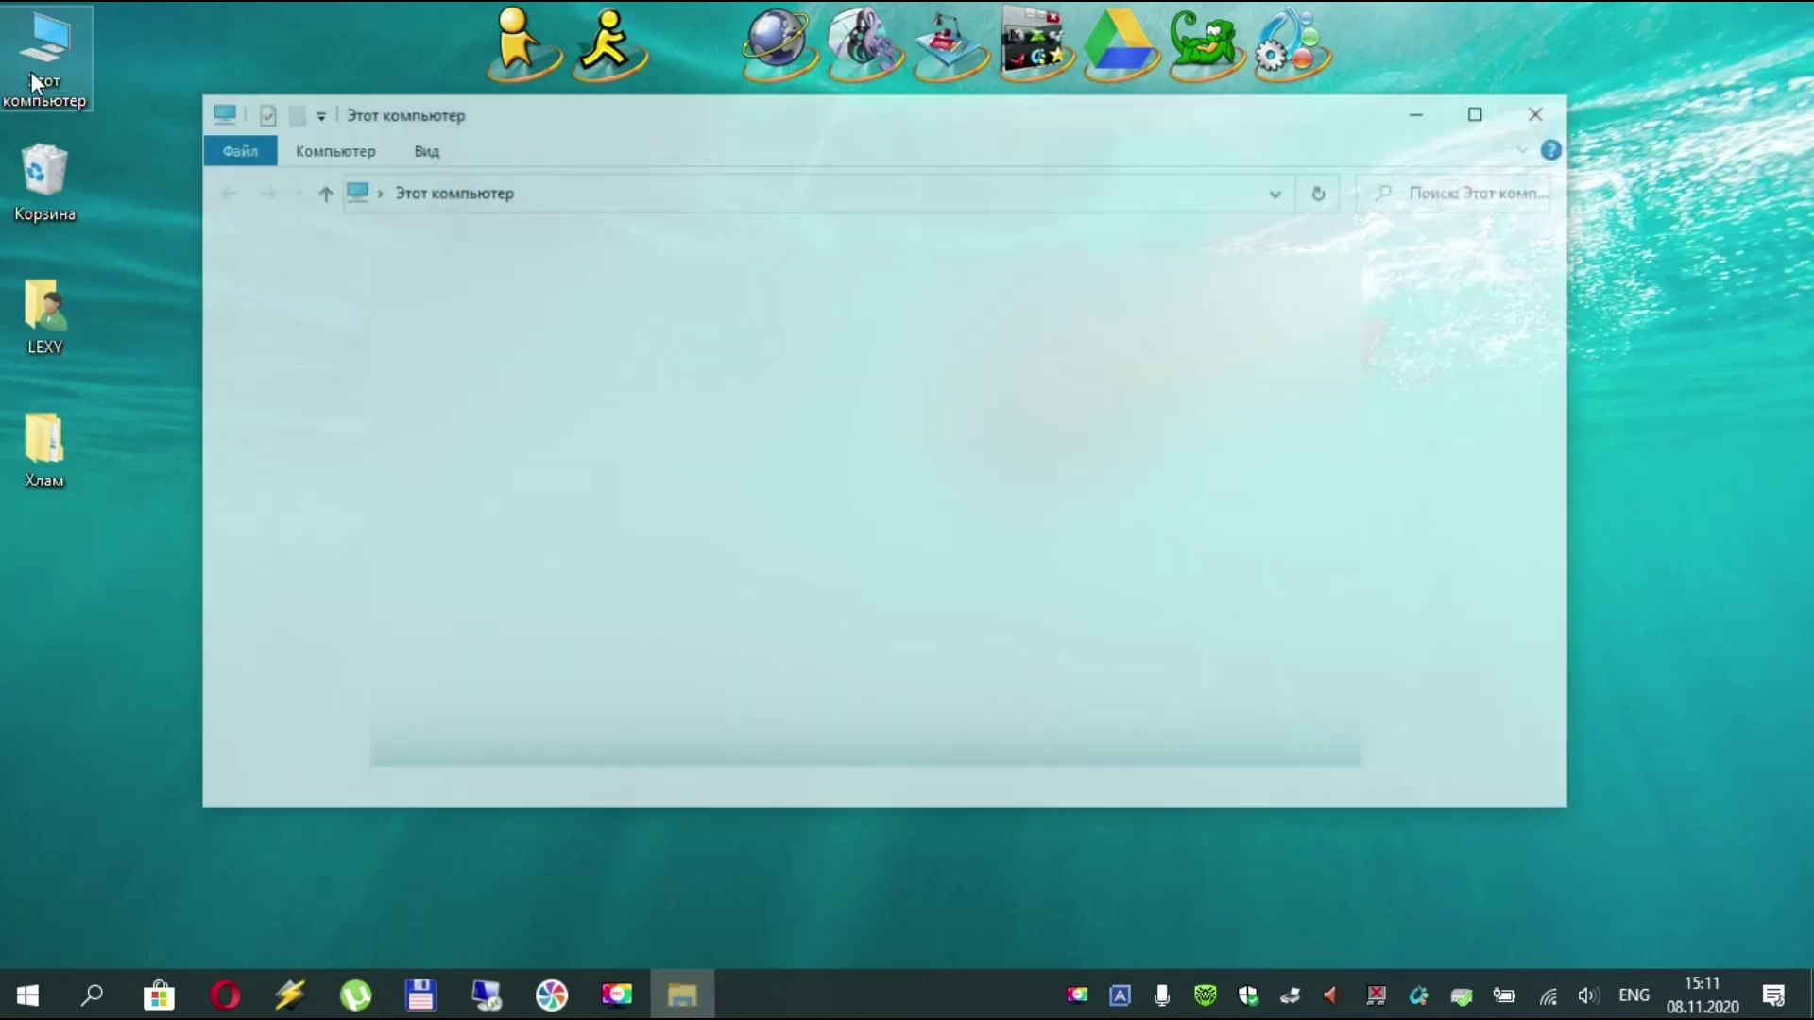
left_click(631, 185)
right_click(631, 185)
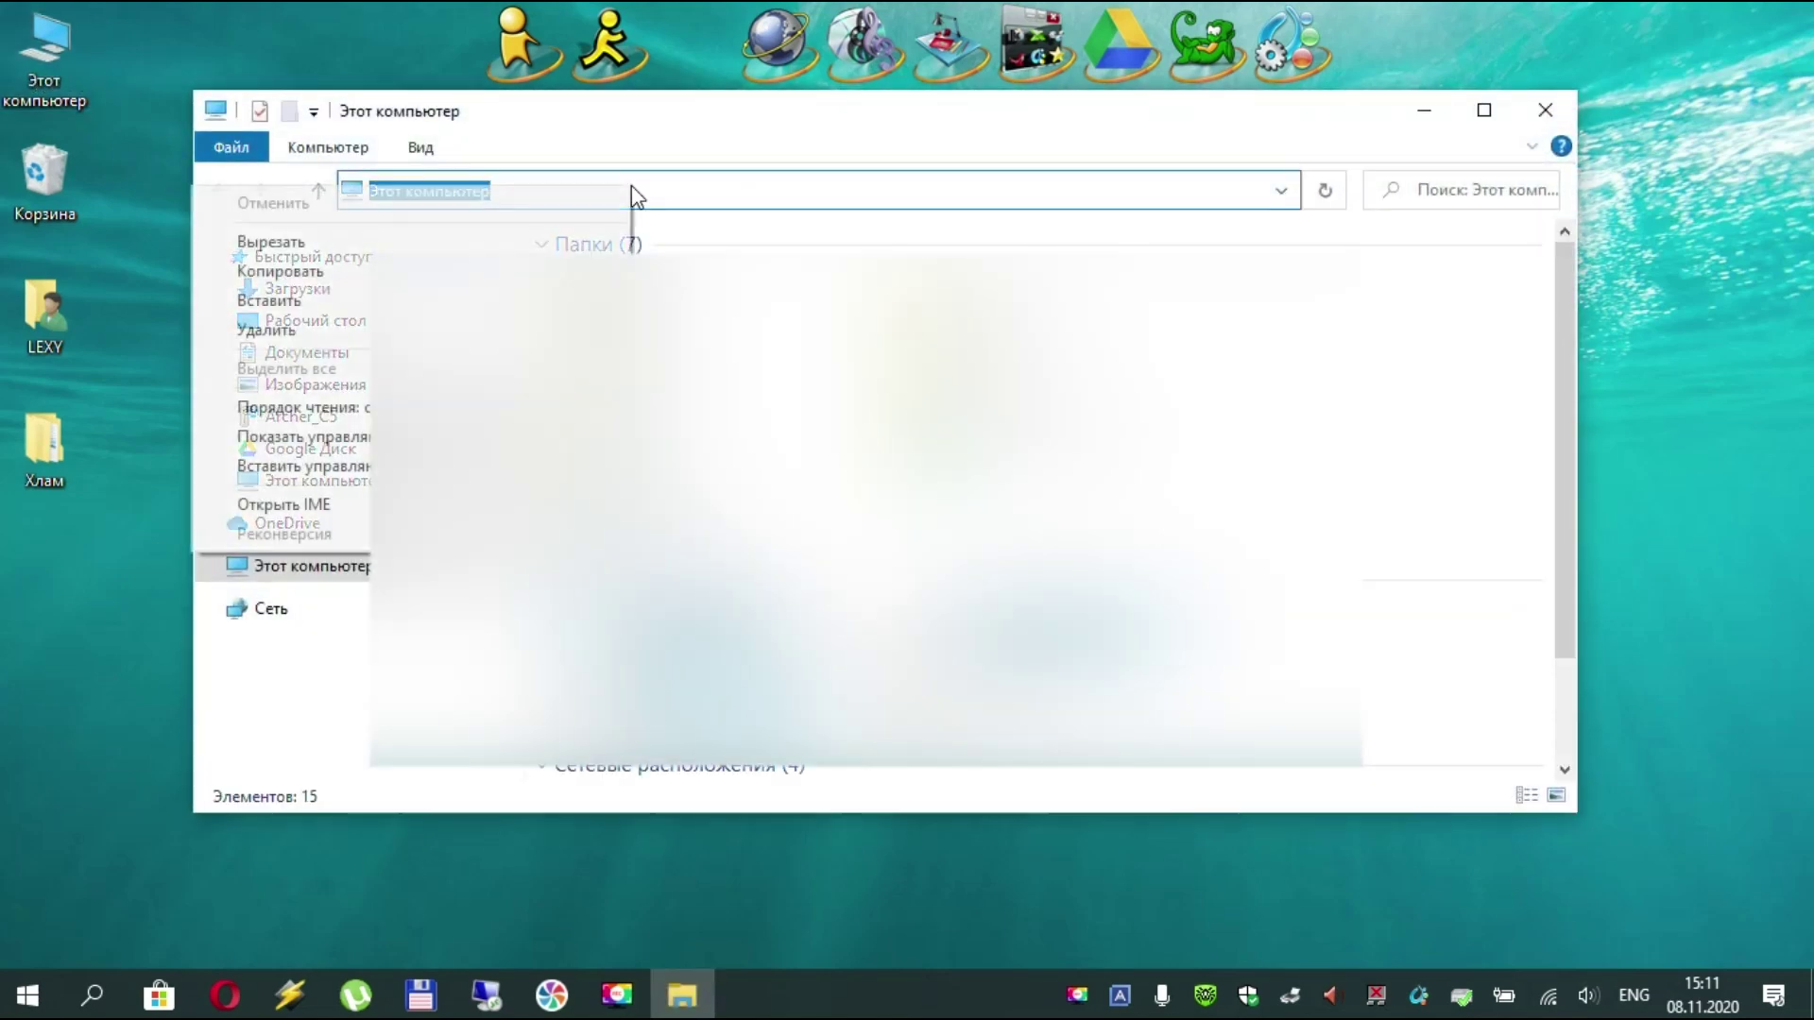
left_click(553, 300)
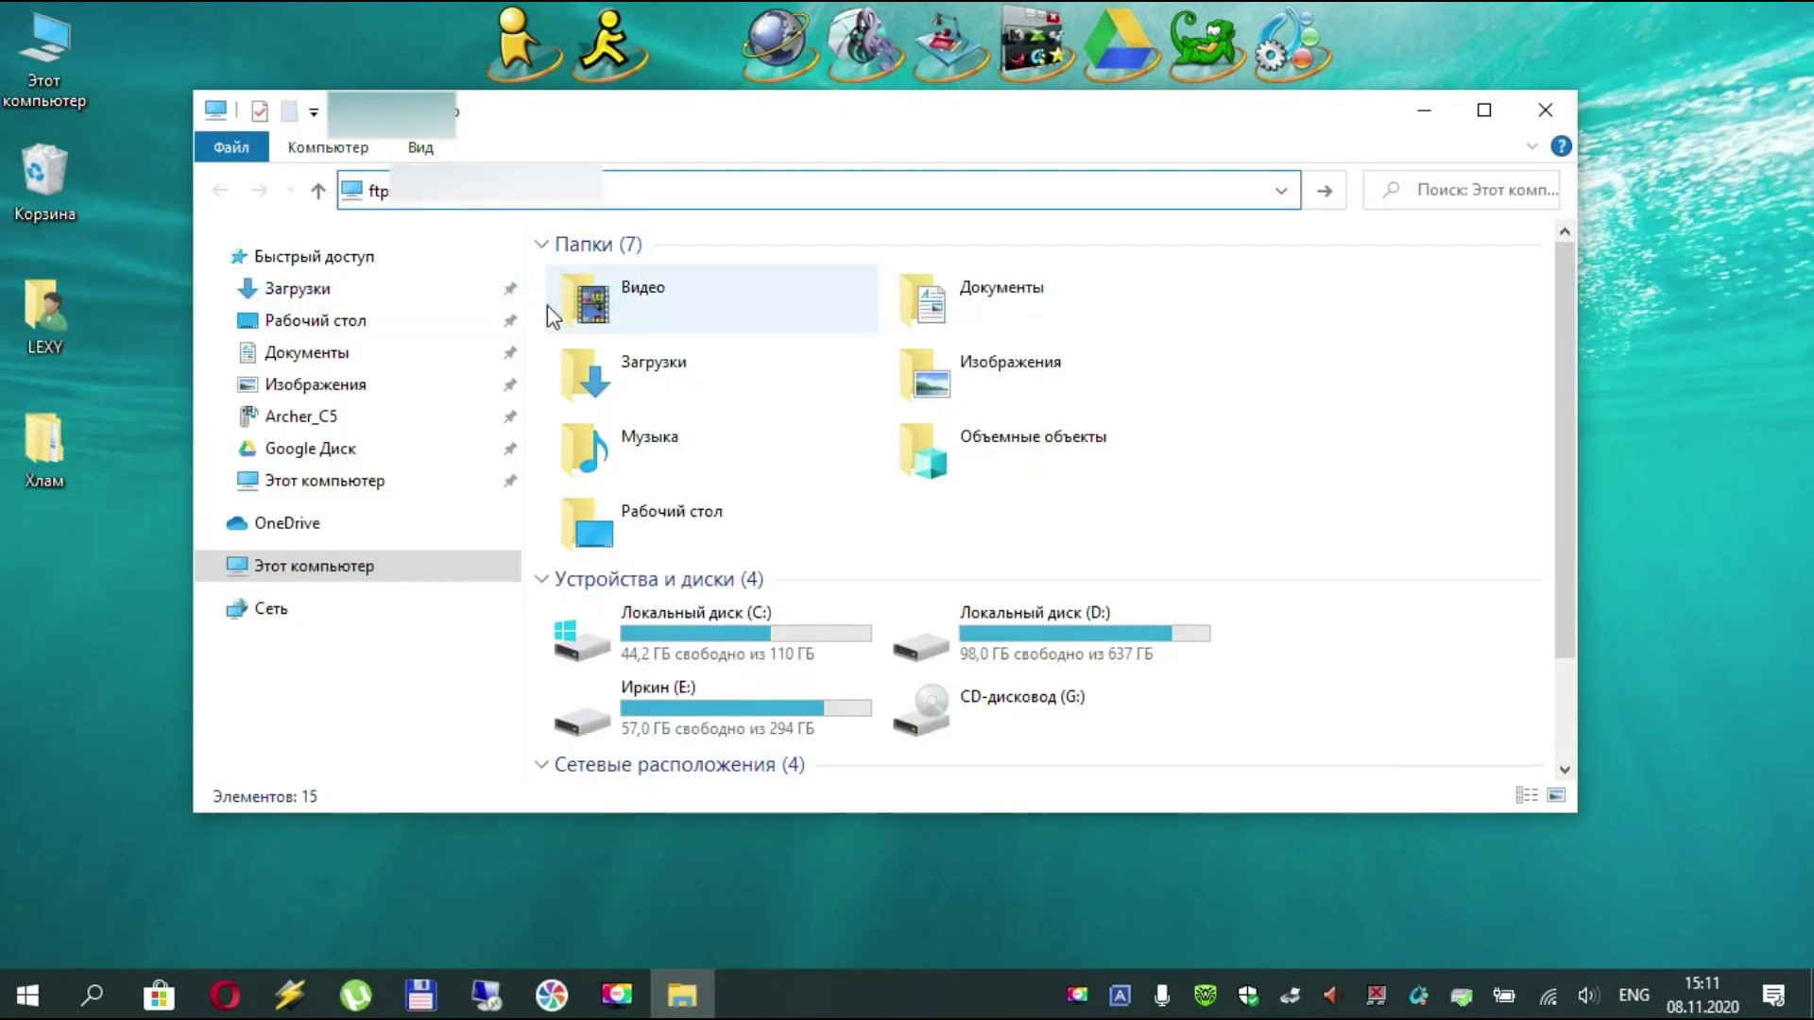
key("Return")
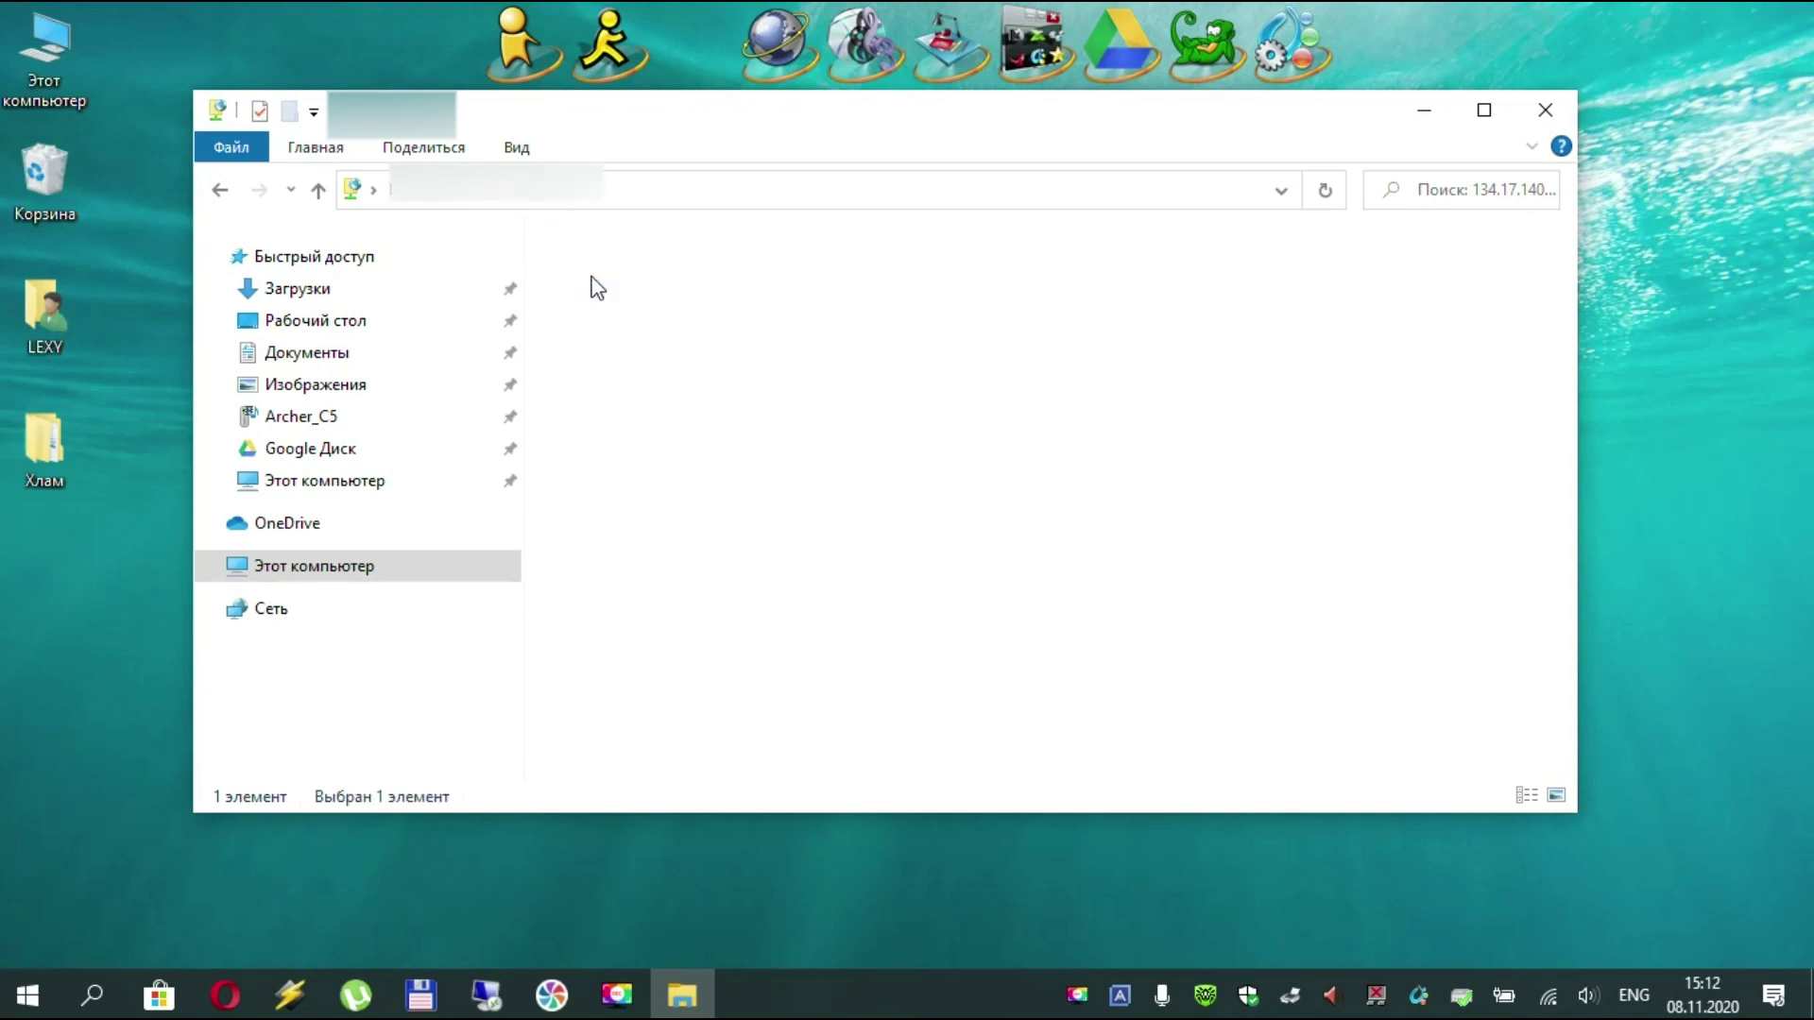
Browse the volume(sda4) and CamDVR folders on the FTP share, return to its root and close the window
double_click(590, 284)
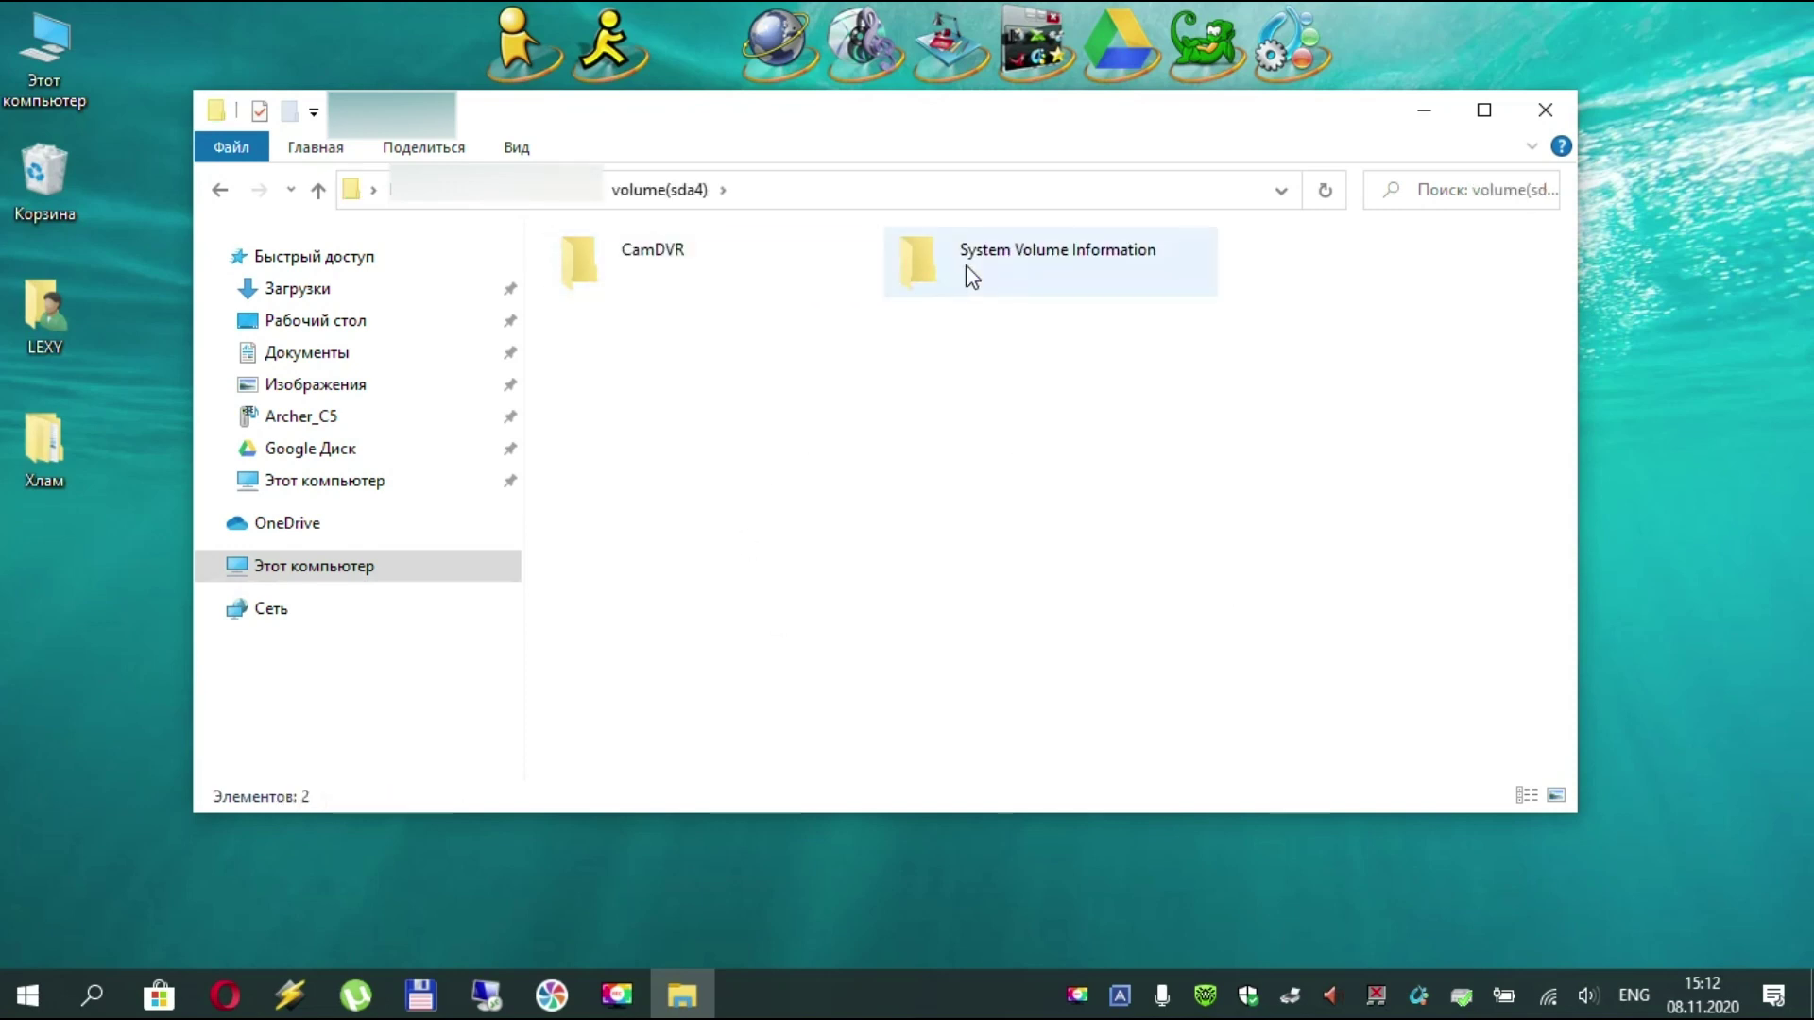
double_click(654, 270)
double_click(654, 271)
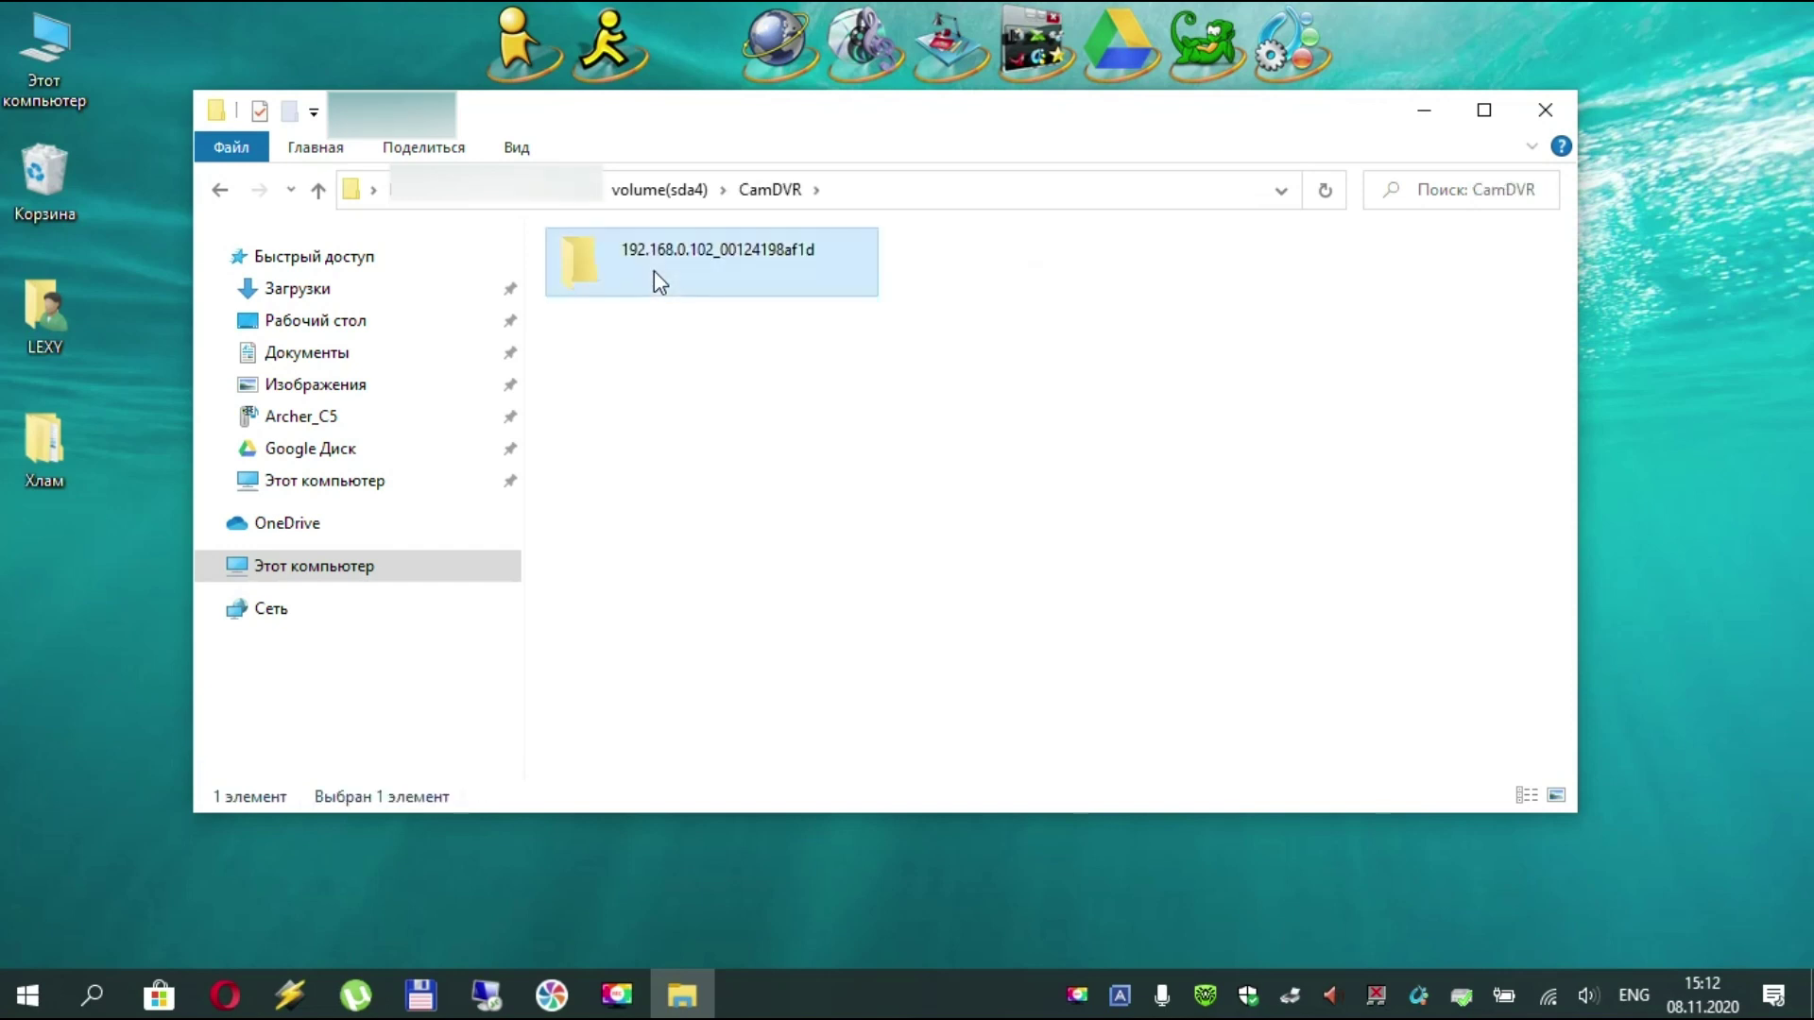
left_click(225, 192)
left_click(225, 191)
left_click(225, 192)
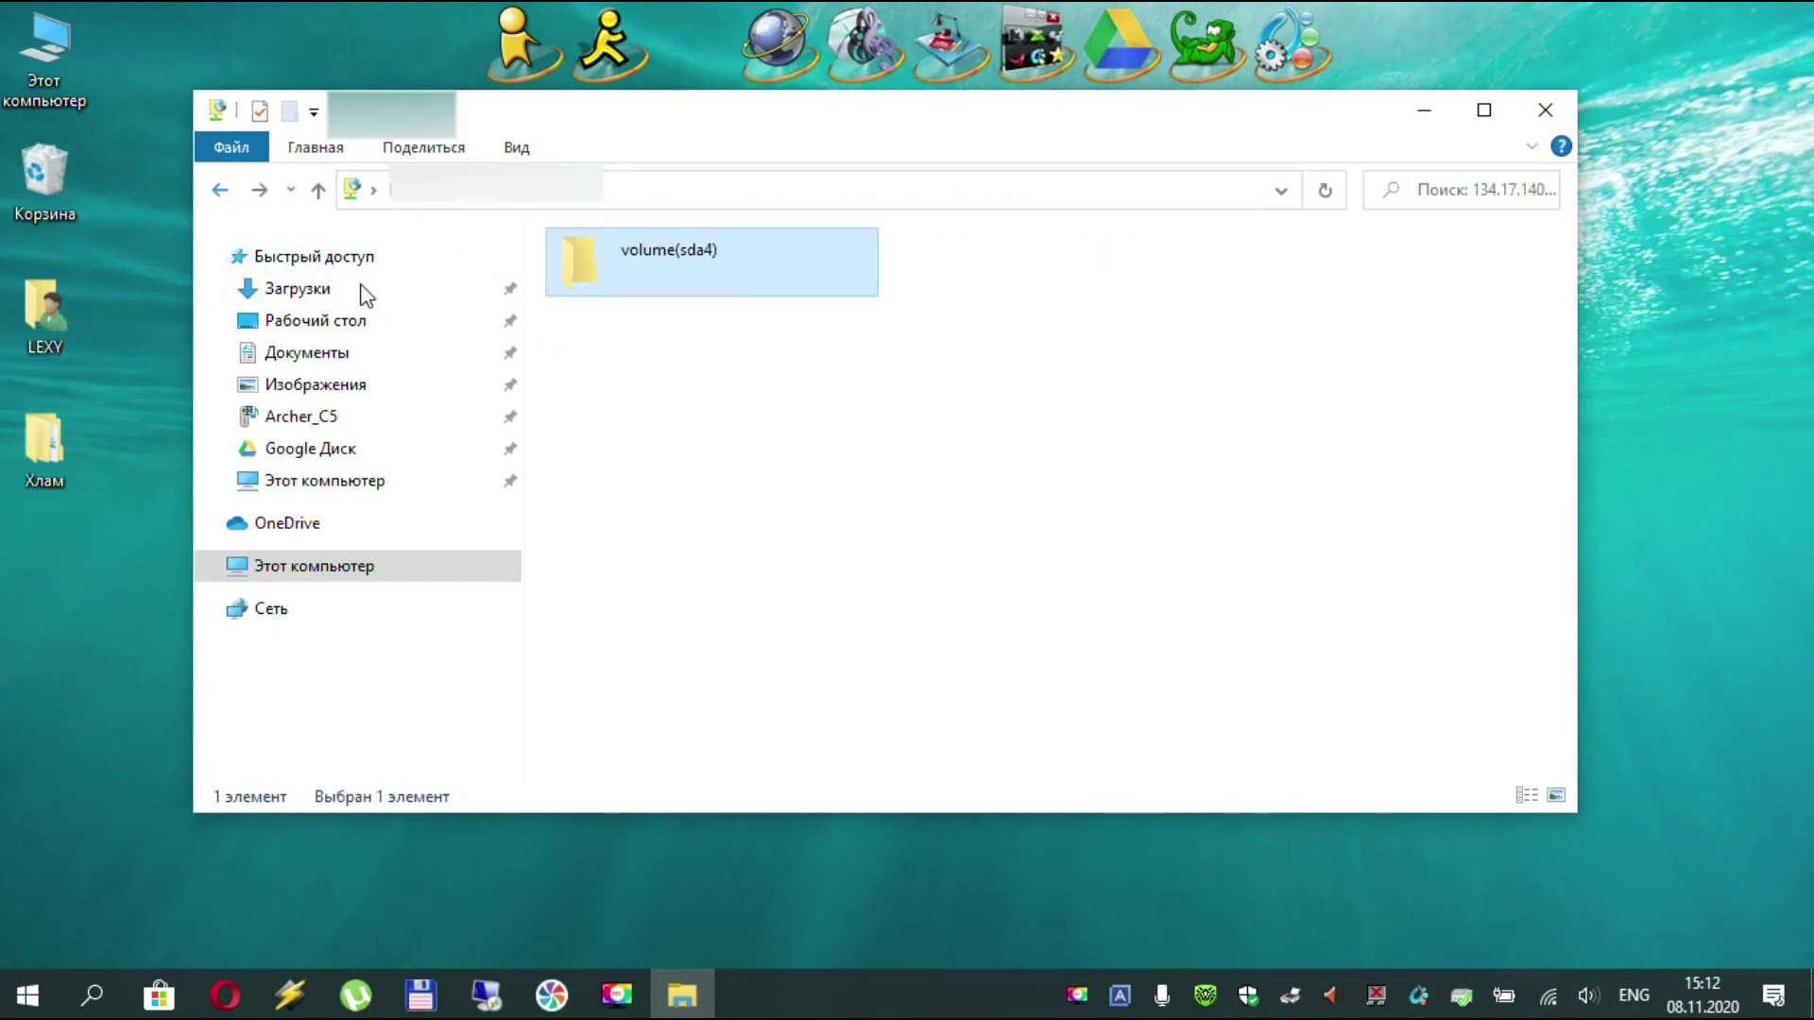
left_click(1052, 623)
left_click(1545, 111)
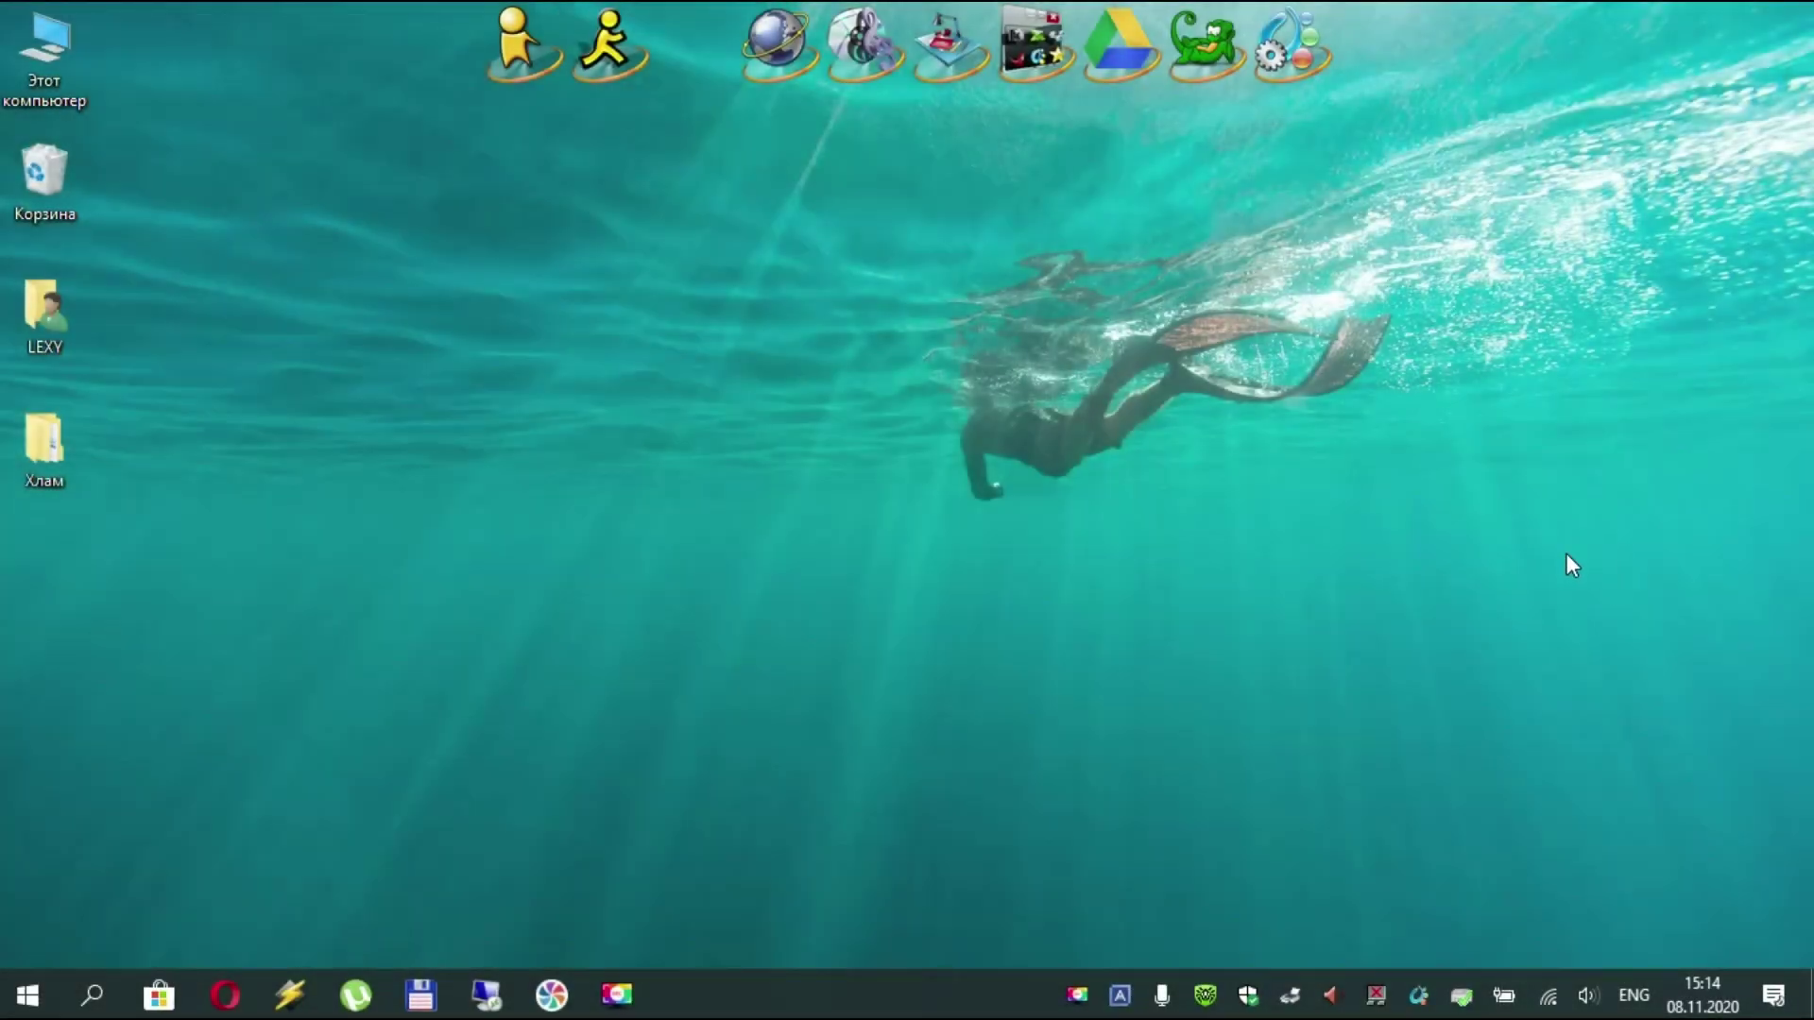
Launch the CMS surveillance program and connect to the Test device's camera feed
left_click(1006, 86)
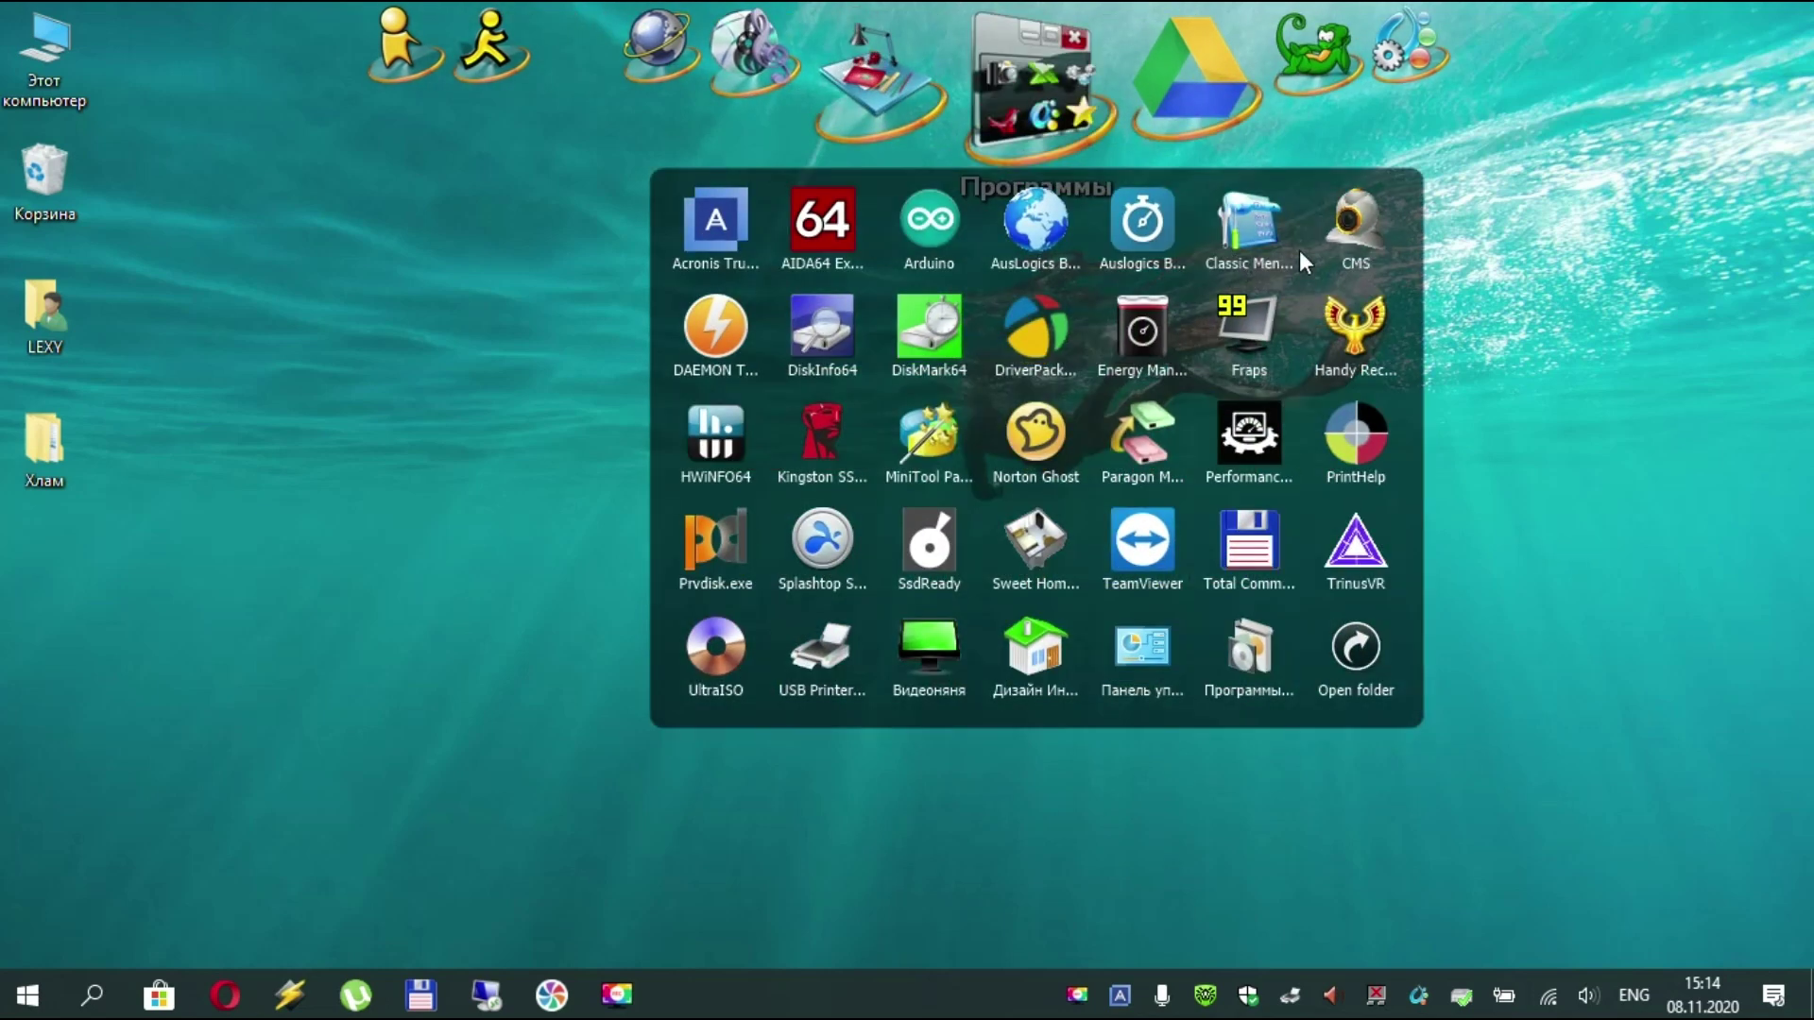
left_click(1346, 226)
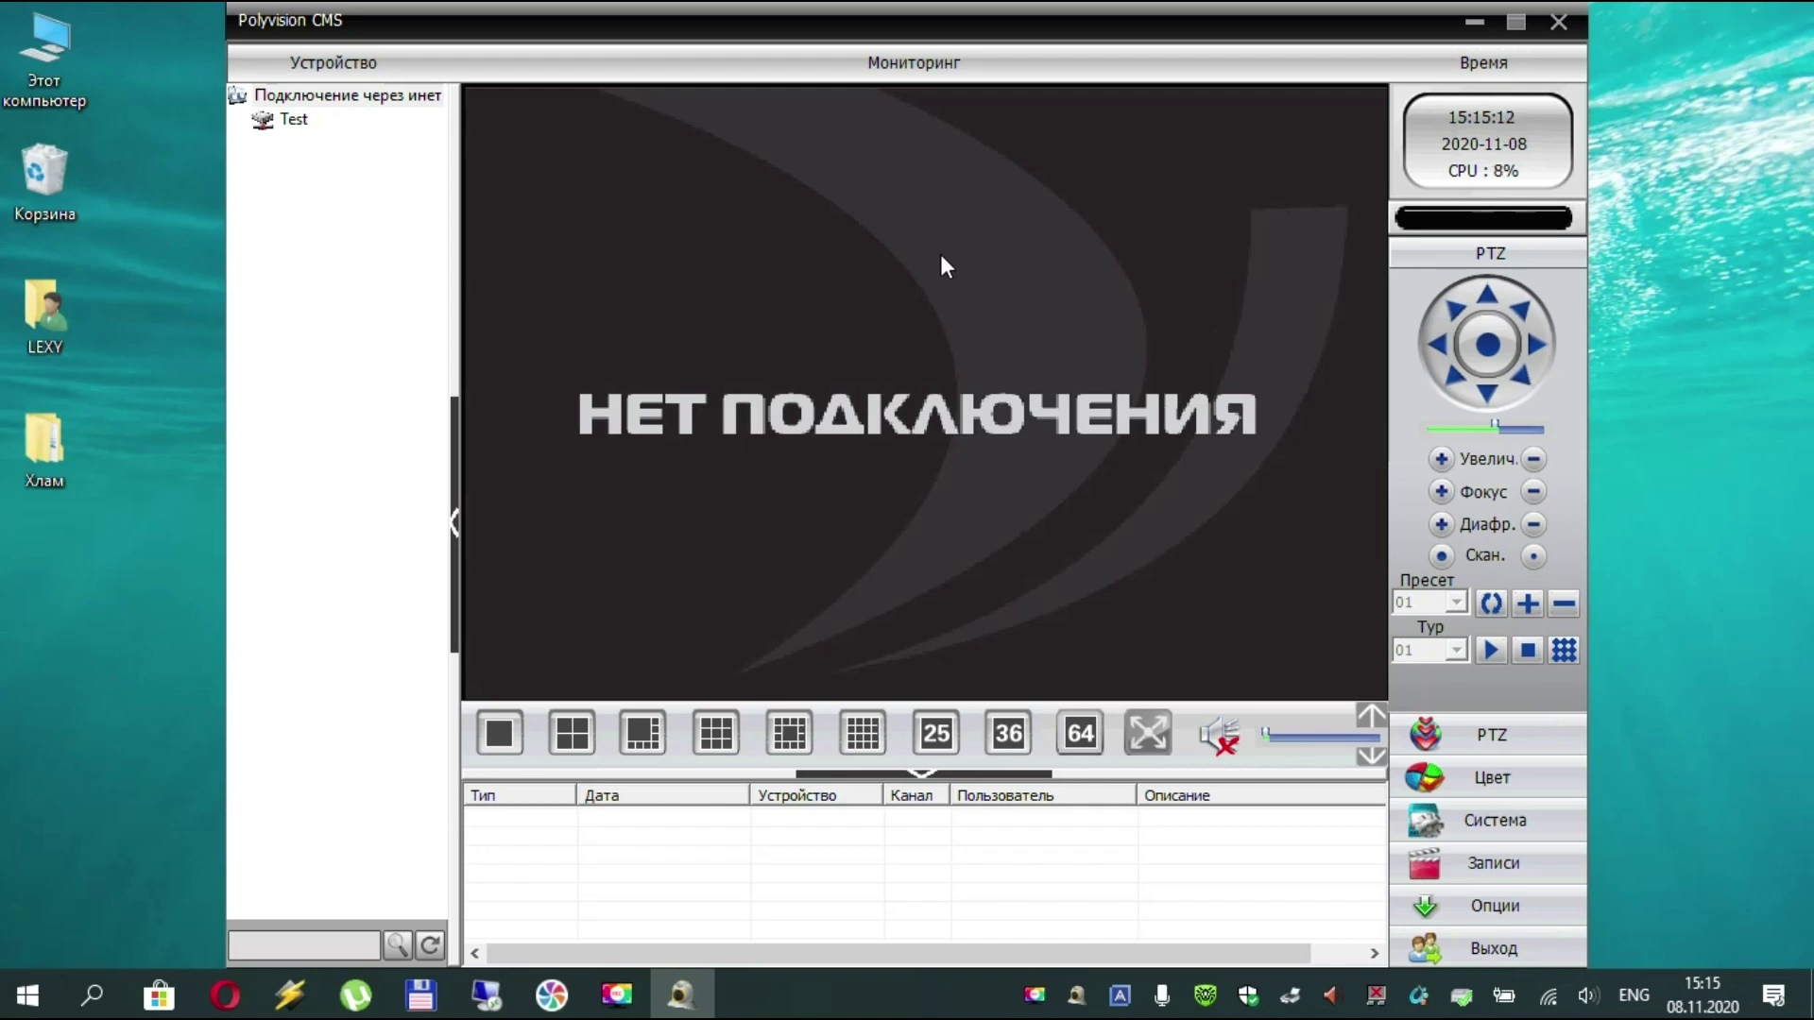
double_click(358, 123)
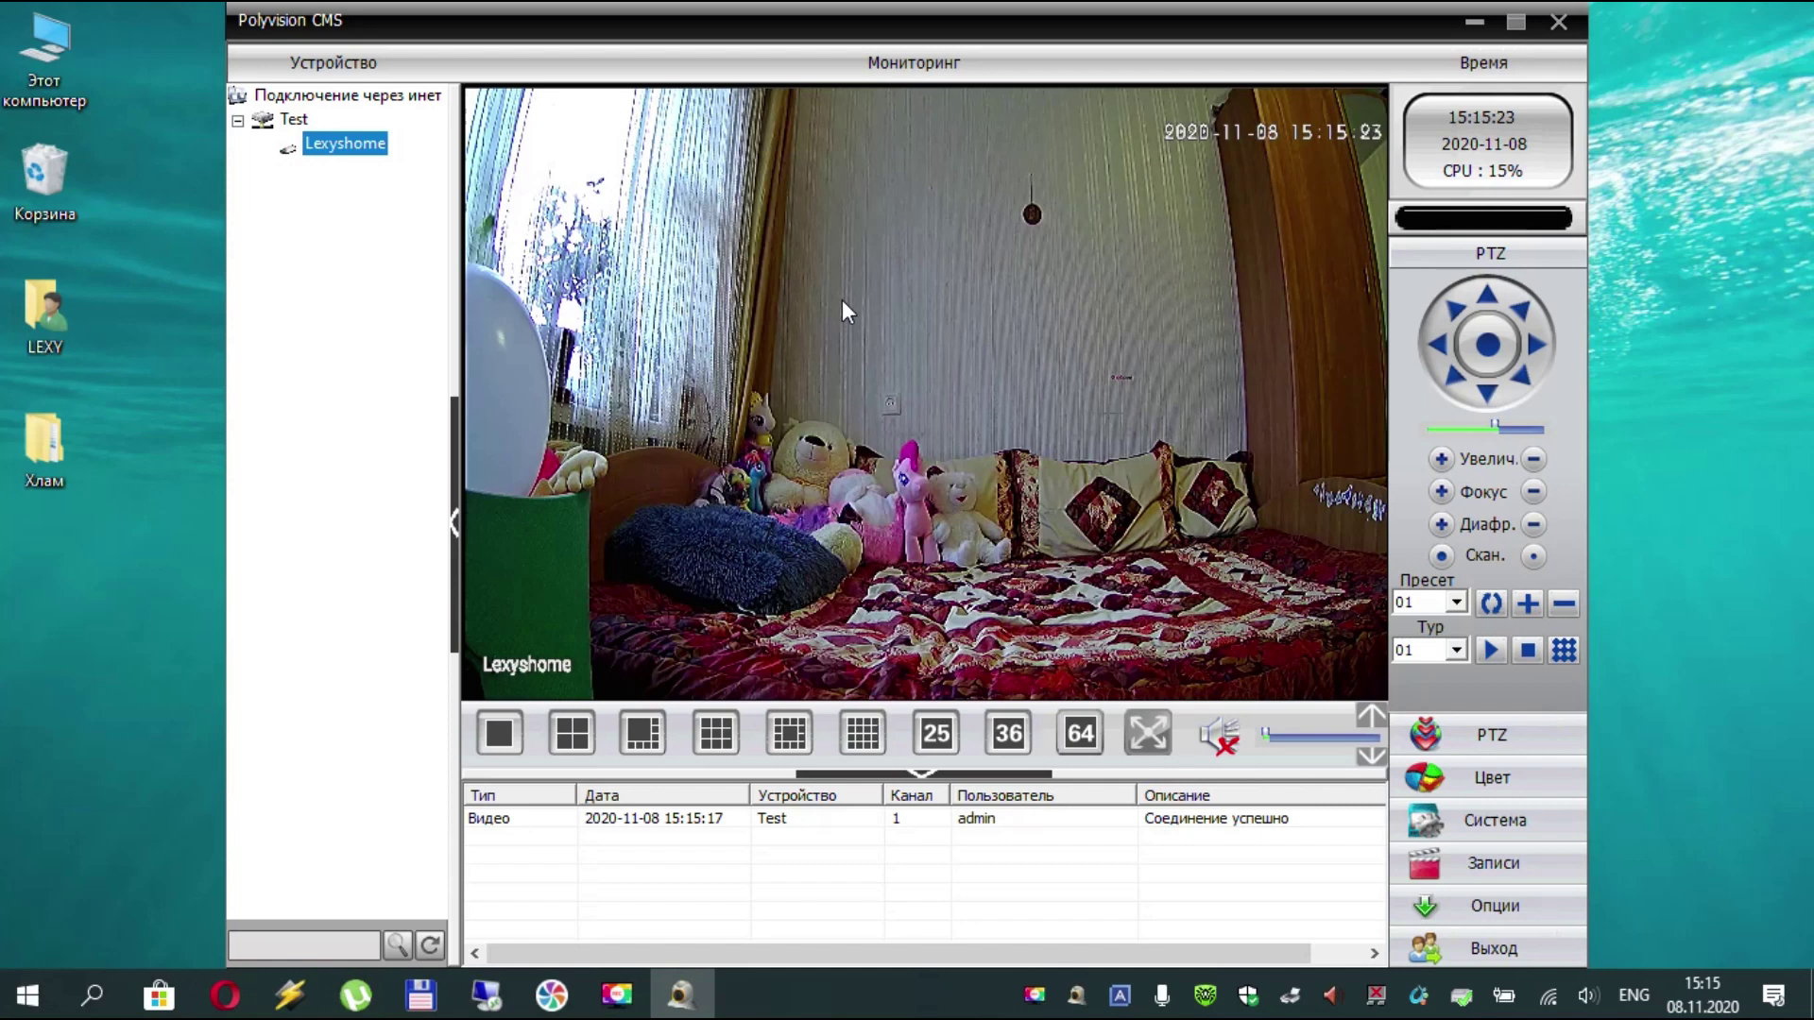
Open the camera's FTP service settings and test the connection with port 21, file length 128 M and path volume(sda4)/CamDVR
right_click(842, 299)
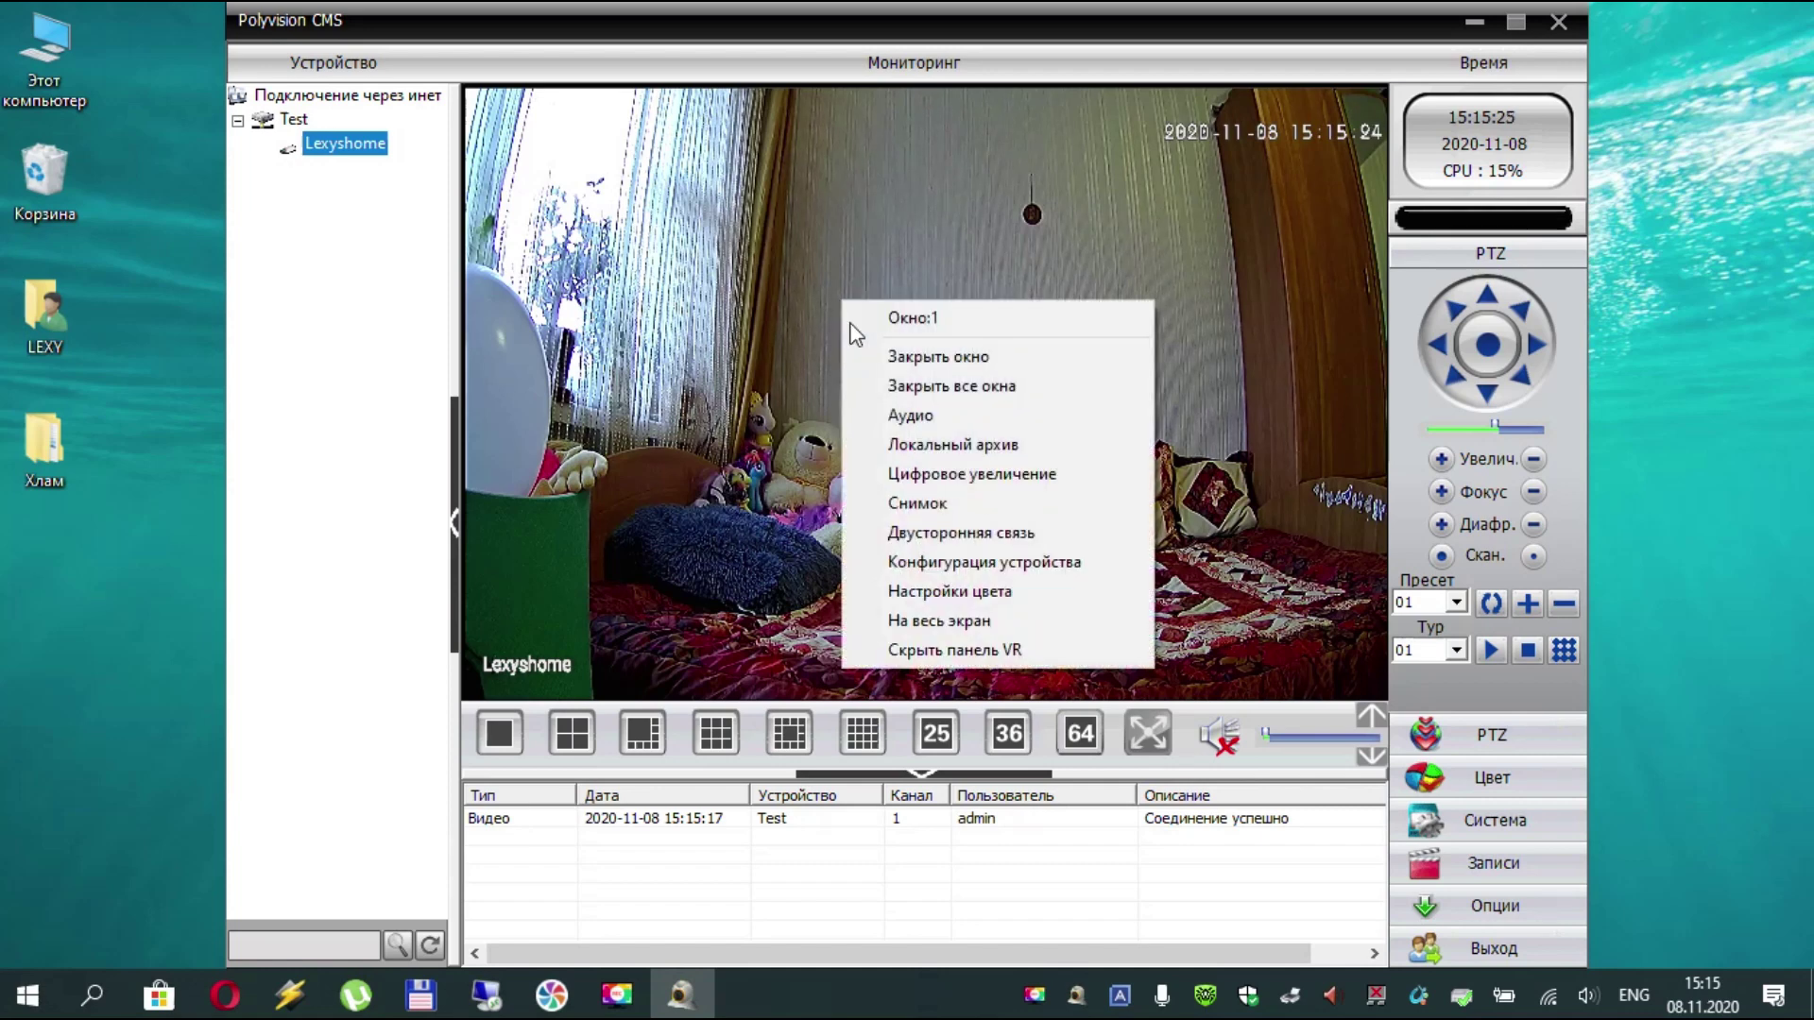
left_click(982, 563)
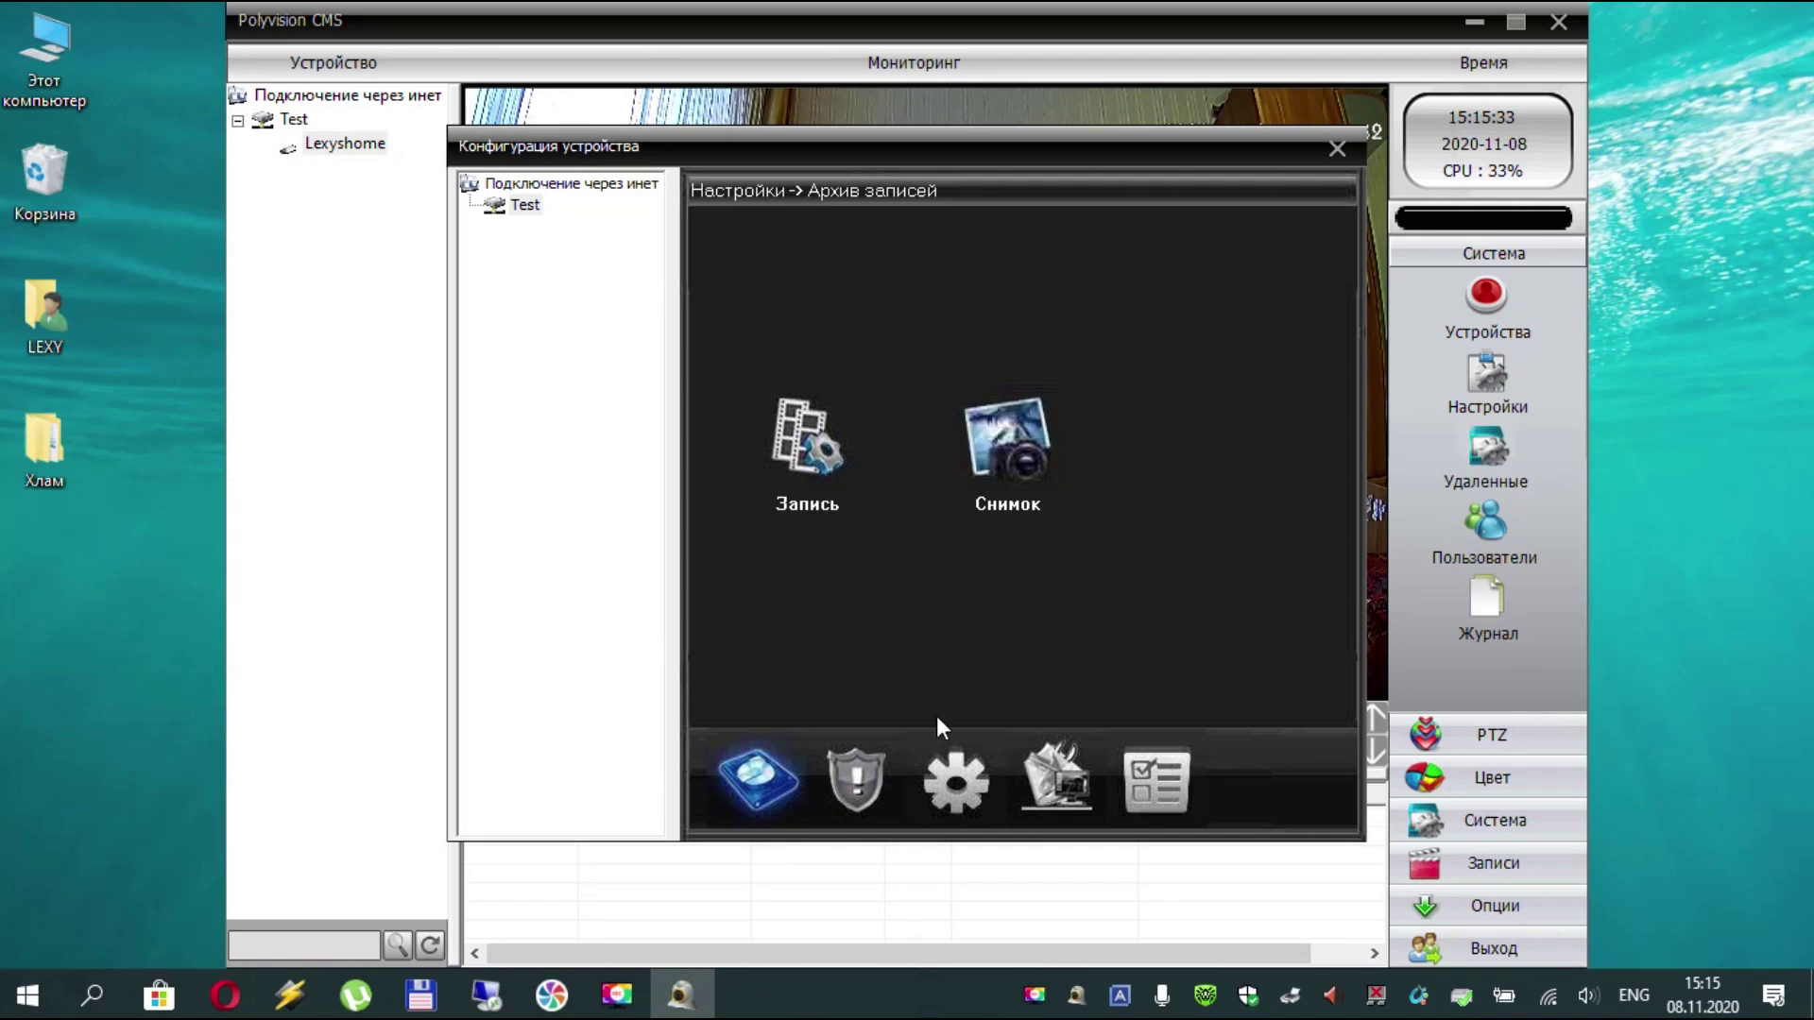
left_click(948, 798)
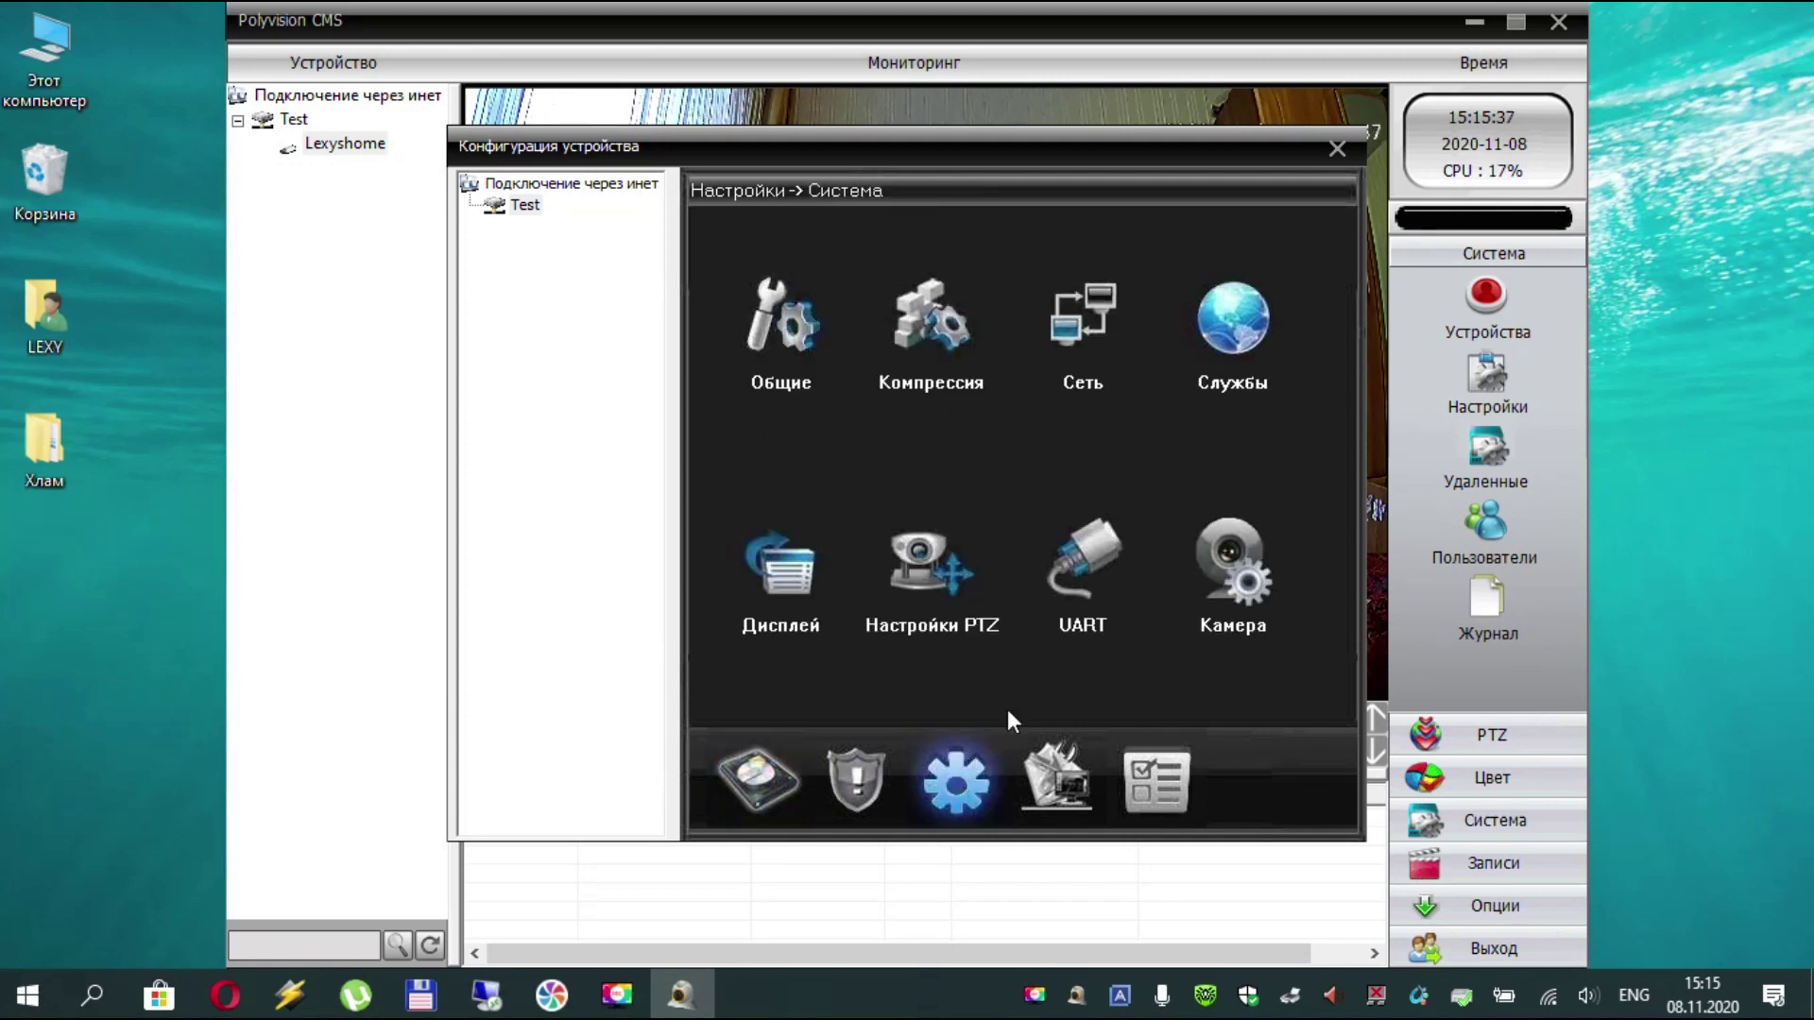
left_click(1244, 314)
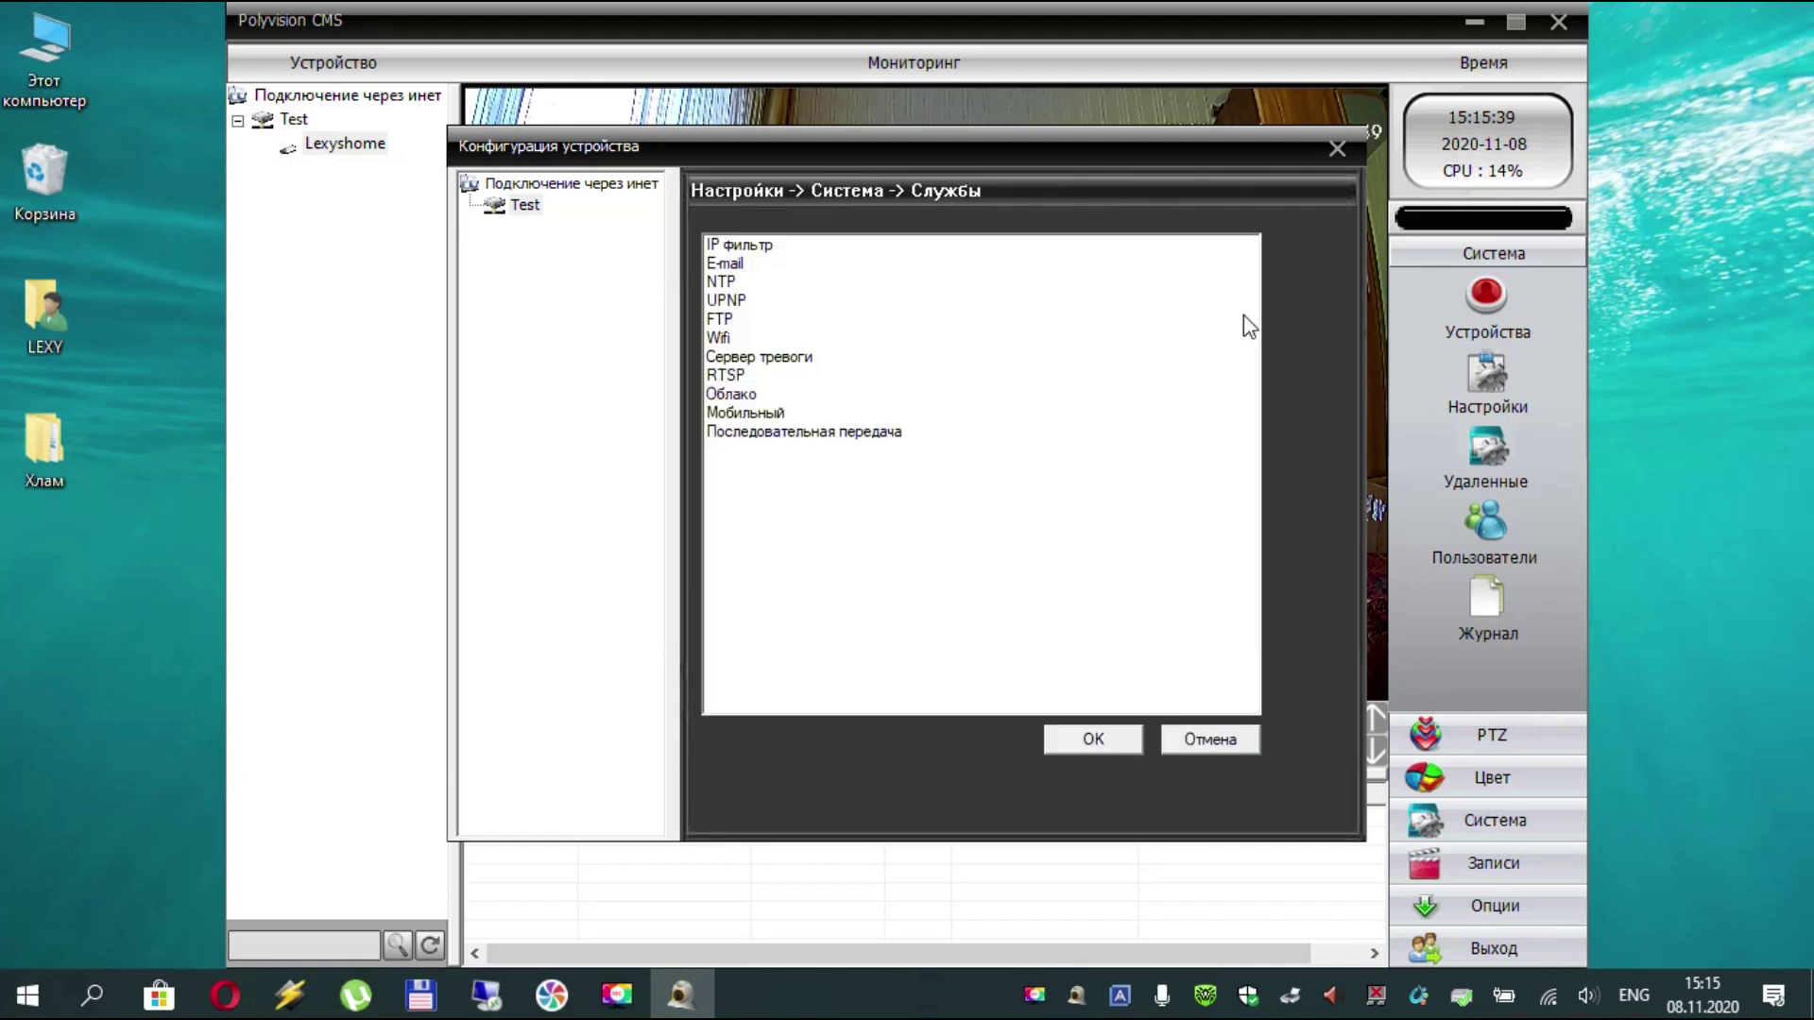
left_click(724, 321)
double_click(724, 321)
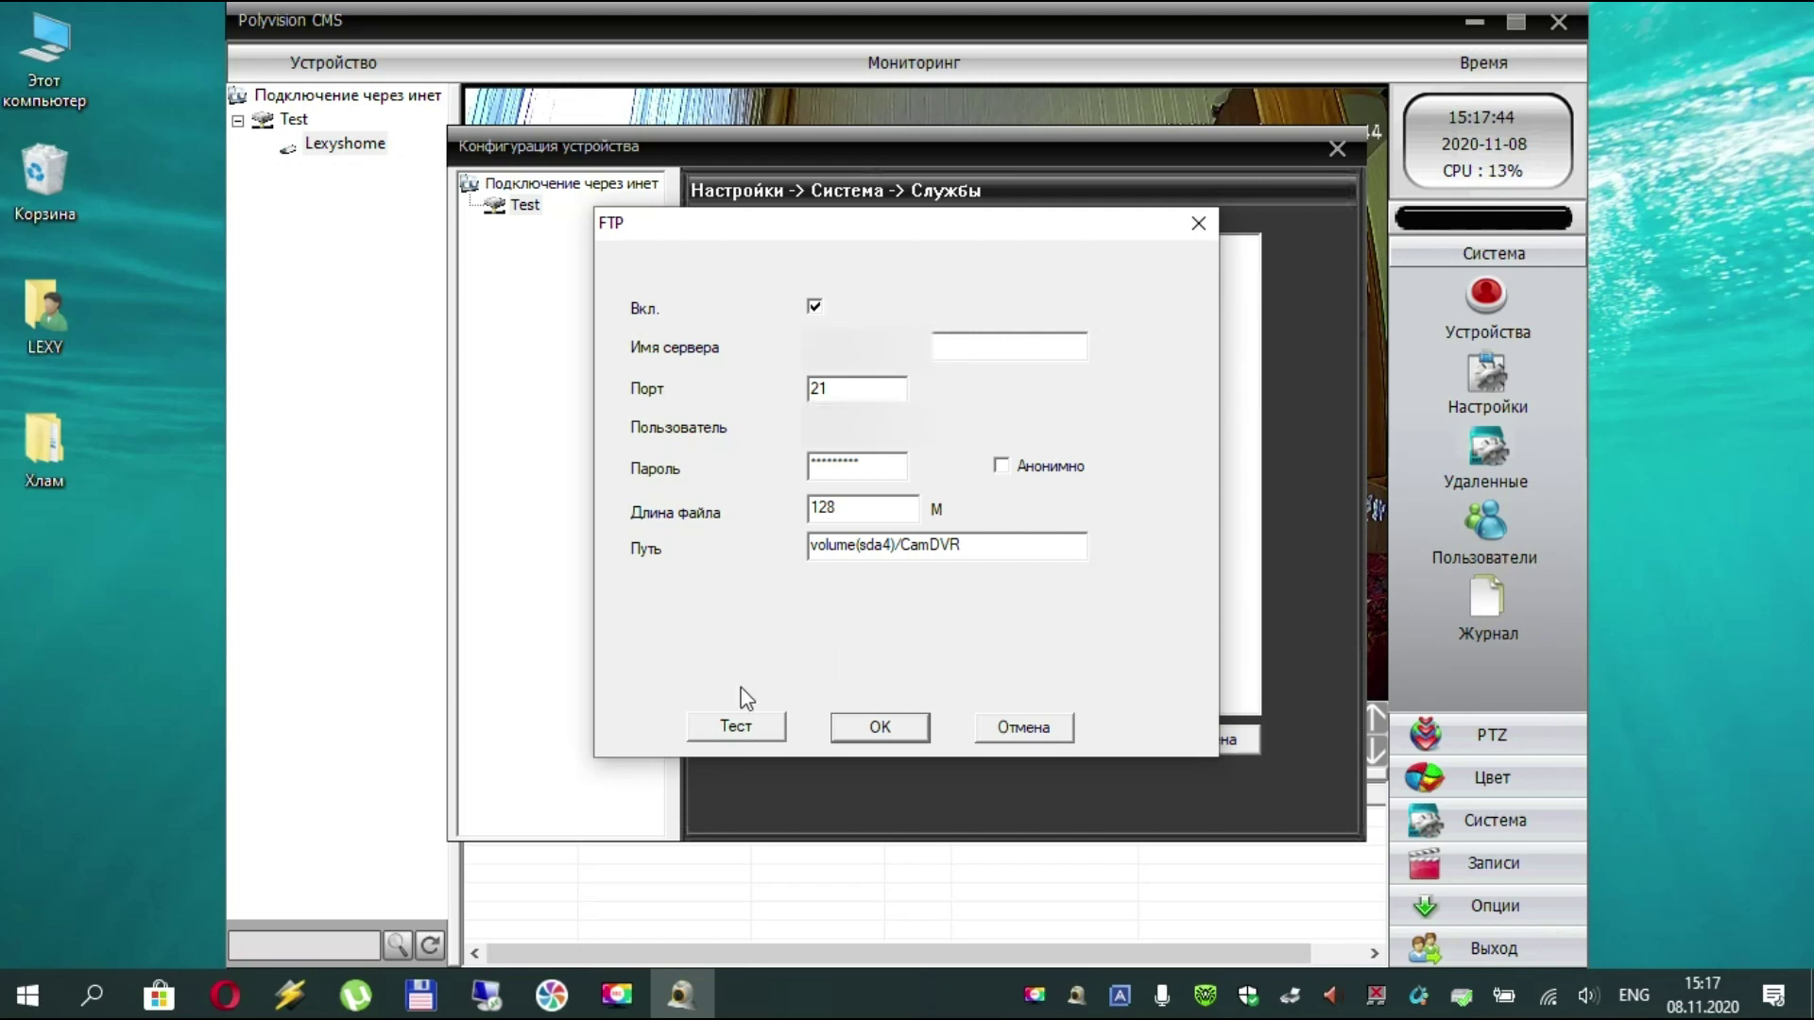
left_click(735, 727)
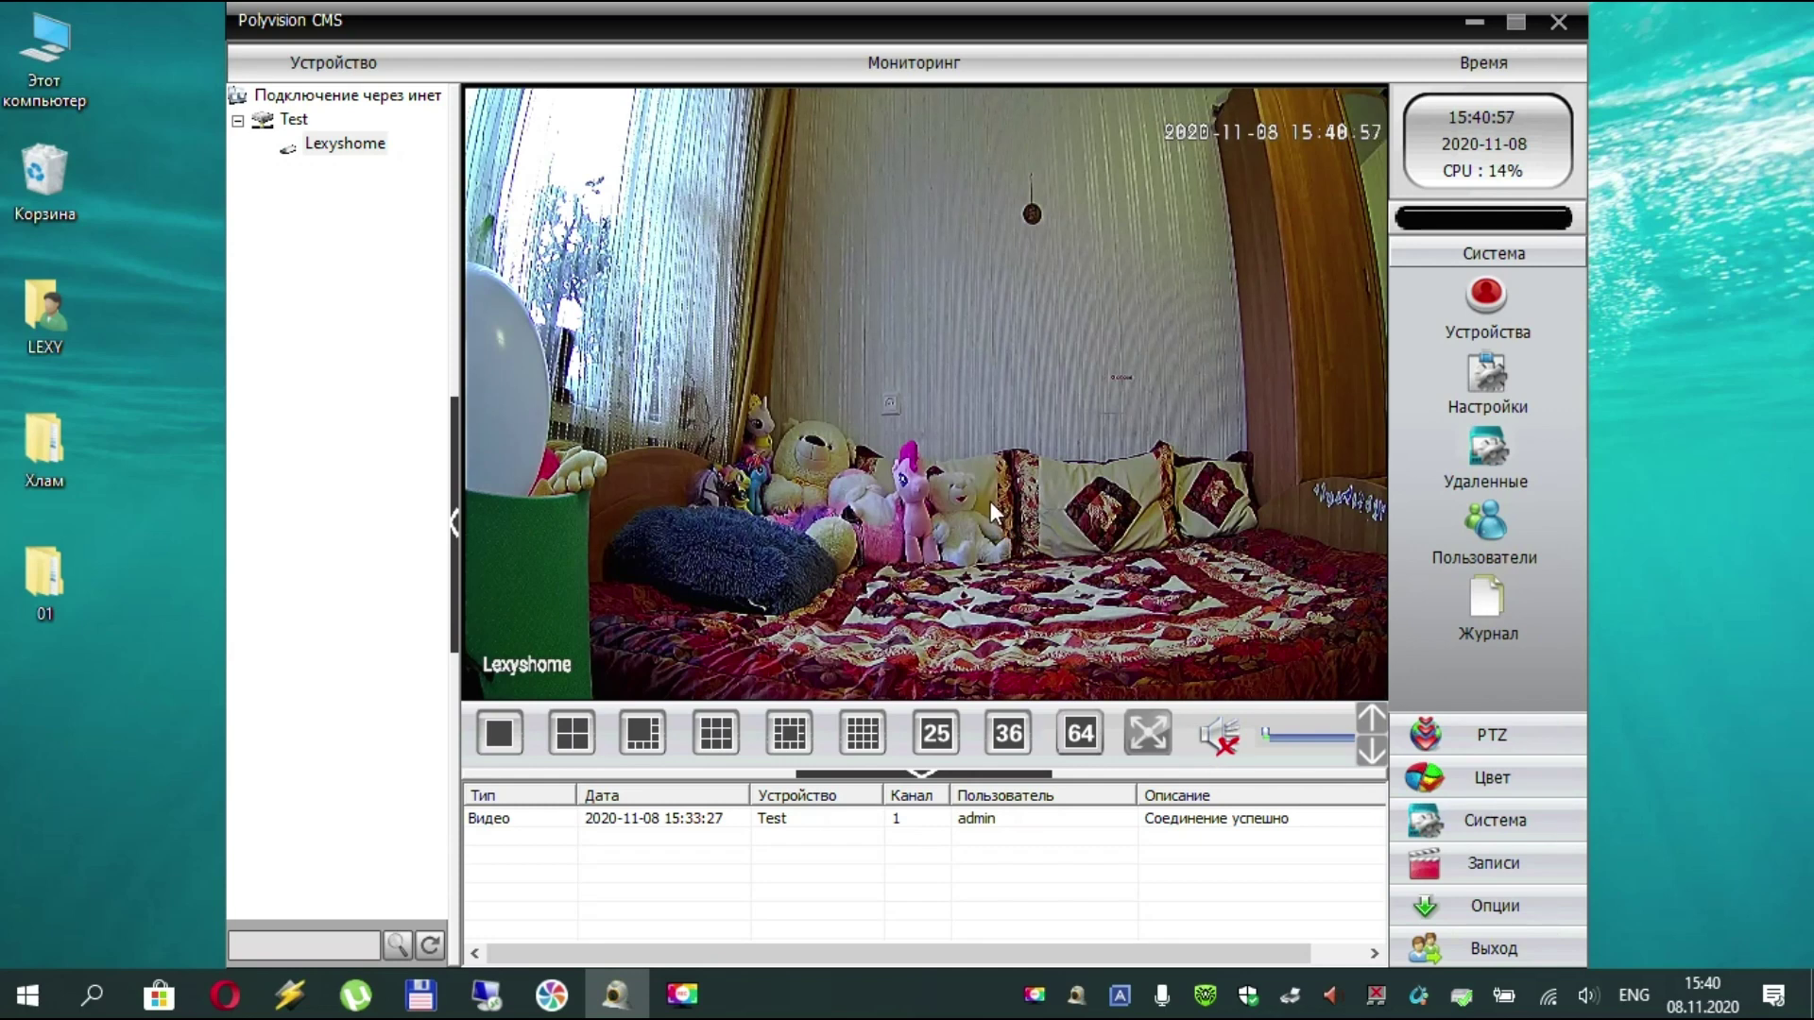
Enable the Intell Alert System on channel 1 in the camera's alarm settings, set the delay to 30 seconds and save
right_click(949, 421)
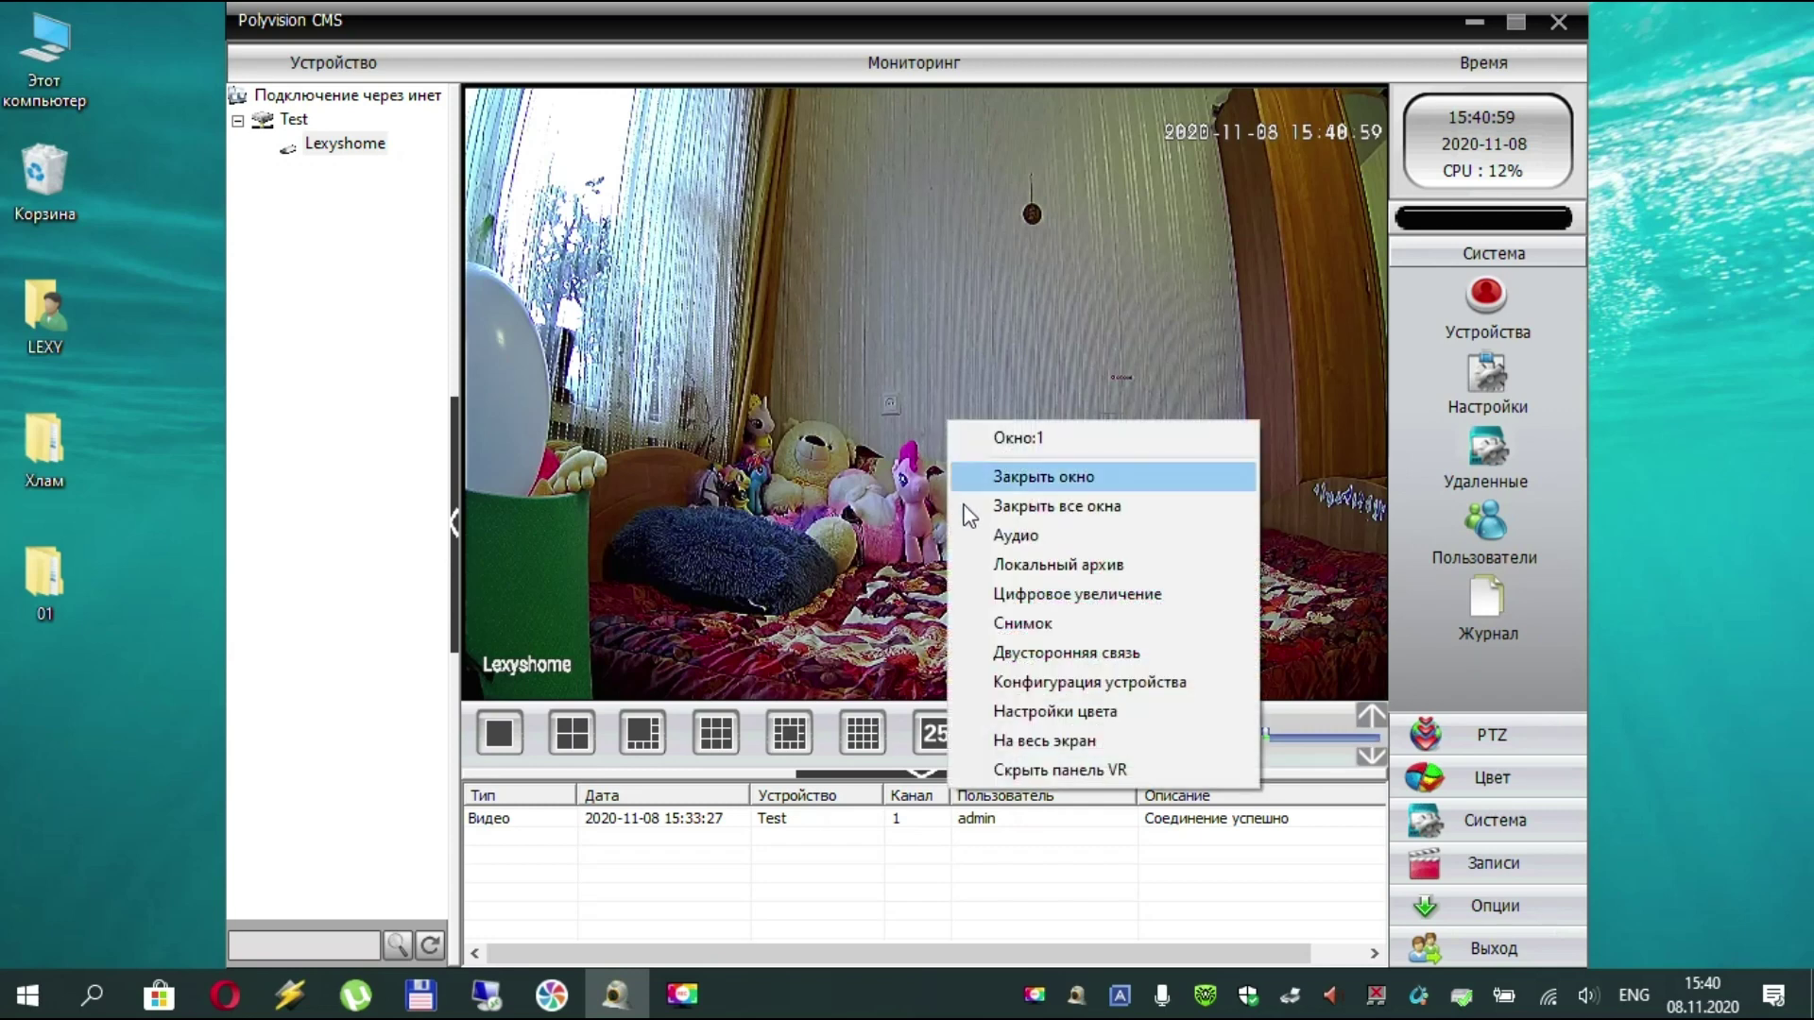
left_click(1035, 688)
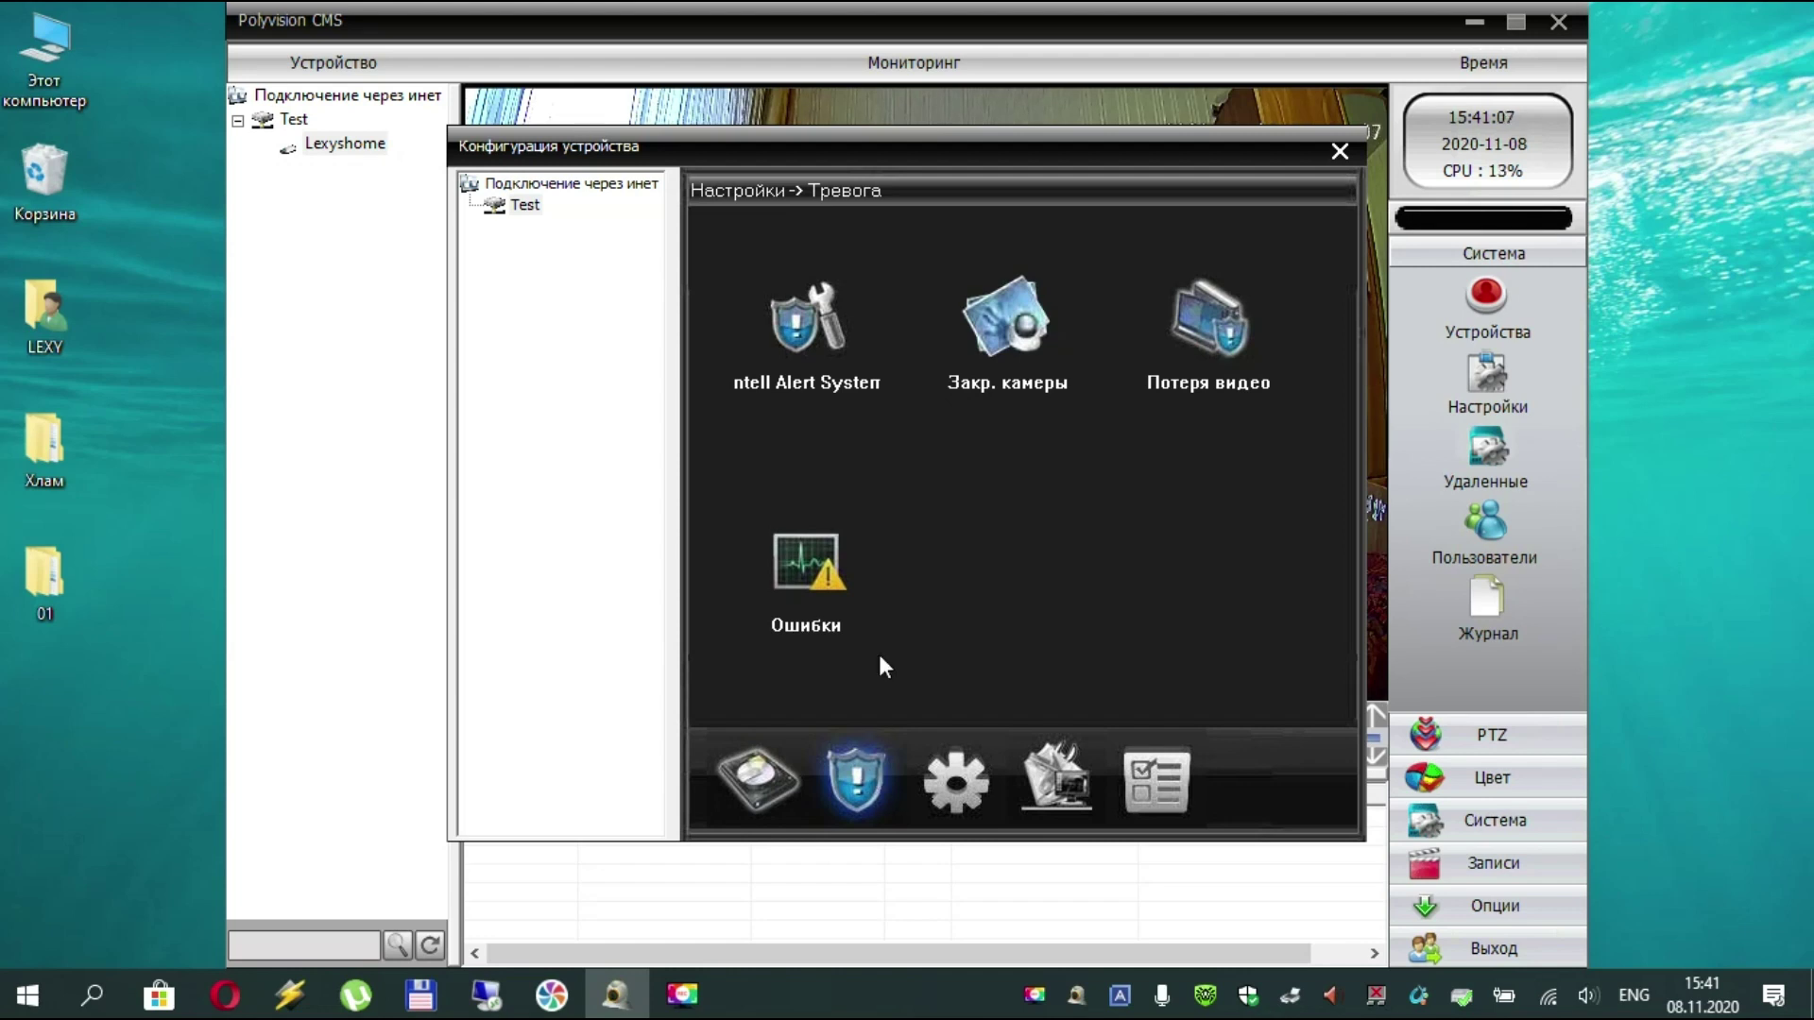
left_click(809, 340)
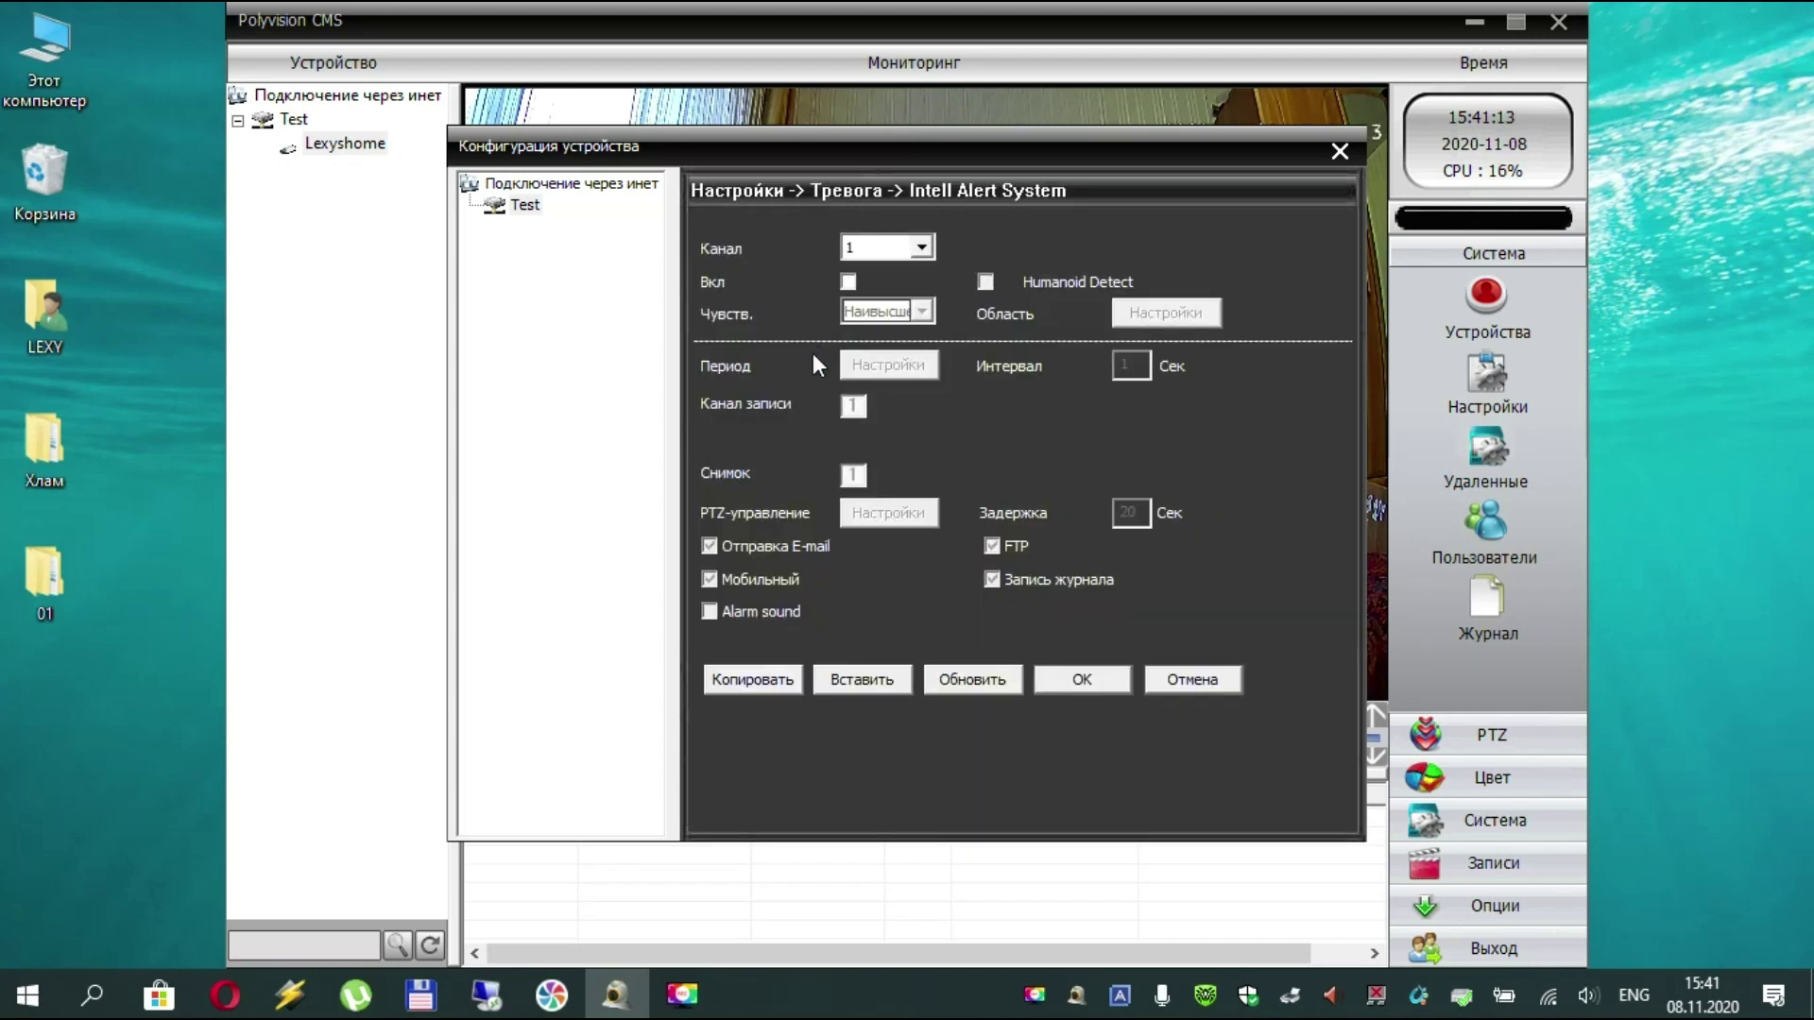
left_click(849, 281)
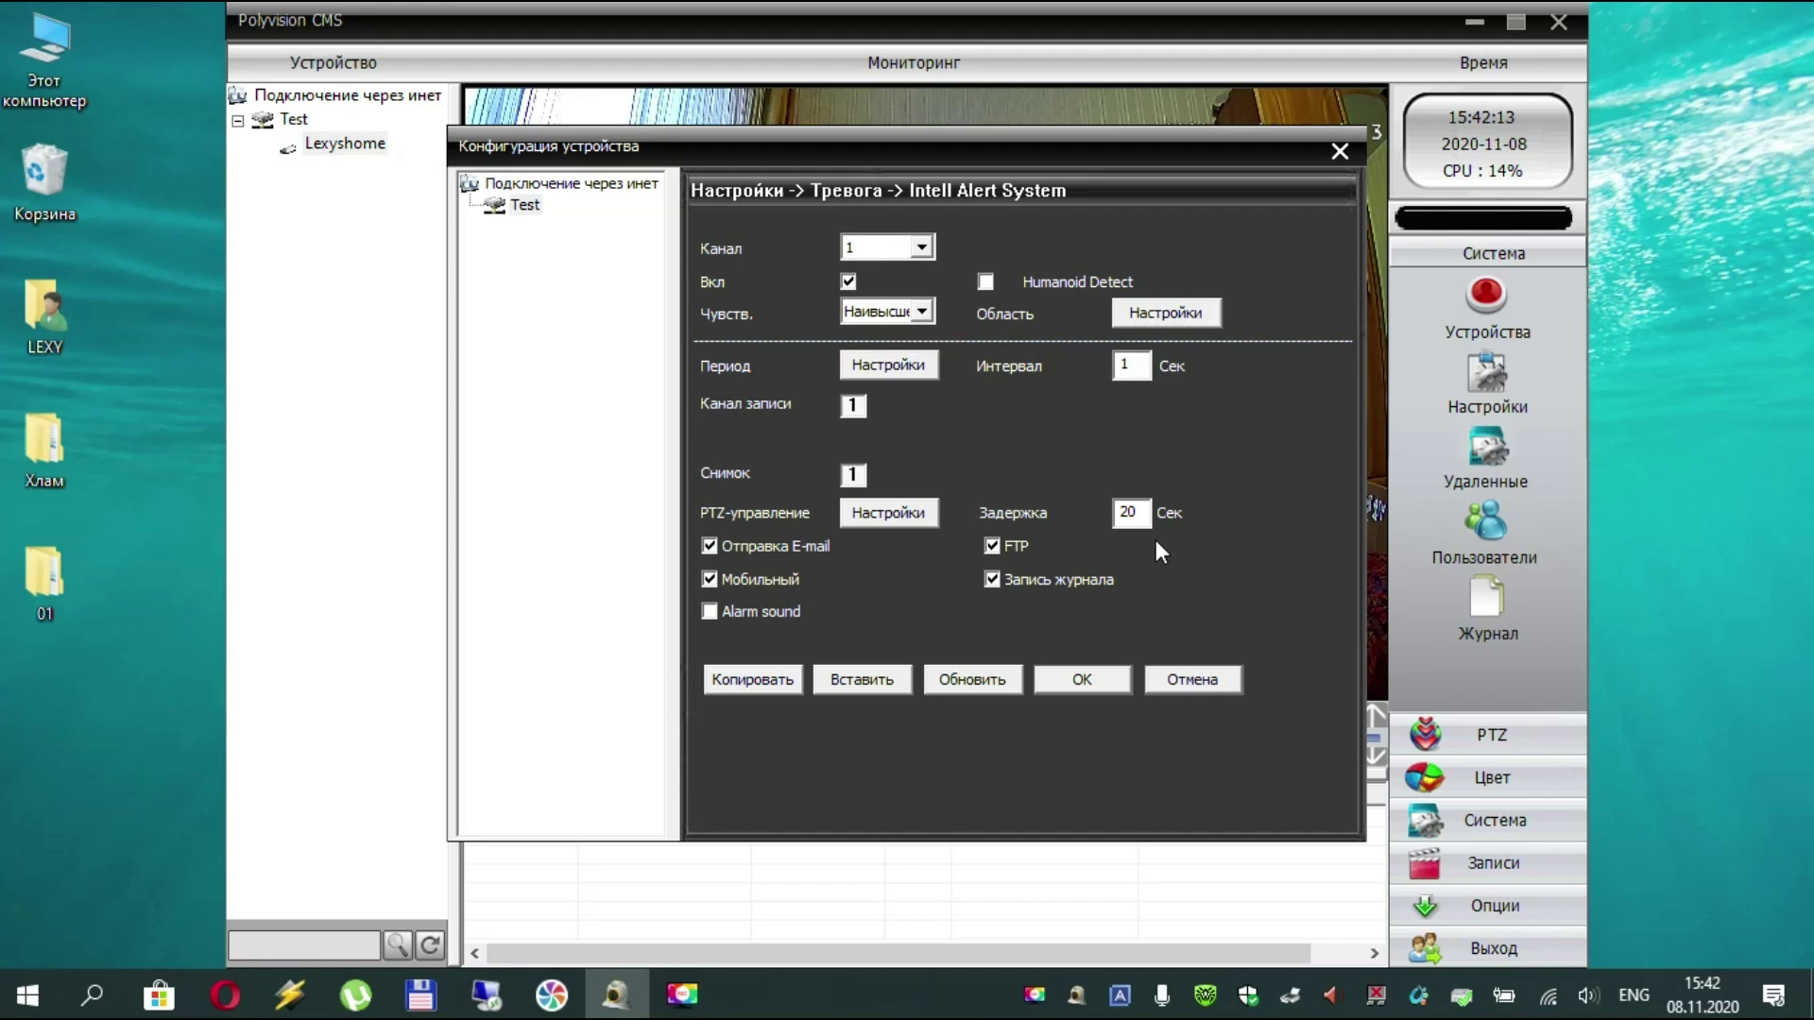
type("30")
left_click(1092, 684)
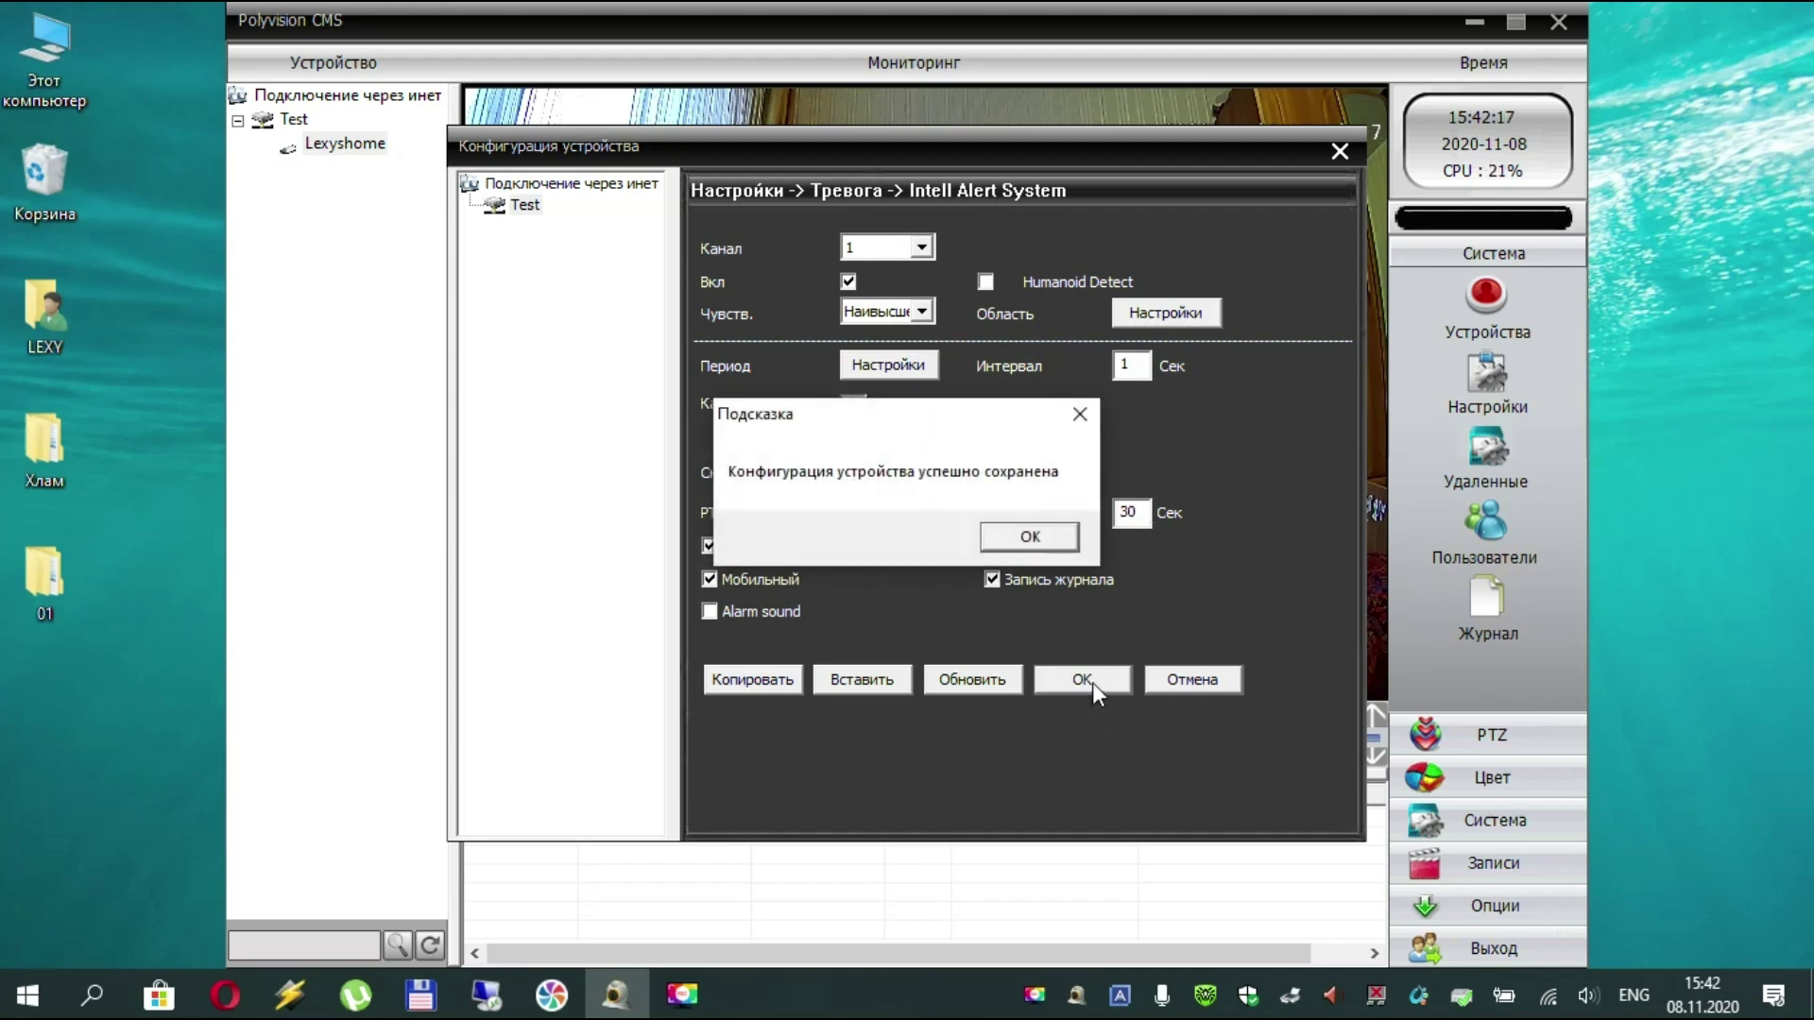
left_click(1036, 539)
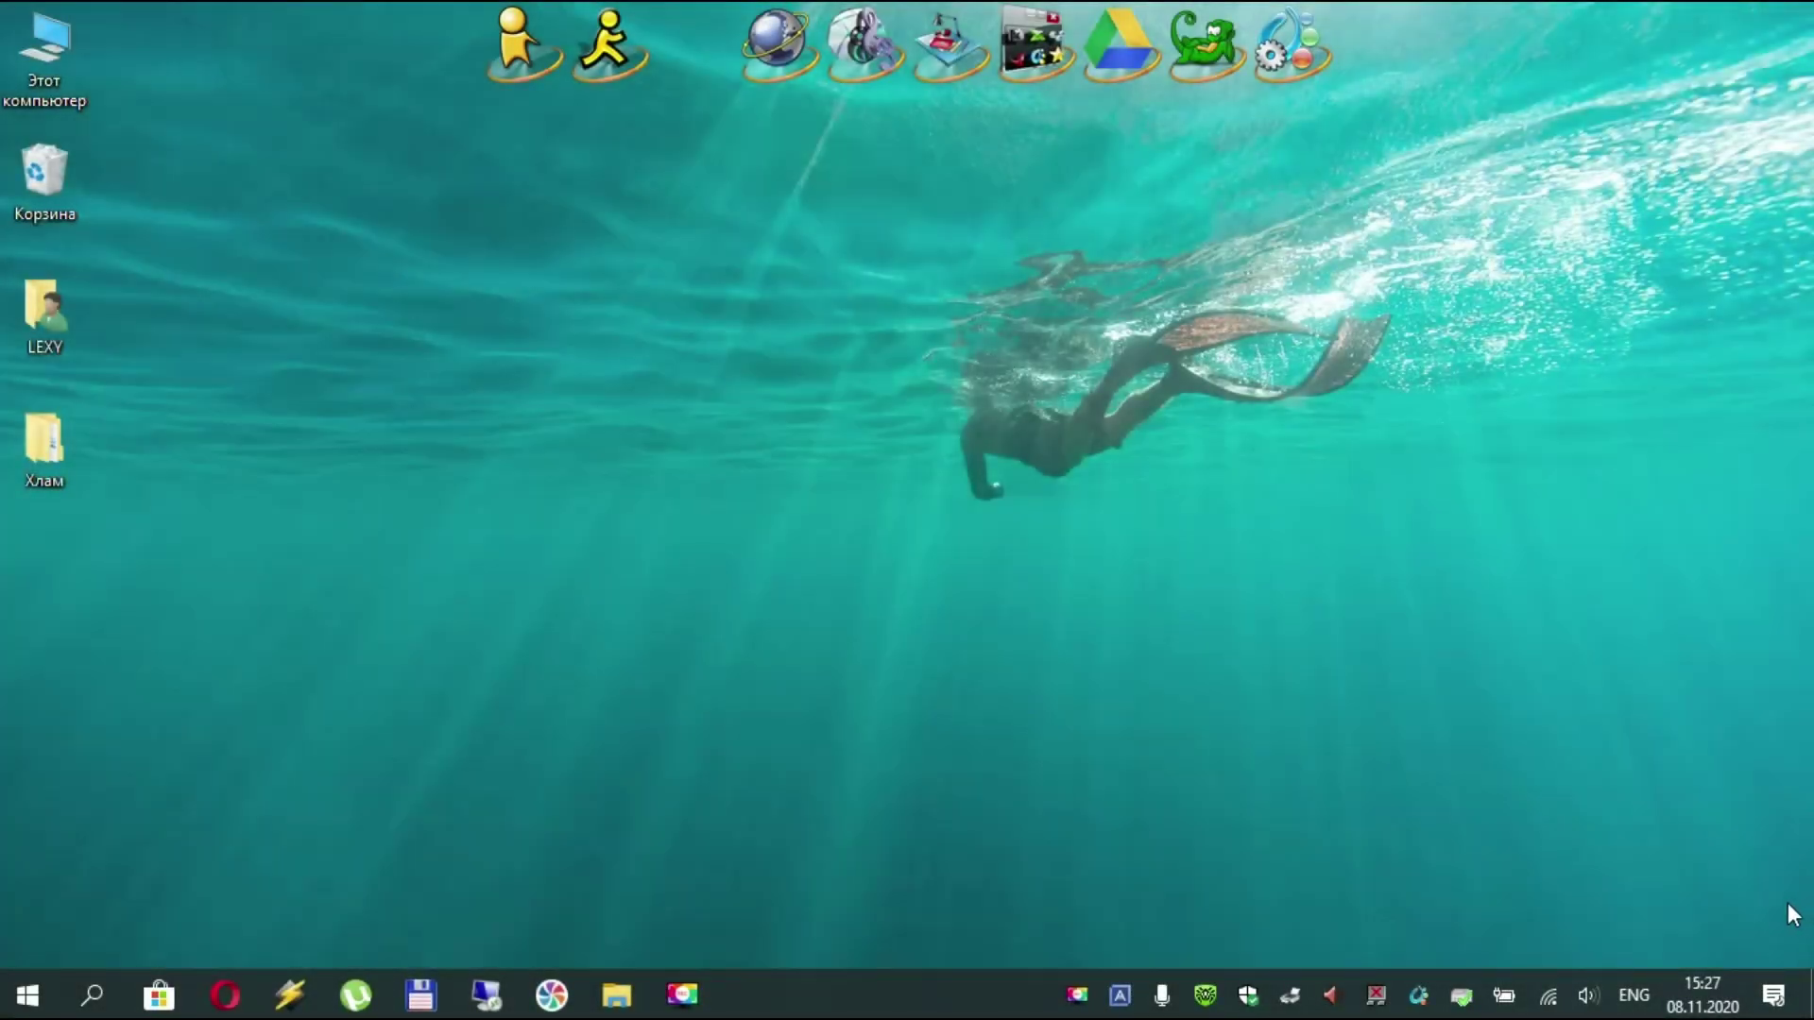
Open the camera's 2020-11-08 folder under volume(sda4)/CamDVR on the FTP share
left_click(623, 997)
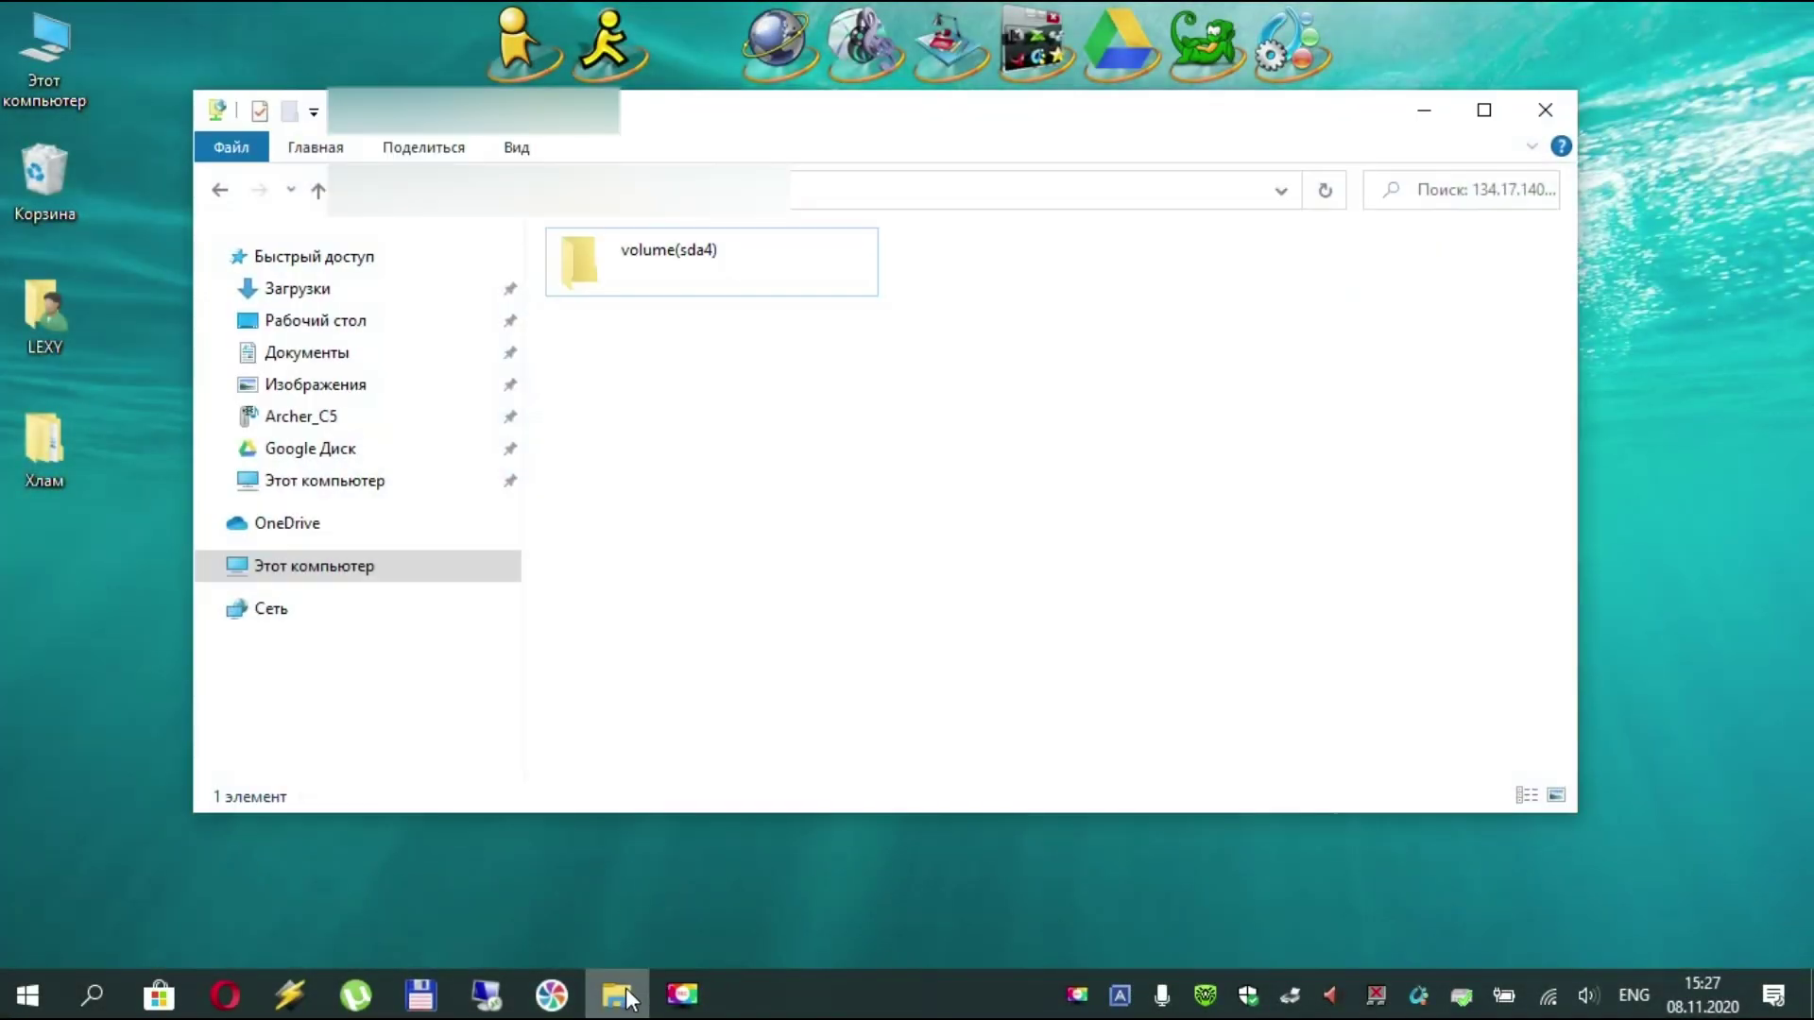
double_click(674, 291)
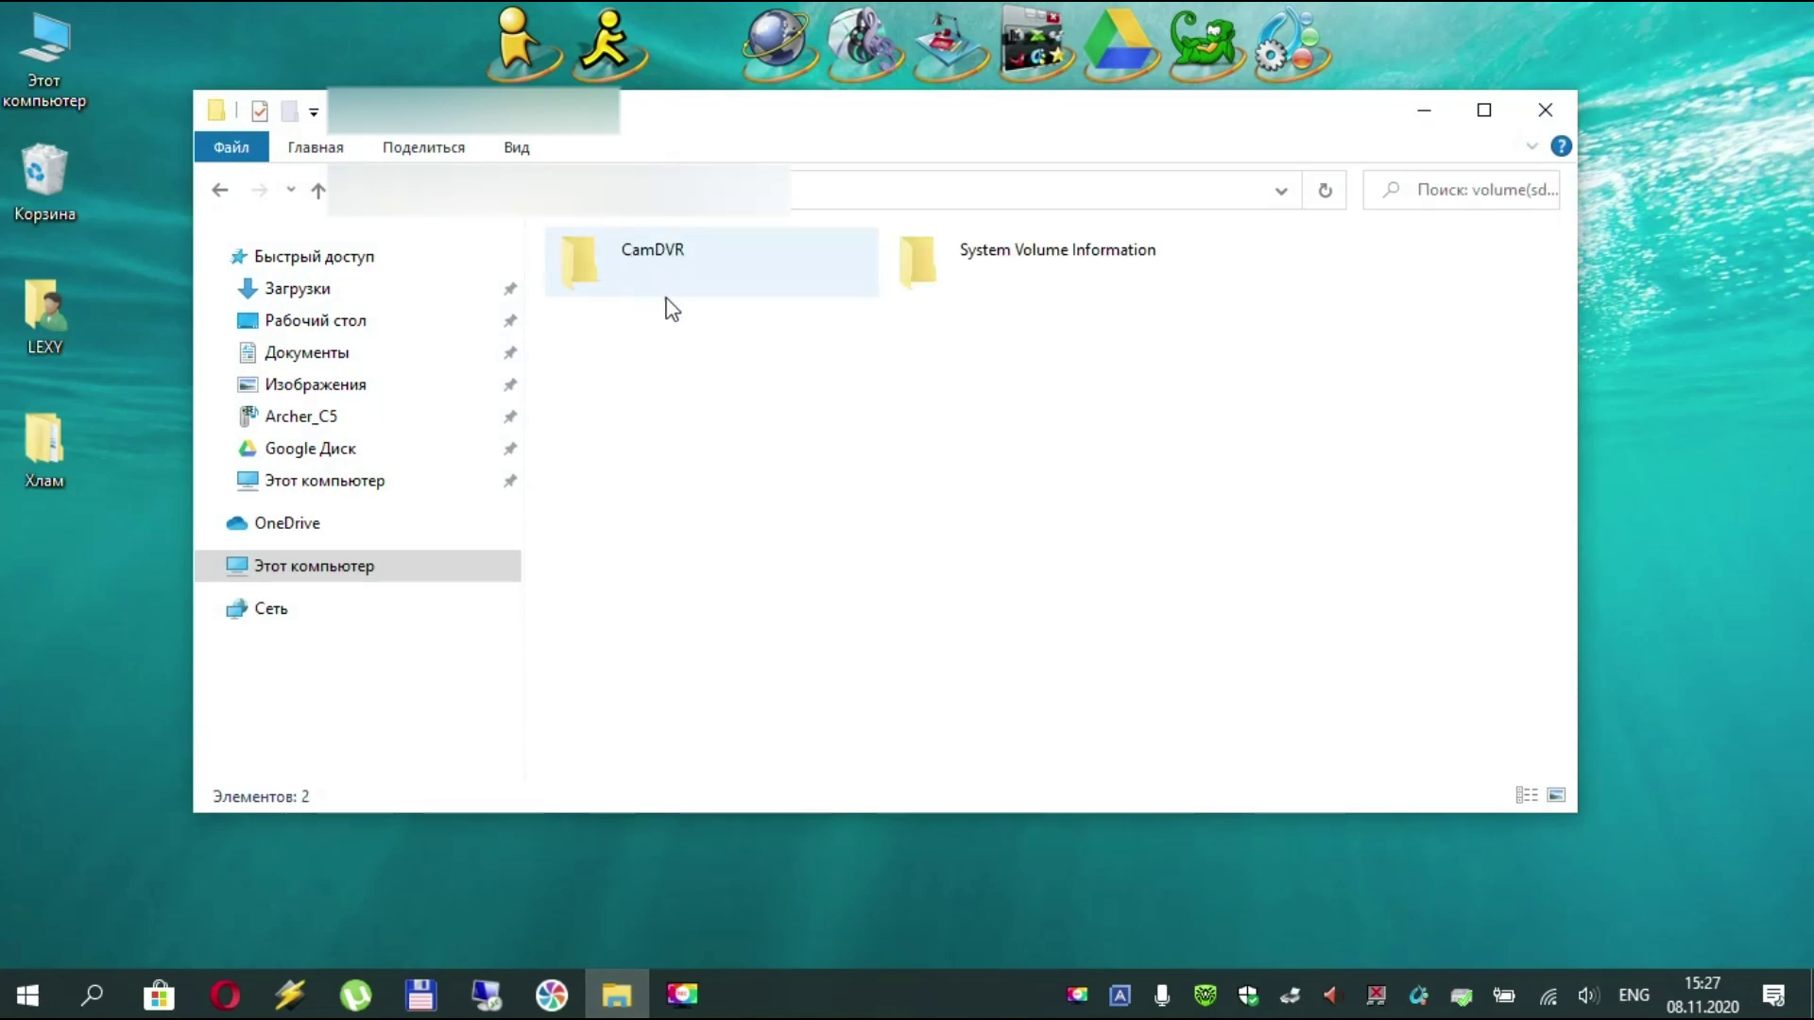
double_click(652, 297)
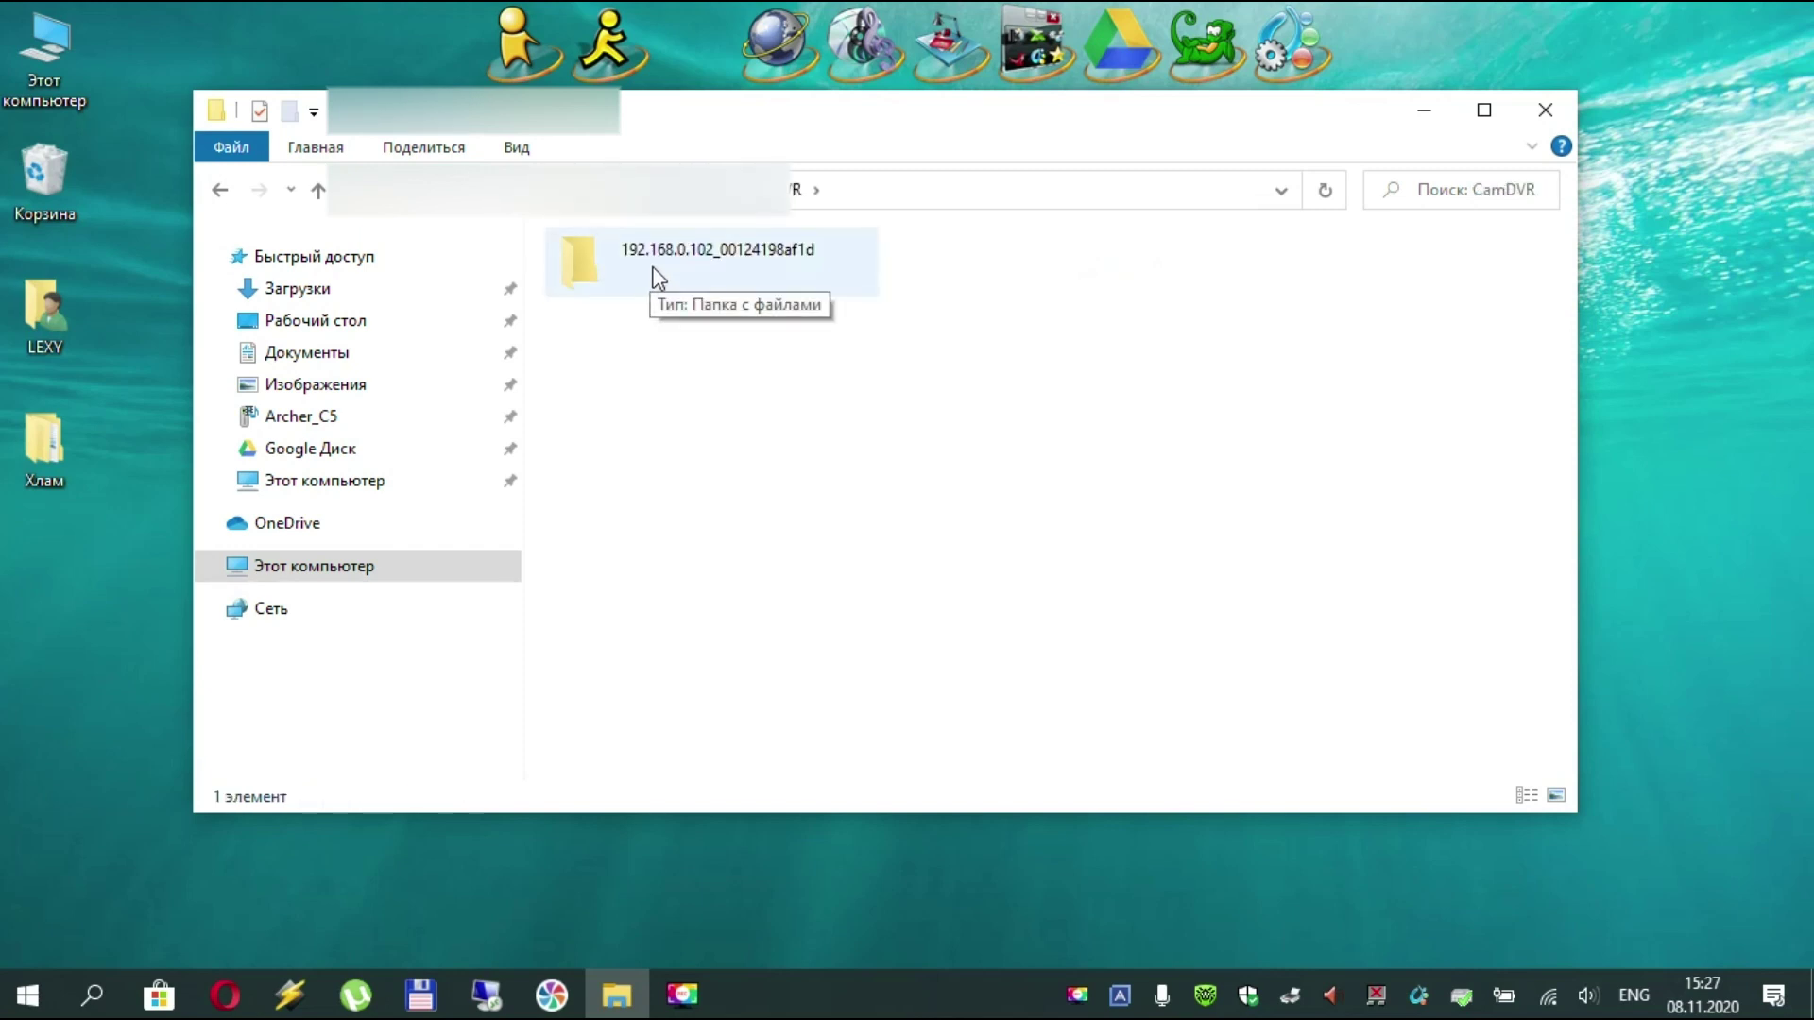
double_click(658, 277)
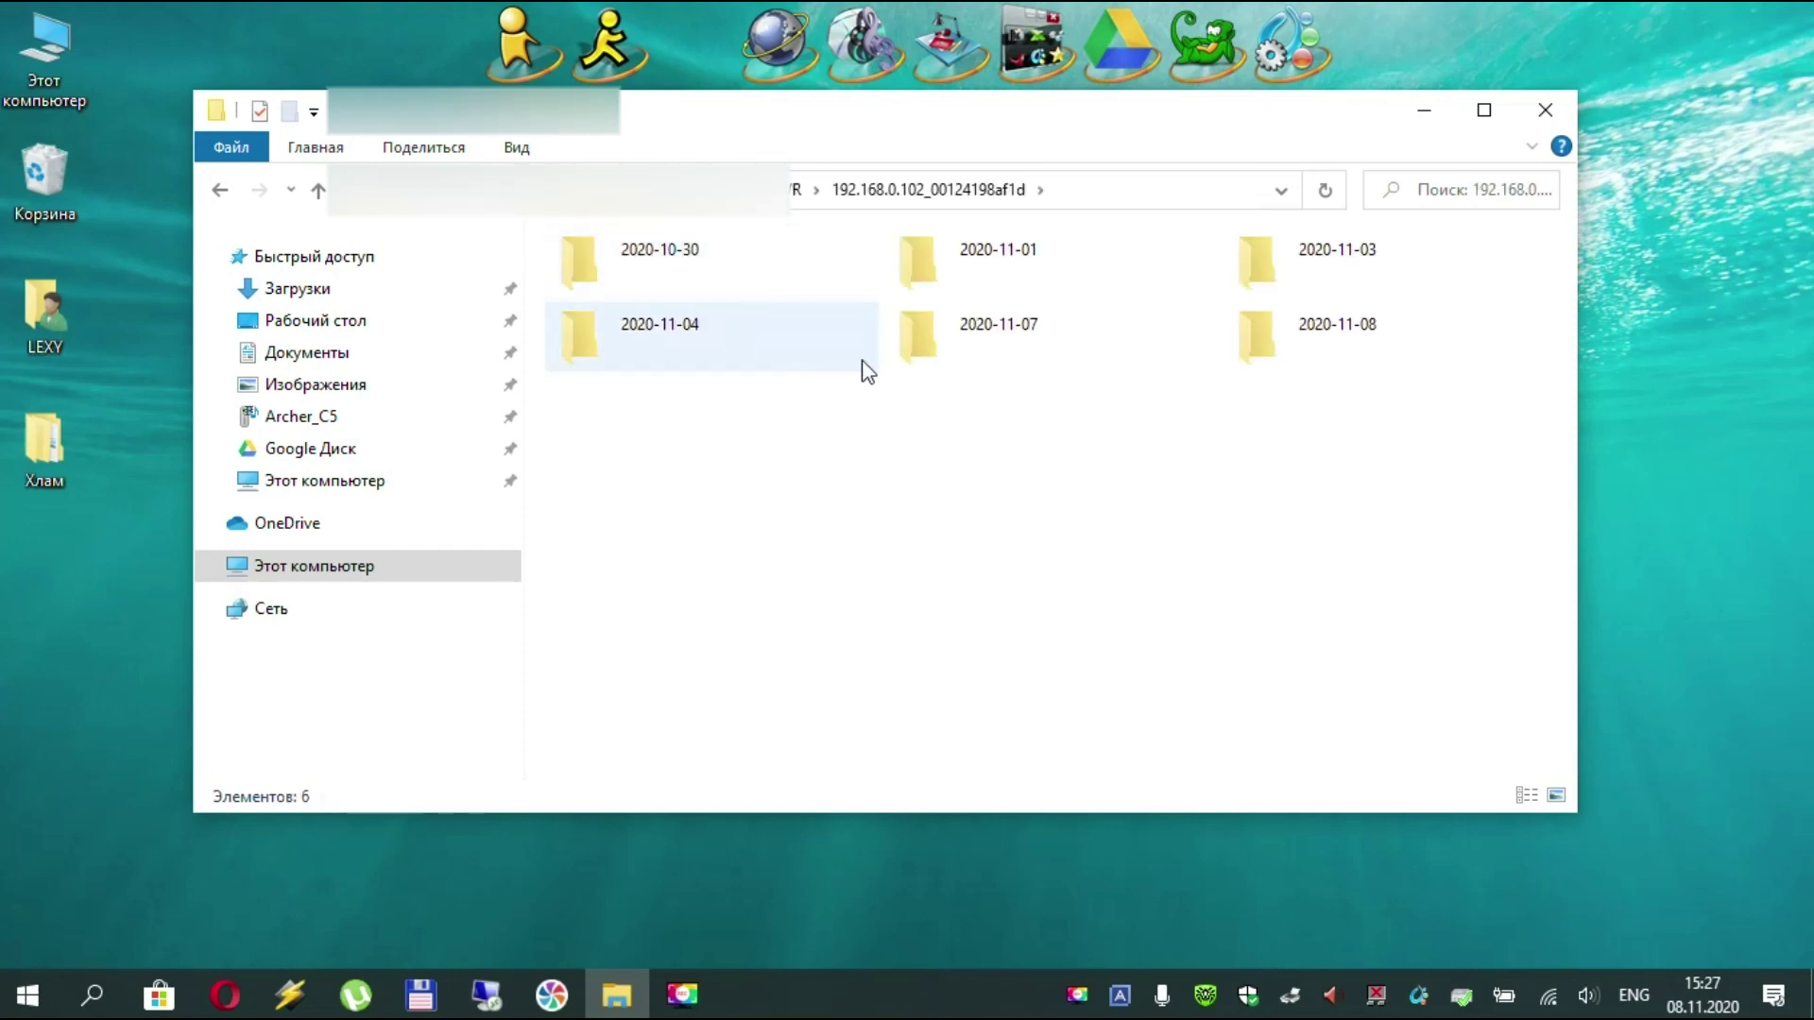
double_click(1317, 340)
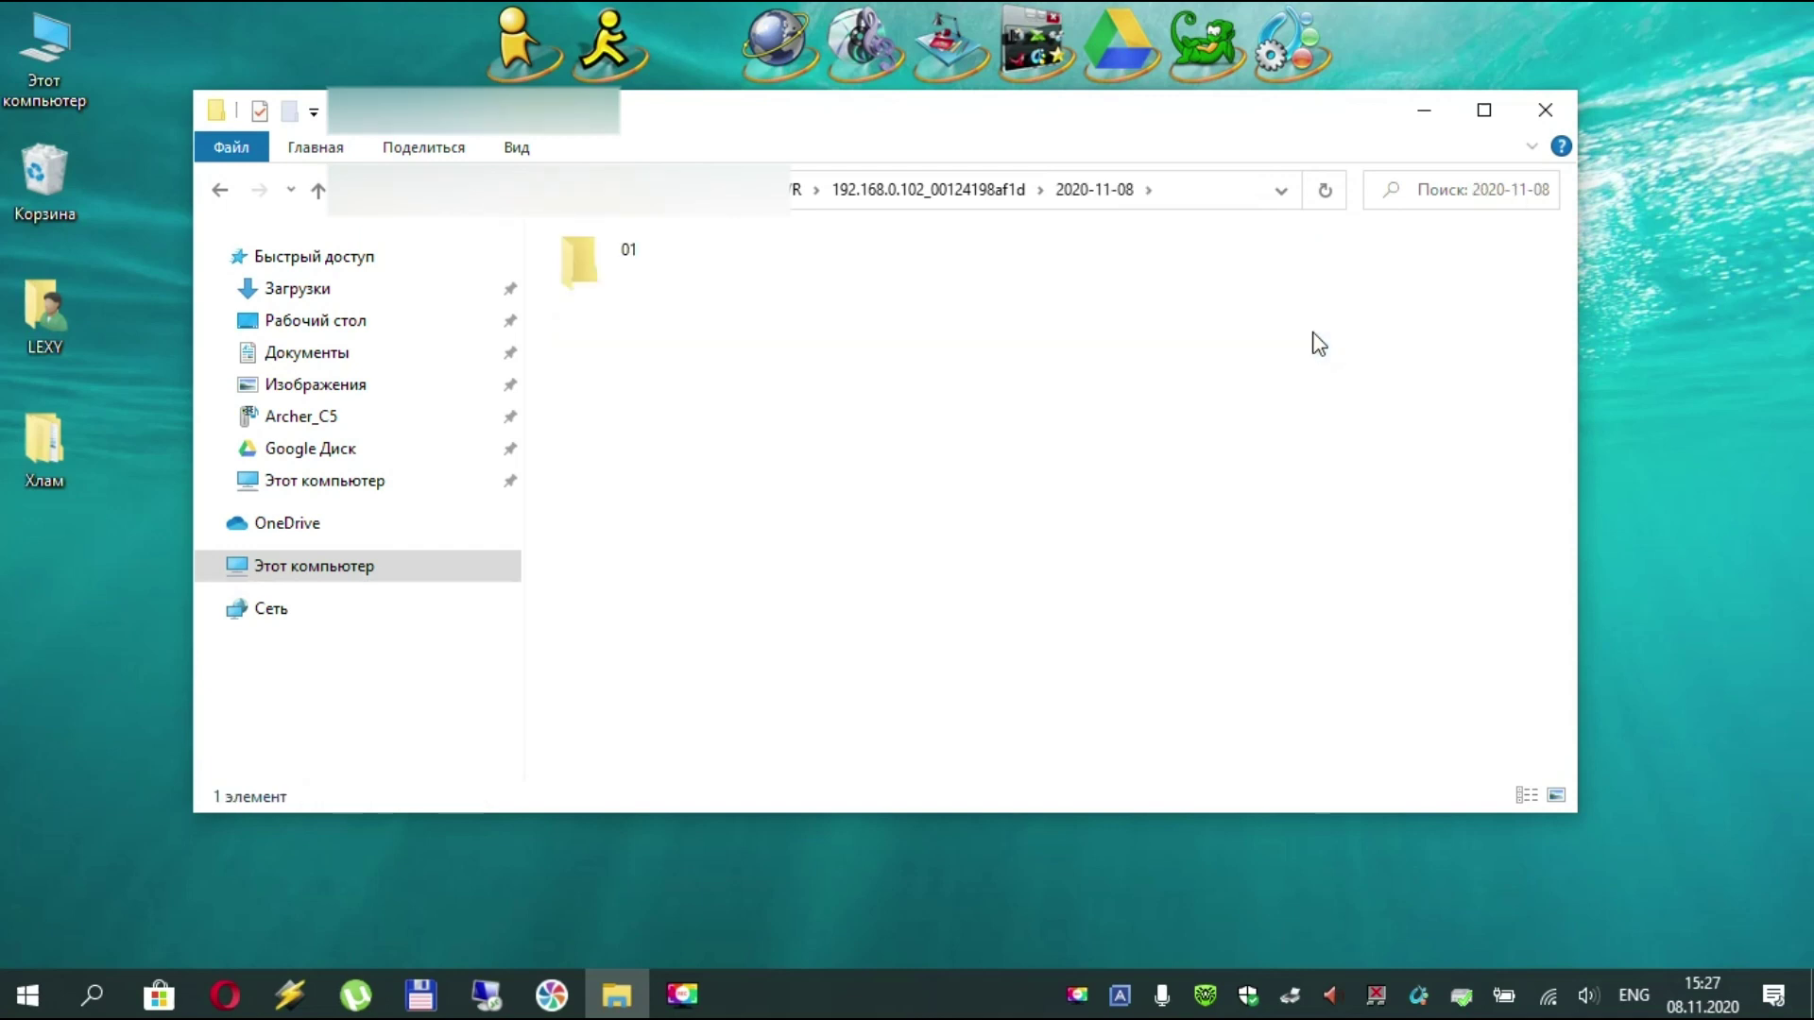
Check the contents of the pic and rec subfolders in folder 01, then return to the 2020-11-08 folder
double_click(657, 293)
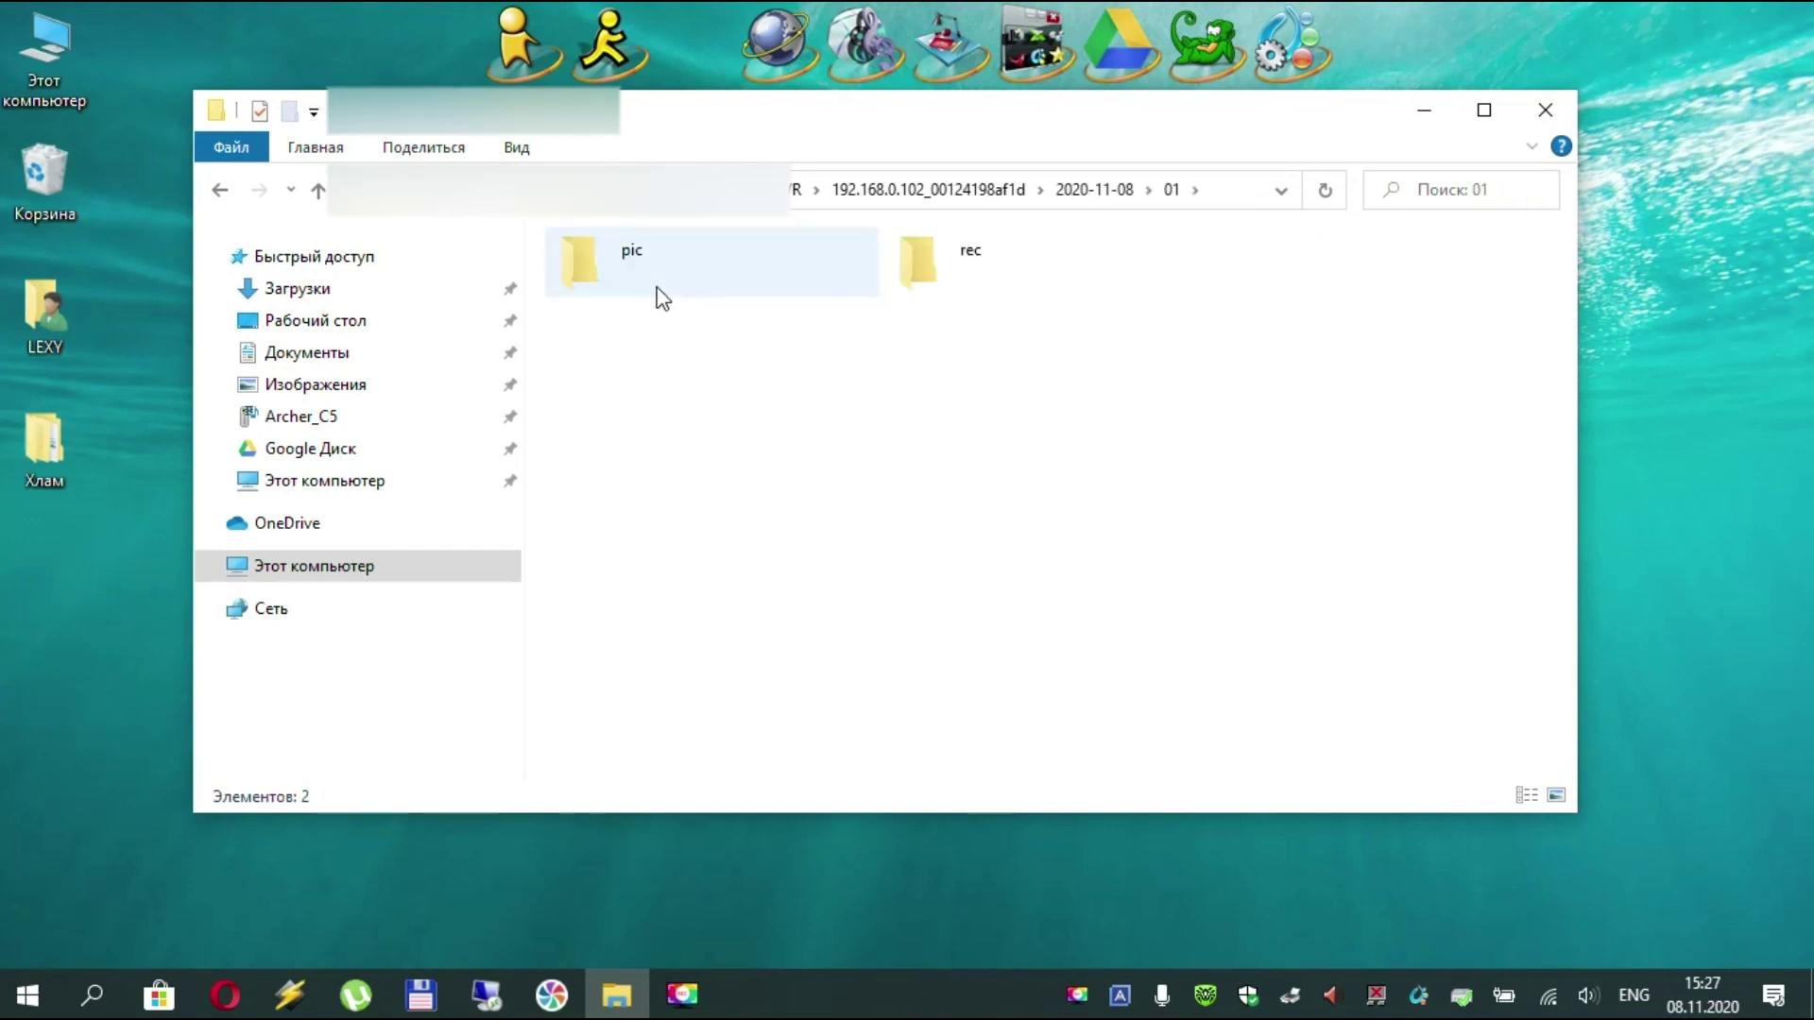
double_click(658, 294)
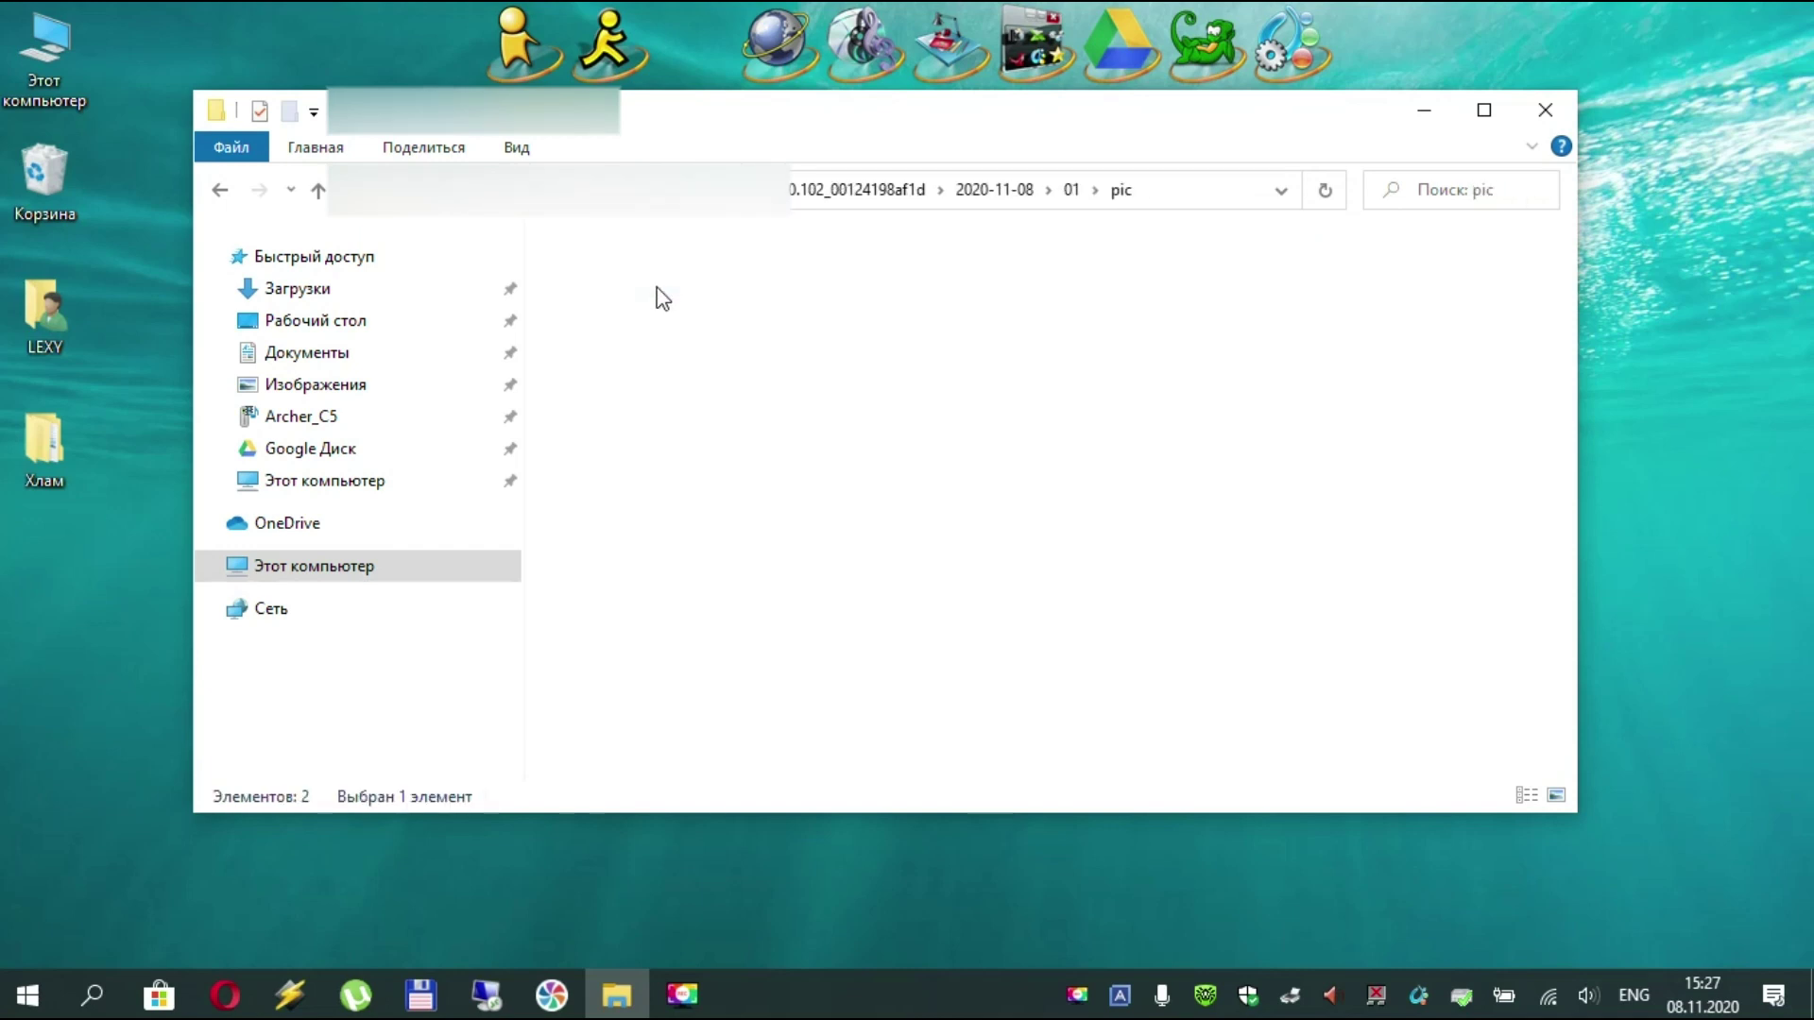
left_click(220, 190)
left_click(943, 264)
double_click(943, 265)
left_click(943, 269)
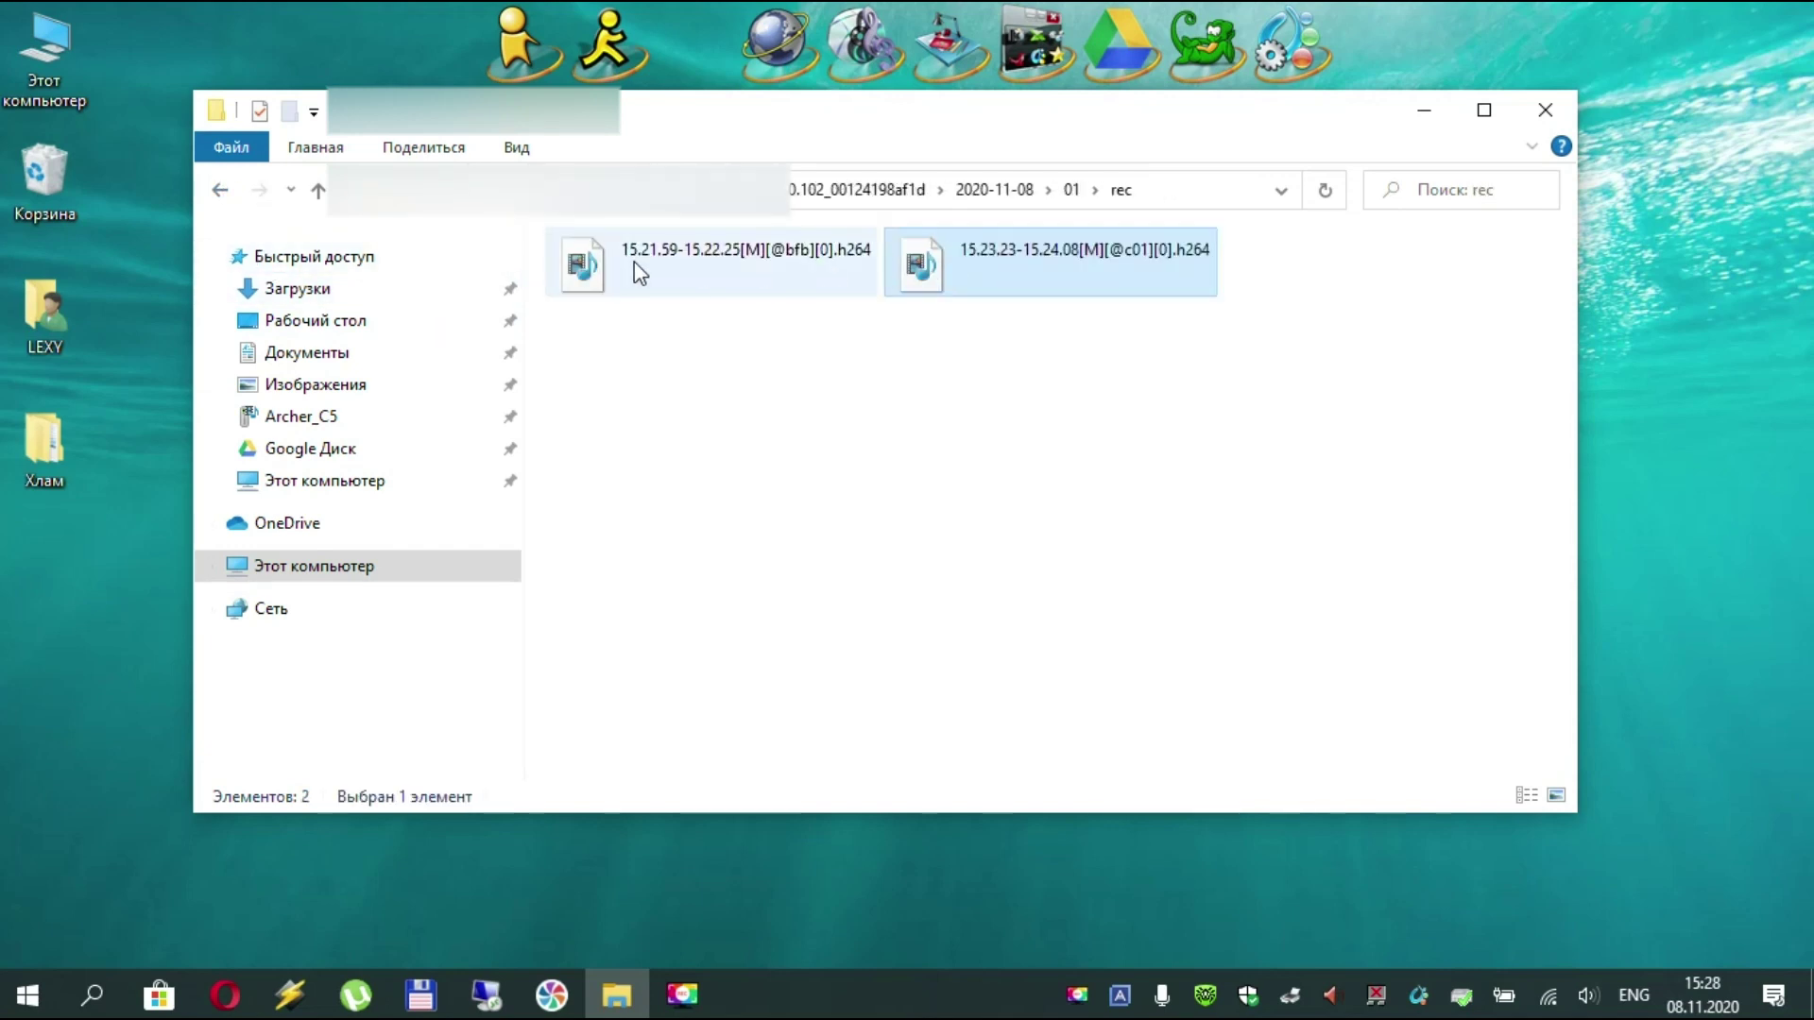
left_click(220, 190)
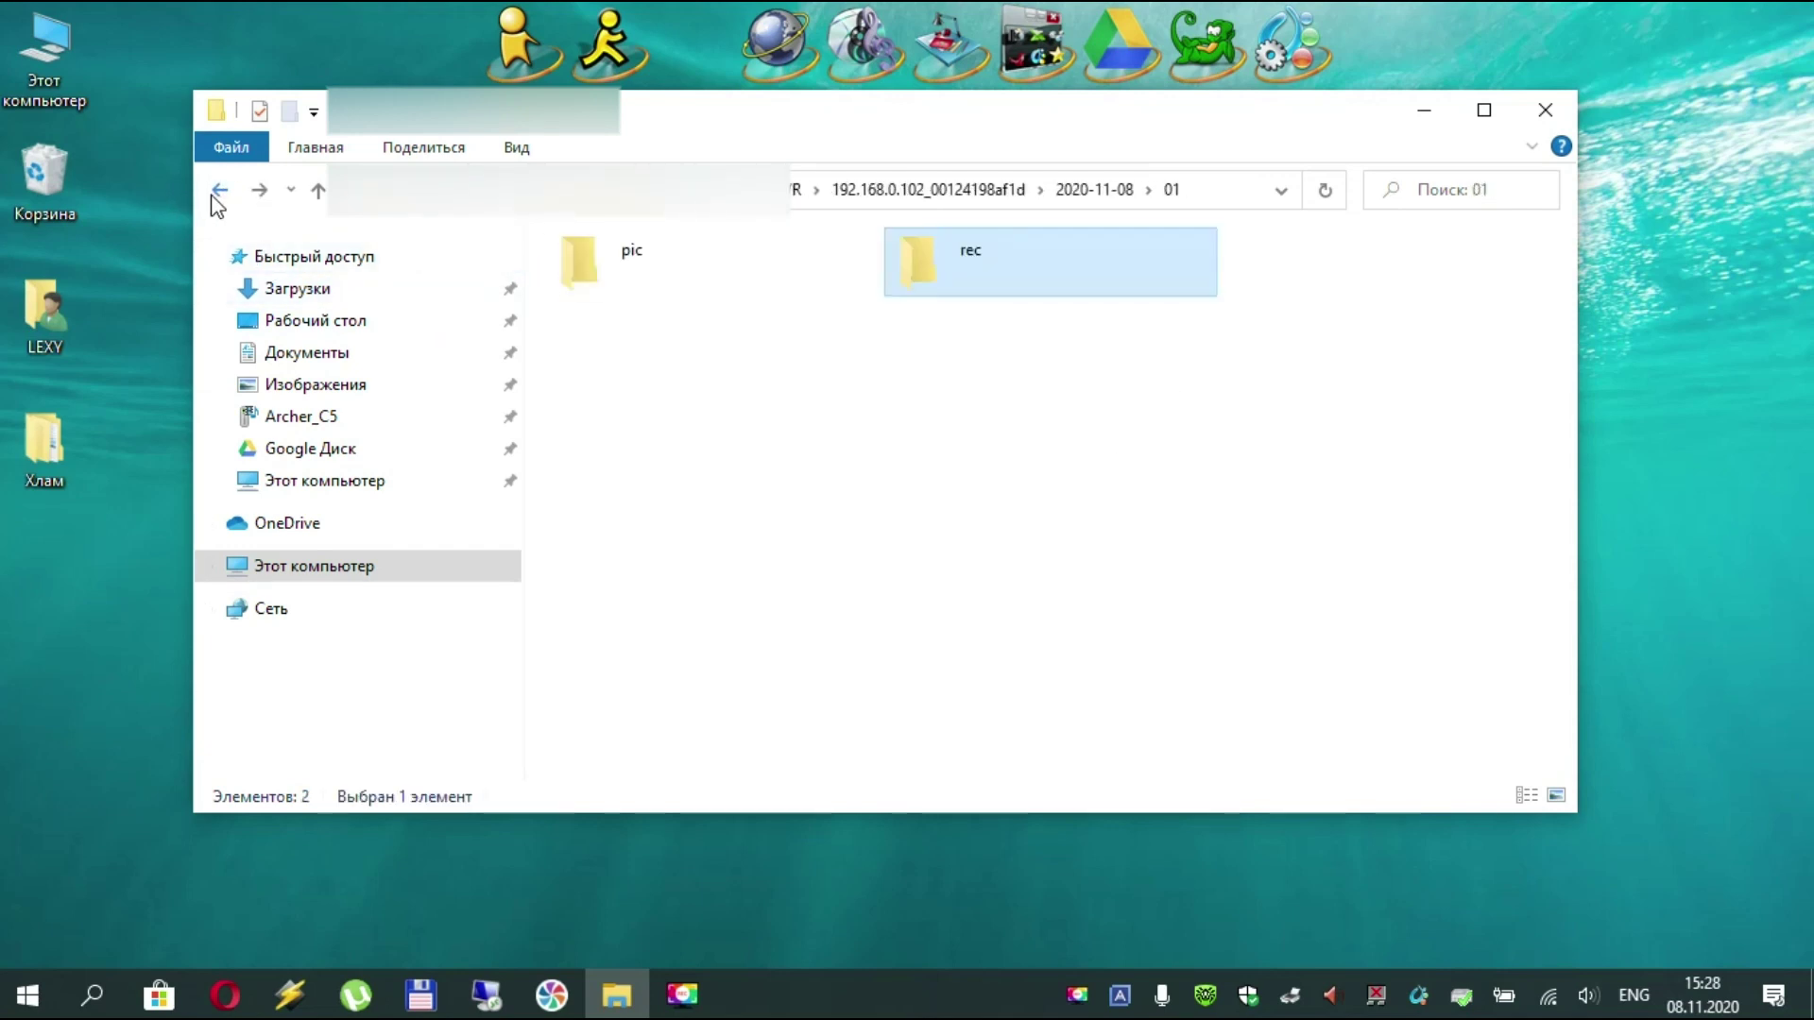
left_click(220, 189)
Copy folder 01 from the FTP share to the desktop and close the share window
right_click(654, 274)
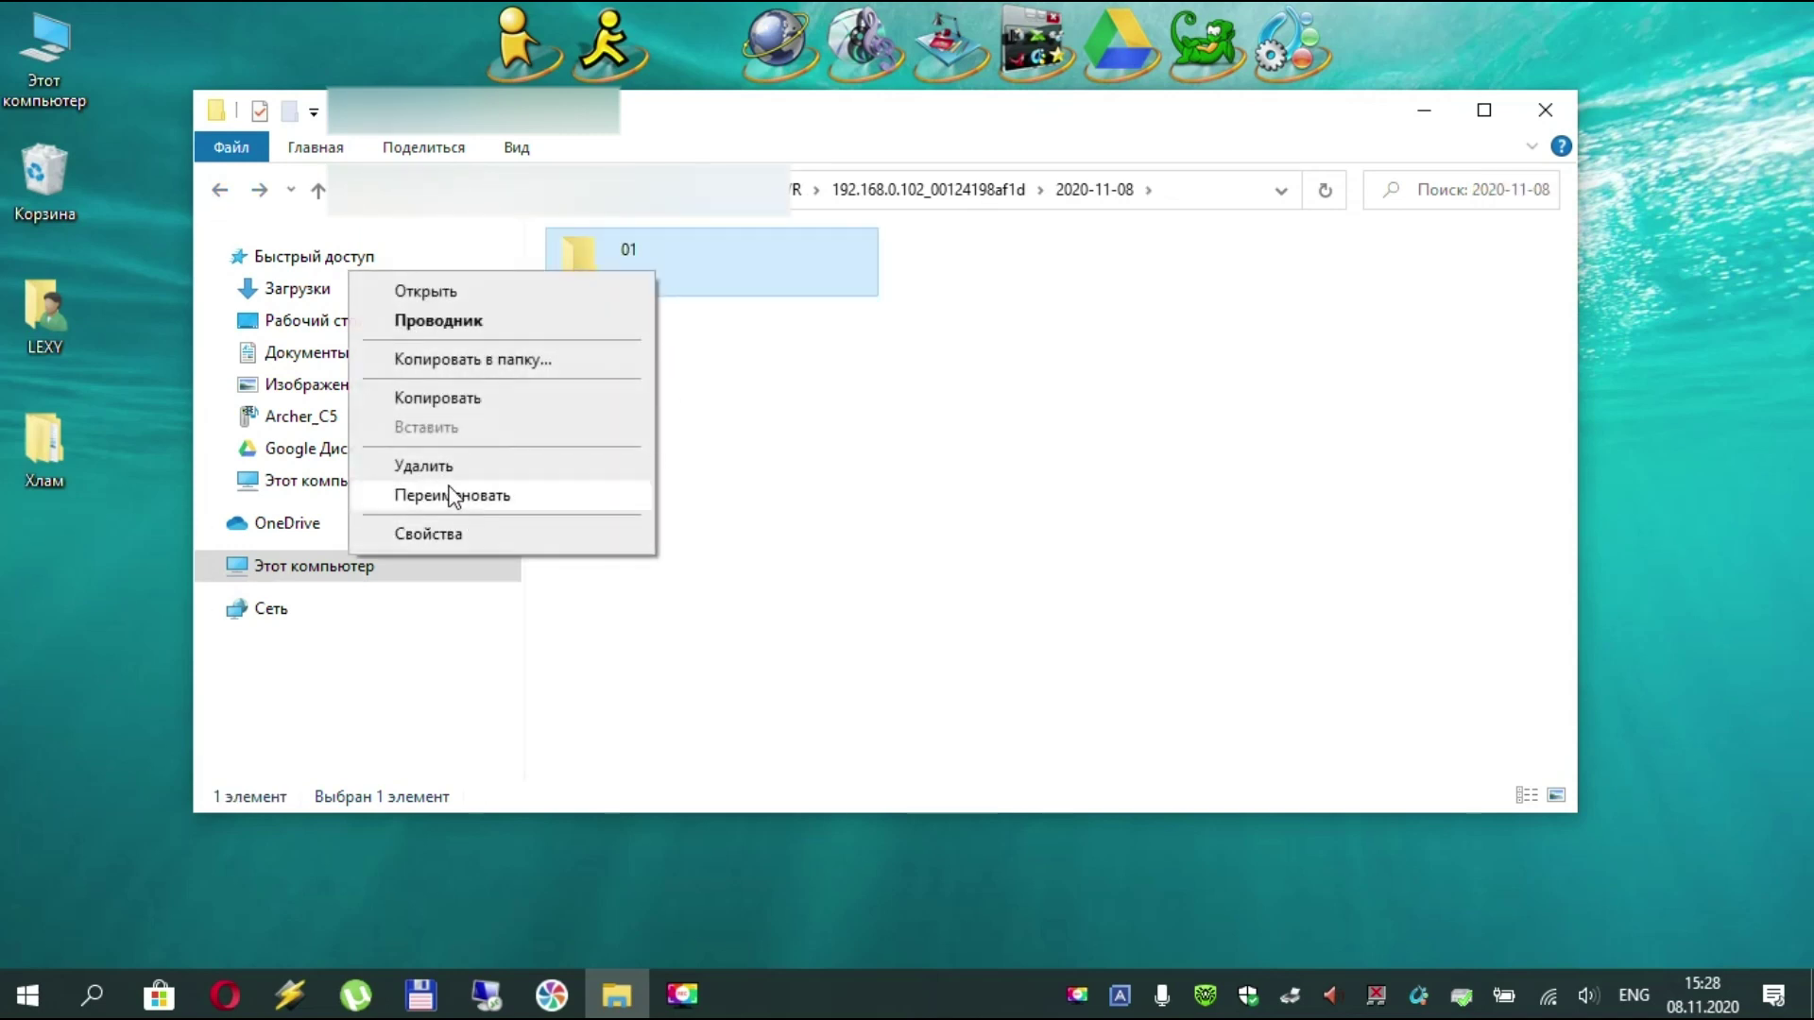
left_click(444, 398)
right_click(87, 591)
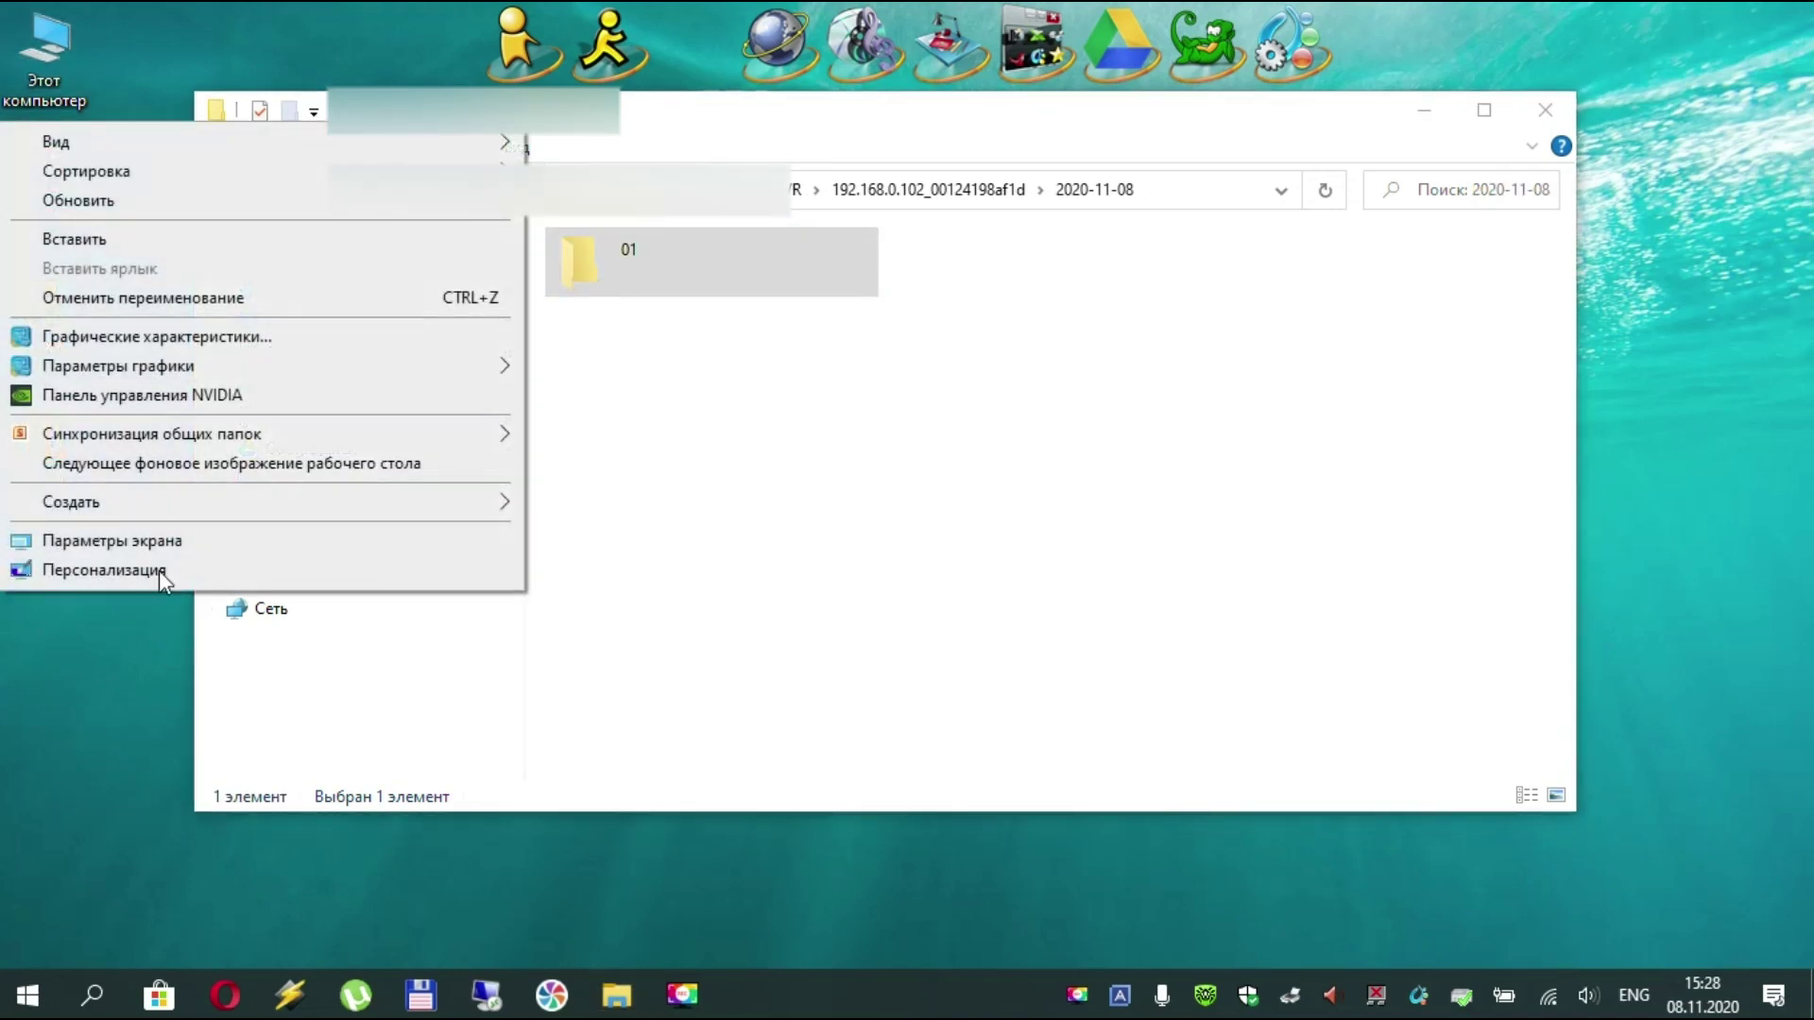
left_click(132, 242)
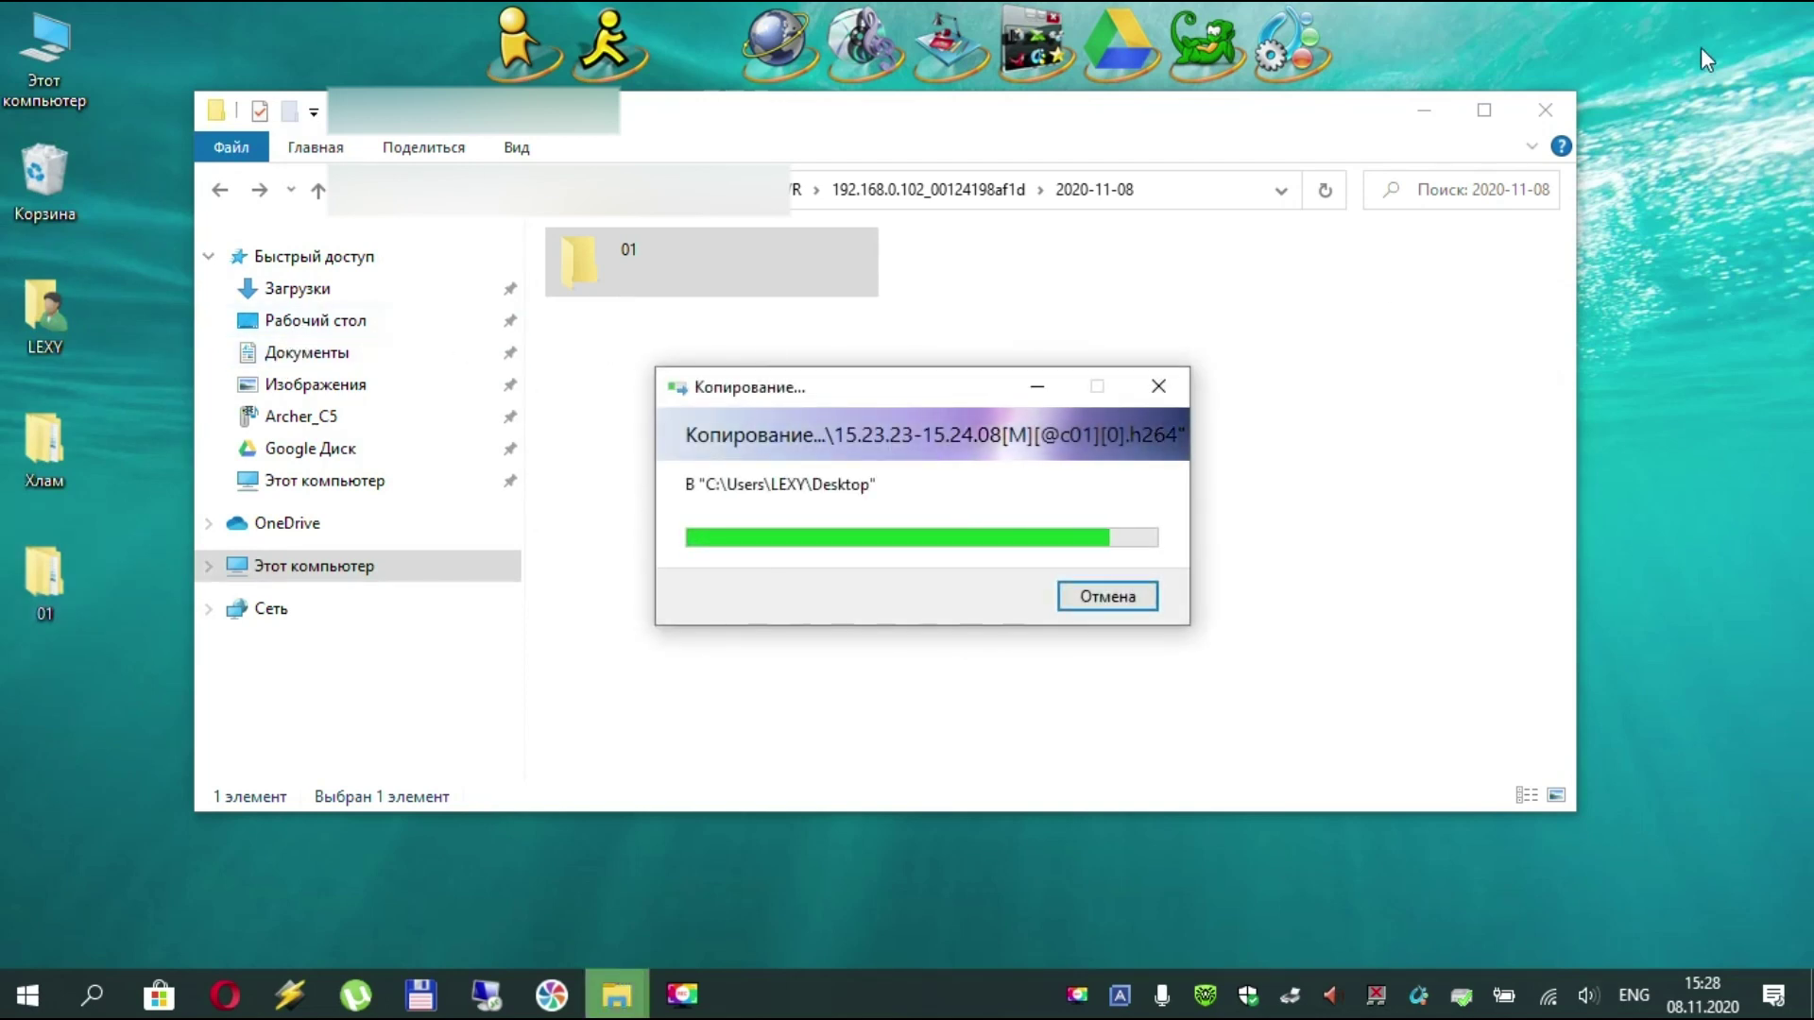
left_click(1546, 110)
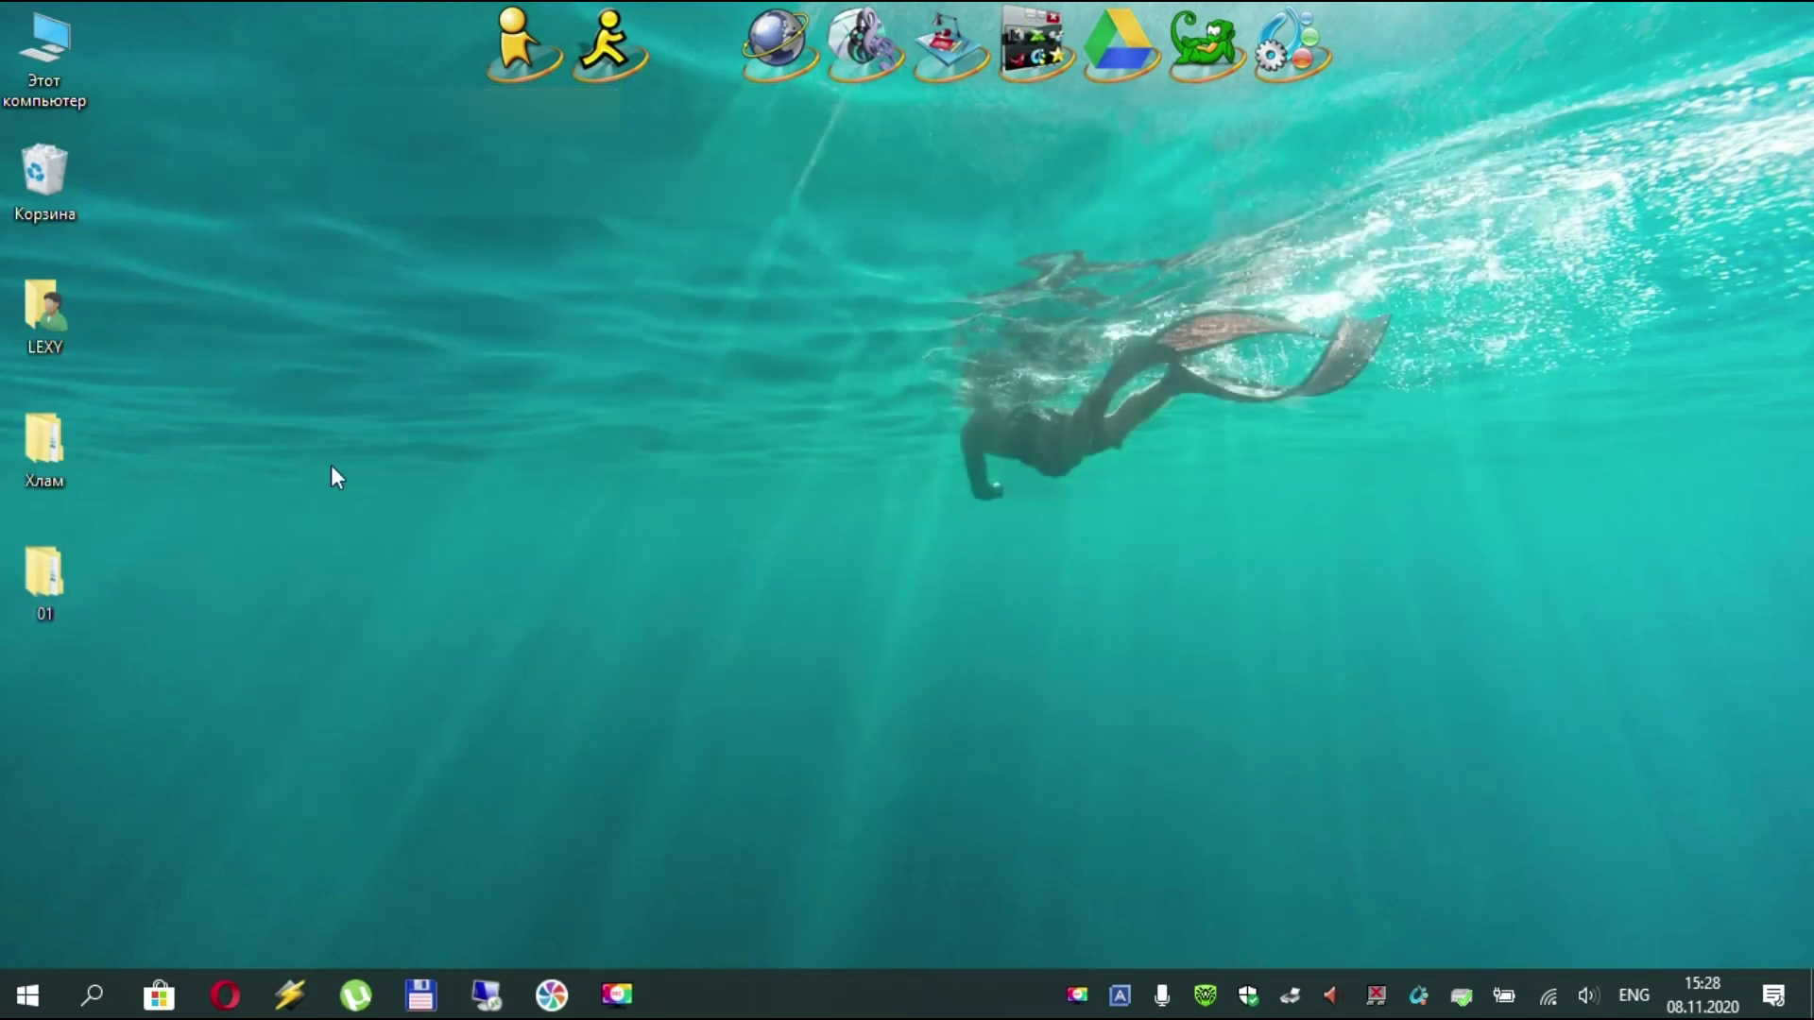
View the motion snapshots in the pic subfolder of the desktop's 01 folder one after another, then close the image viewer
double_click(38, 596)
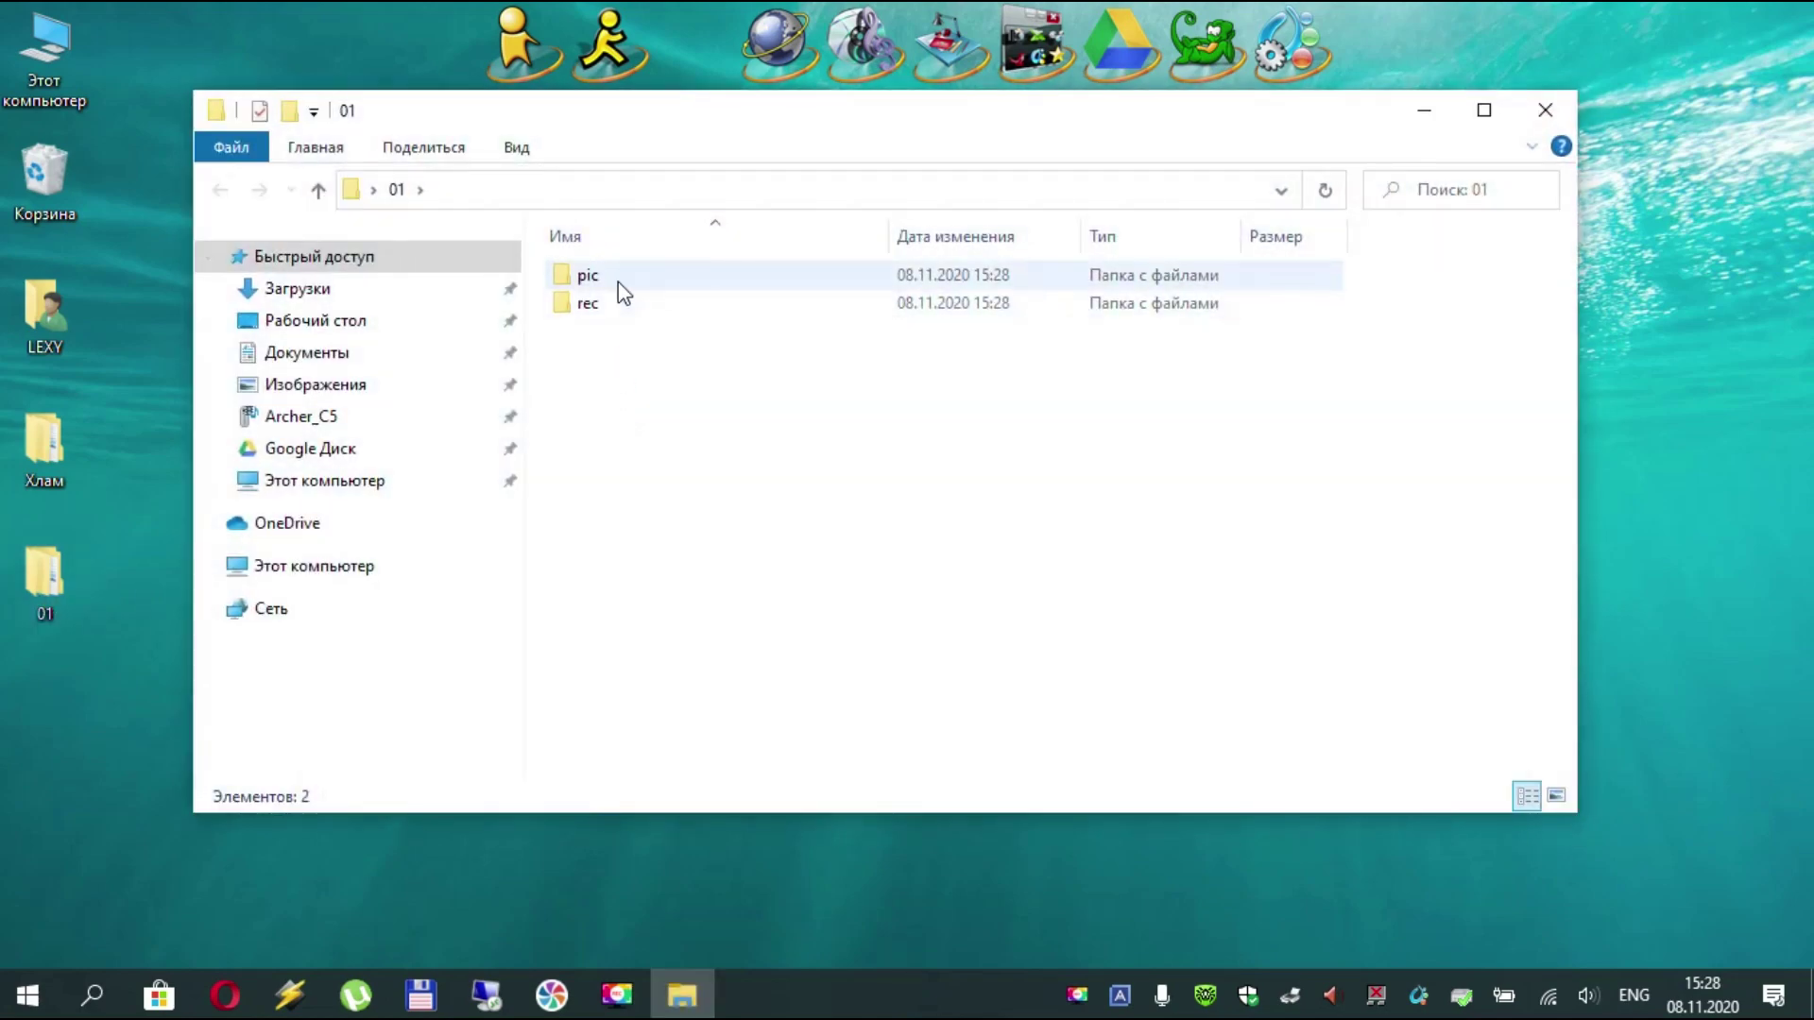
double_click(618, 280)
double_click(625, 327)
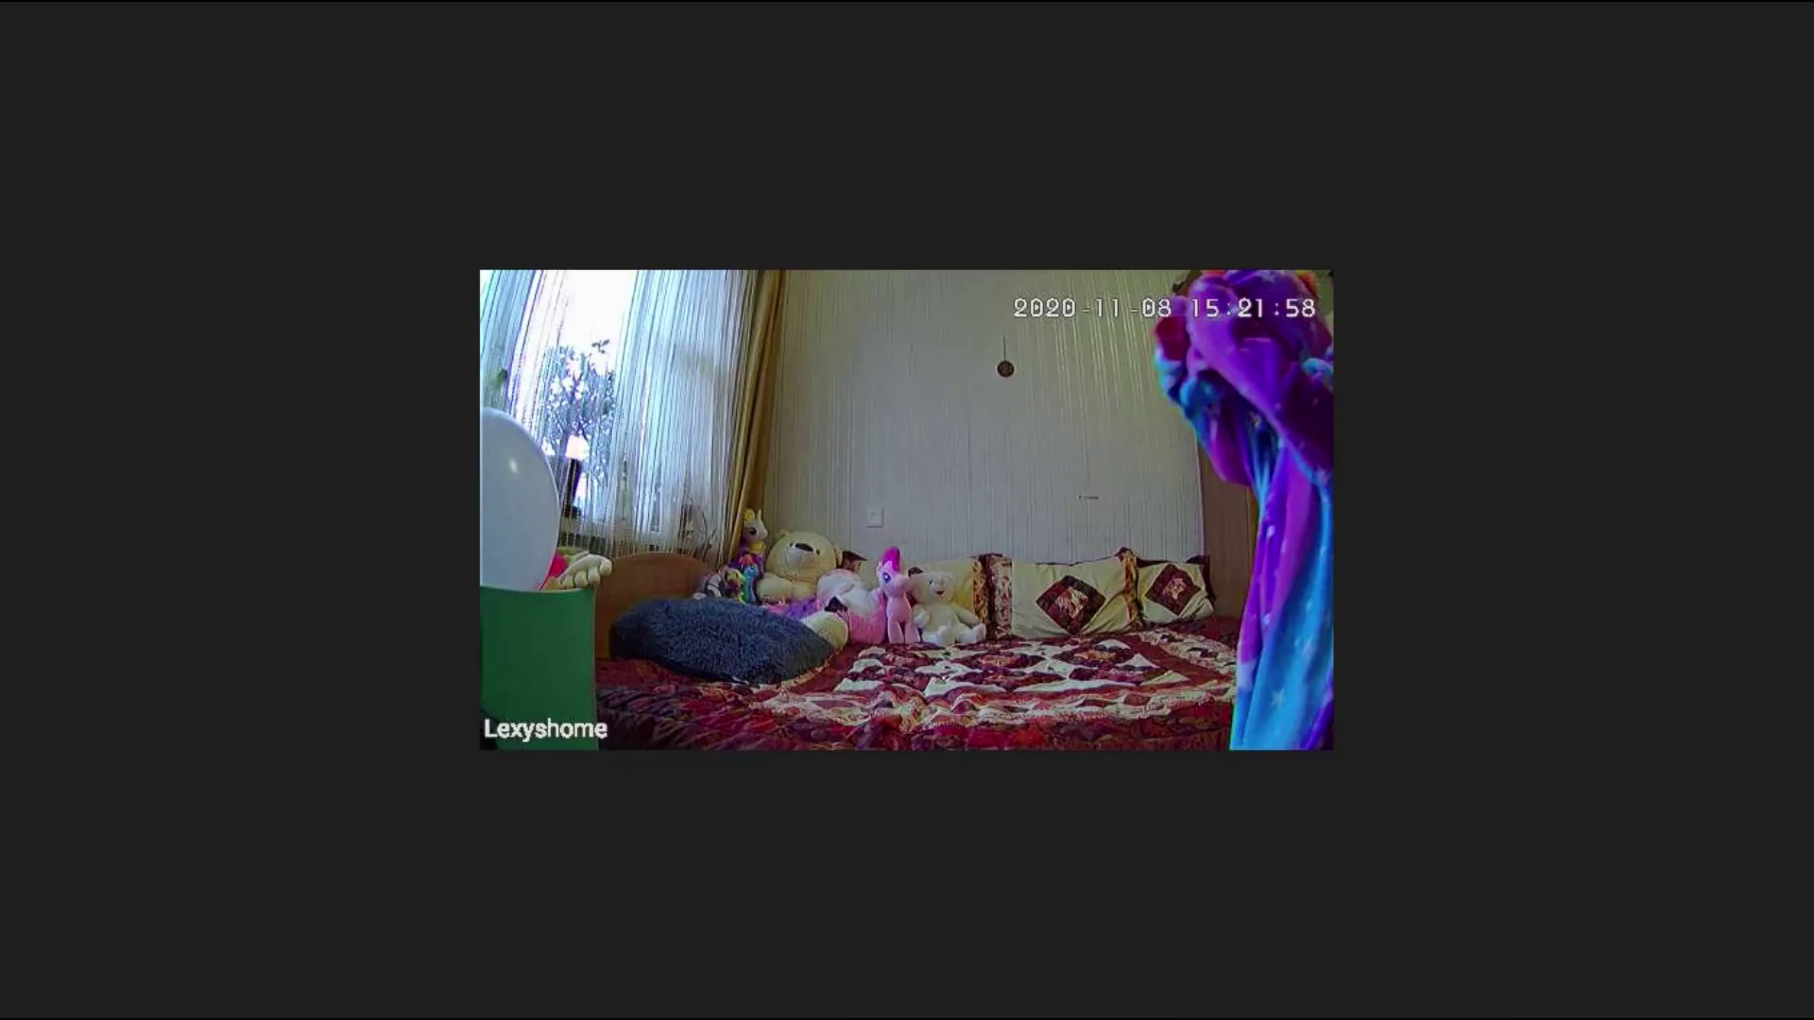
key("Right")
key("Right")
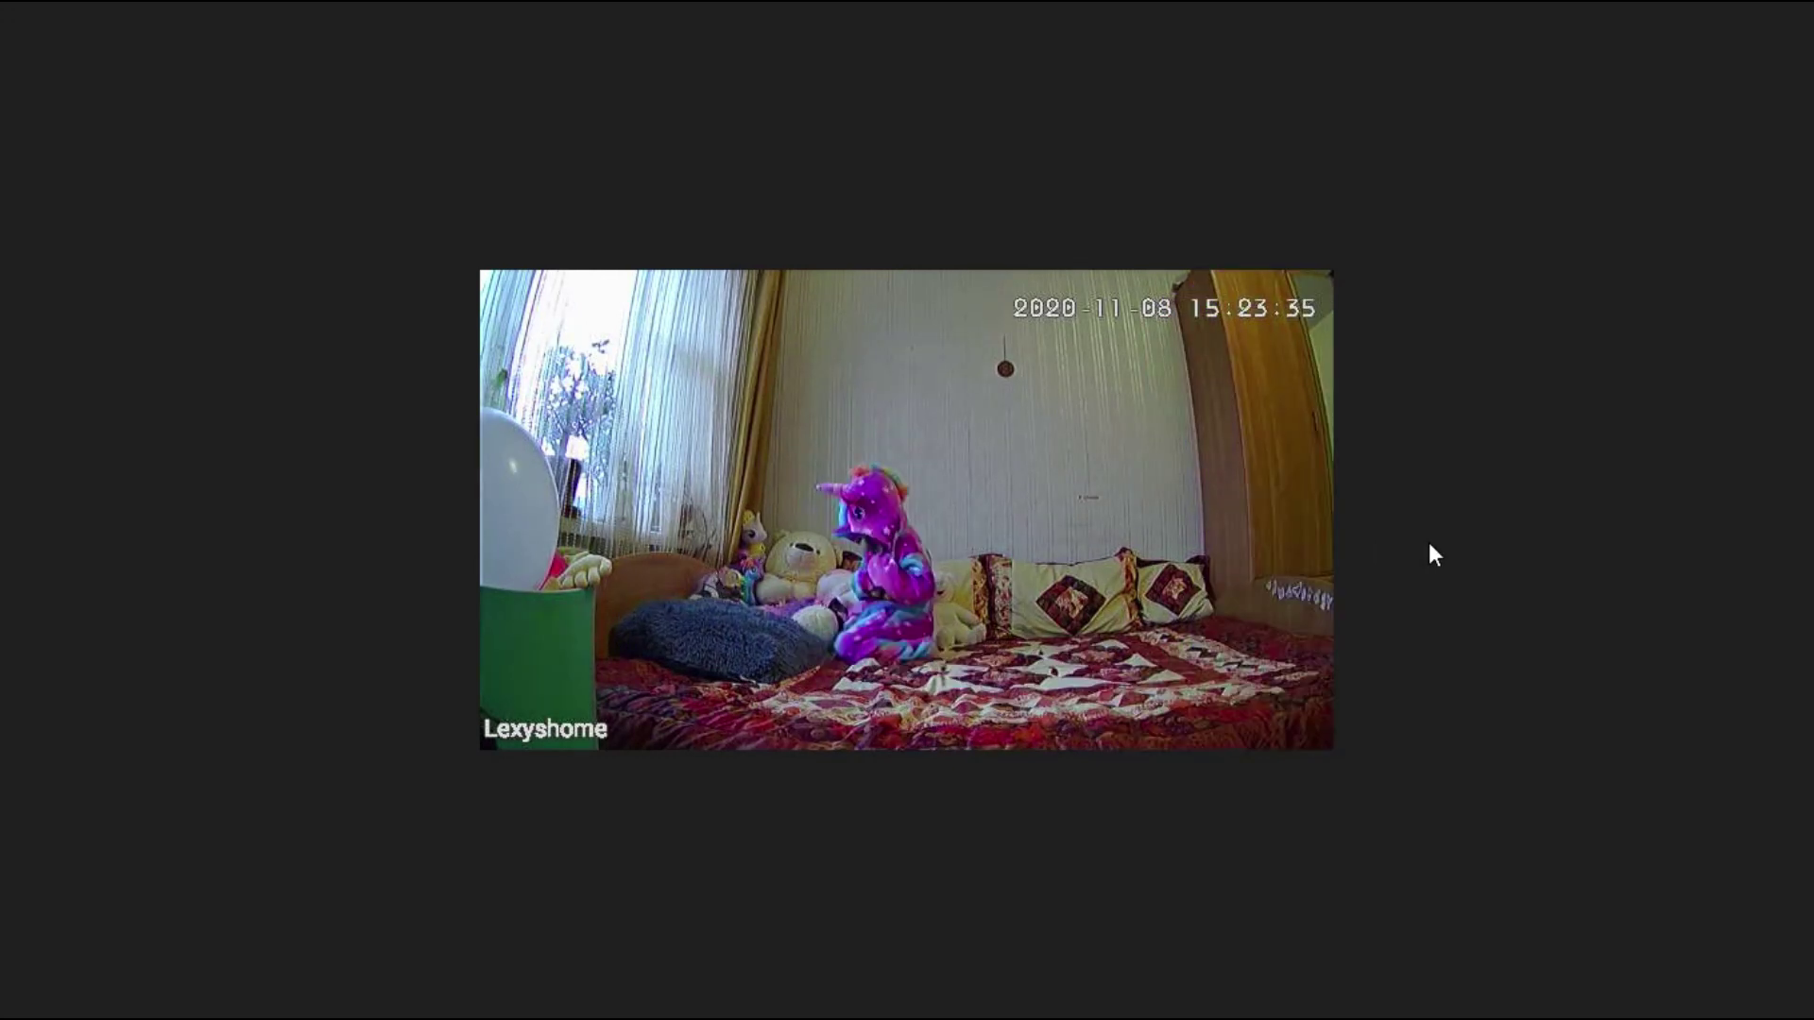
key("Right")
key("Right")
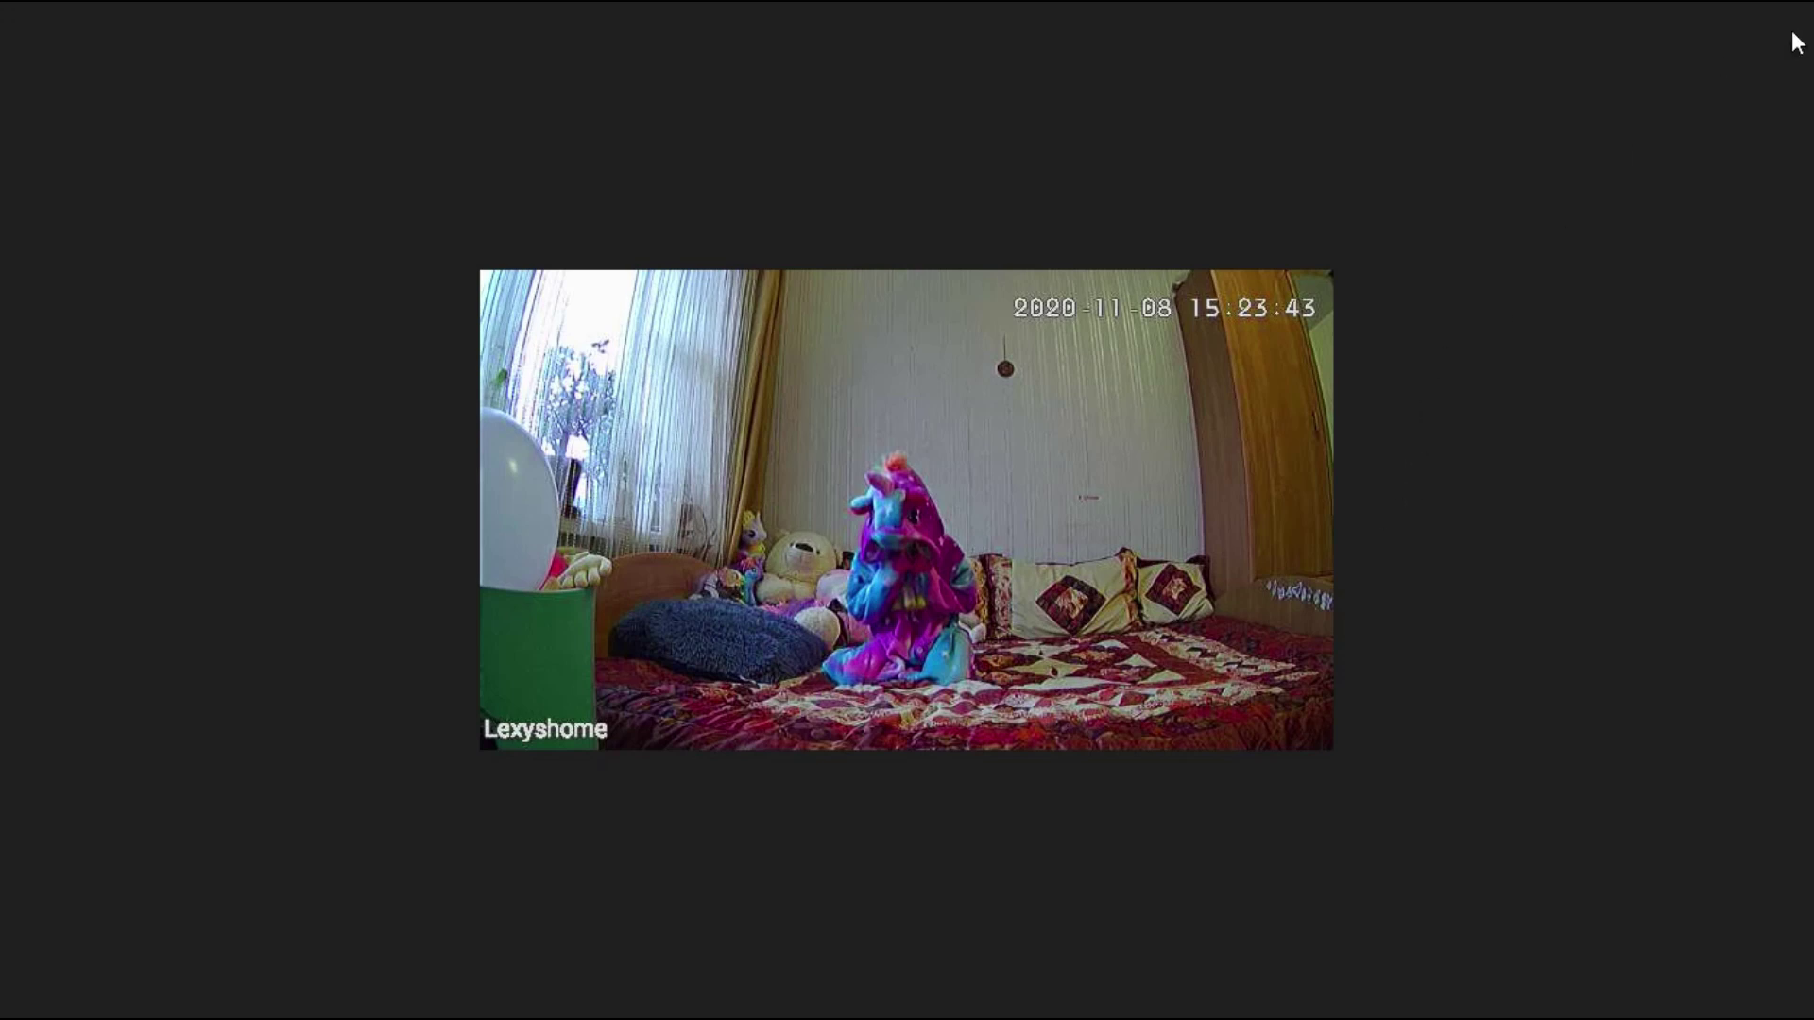
key("Escape")
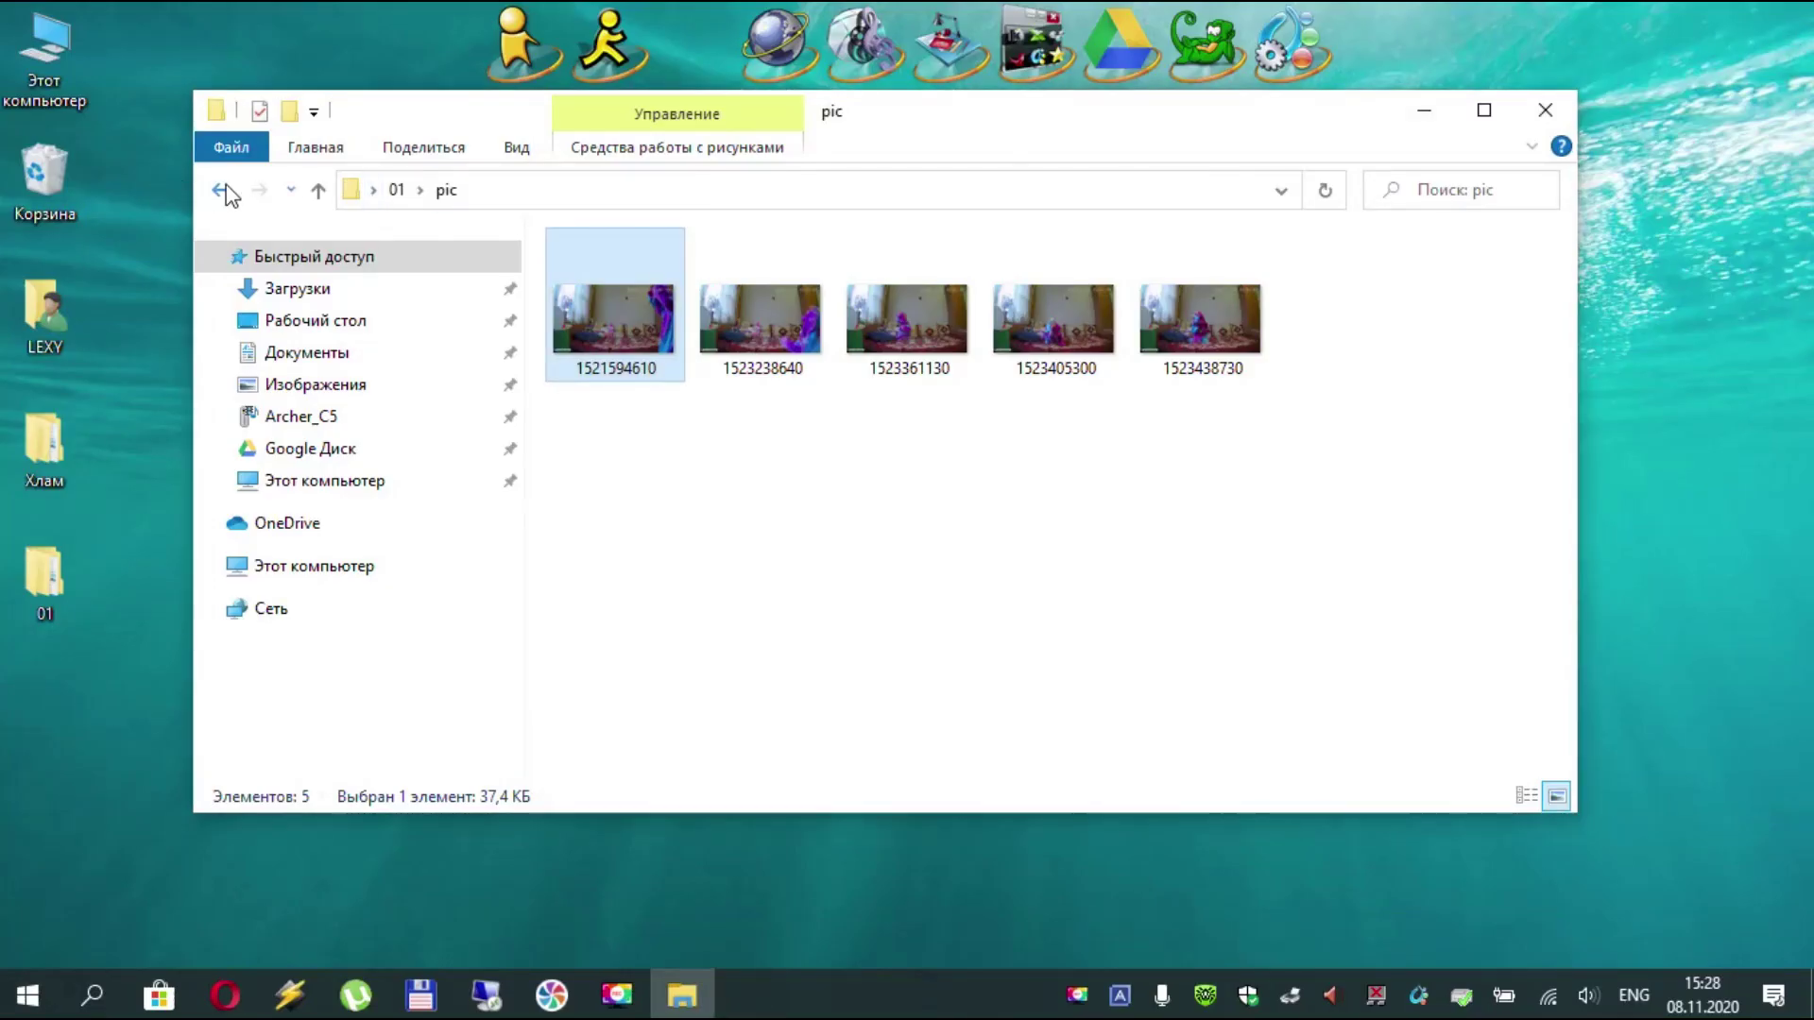
Play the 15.23.23-15.24.08 recording from the rec subfolder of the copied folder, then close the player
left_click(222, 190)
double_click(578, 314)
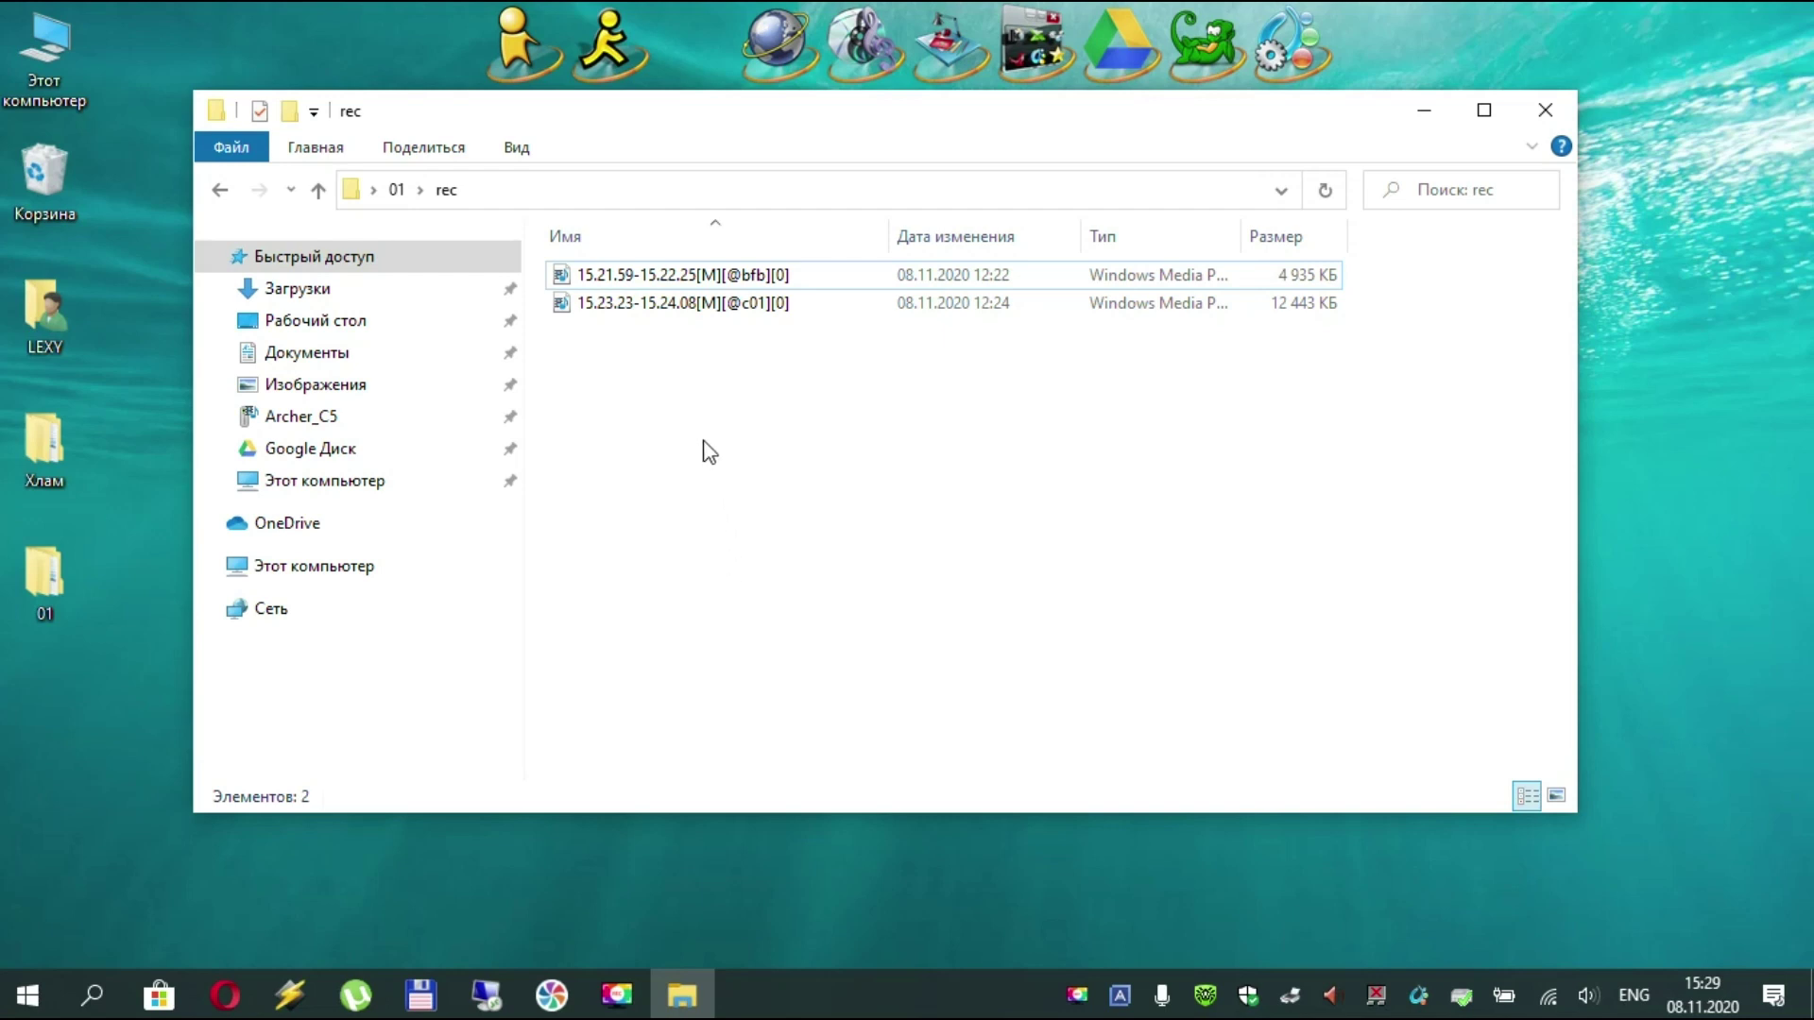
double_click(659, 304)
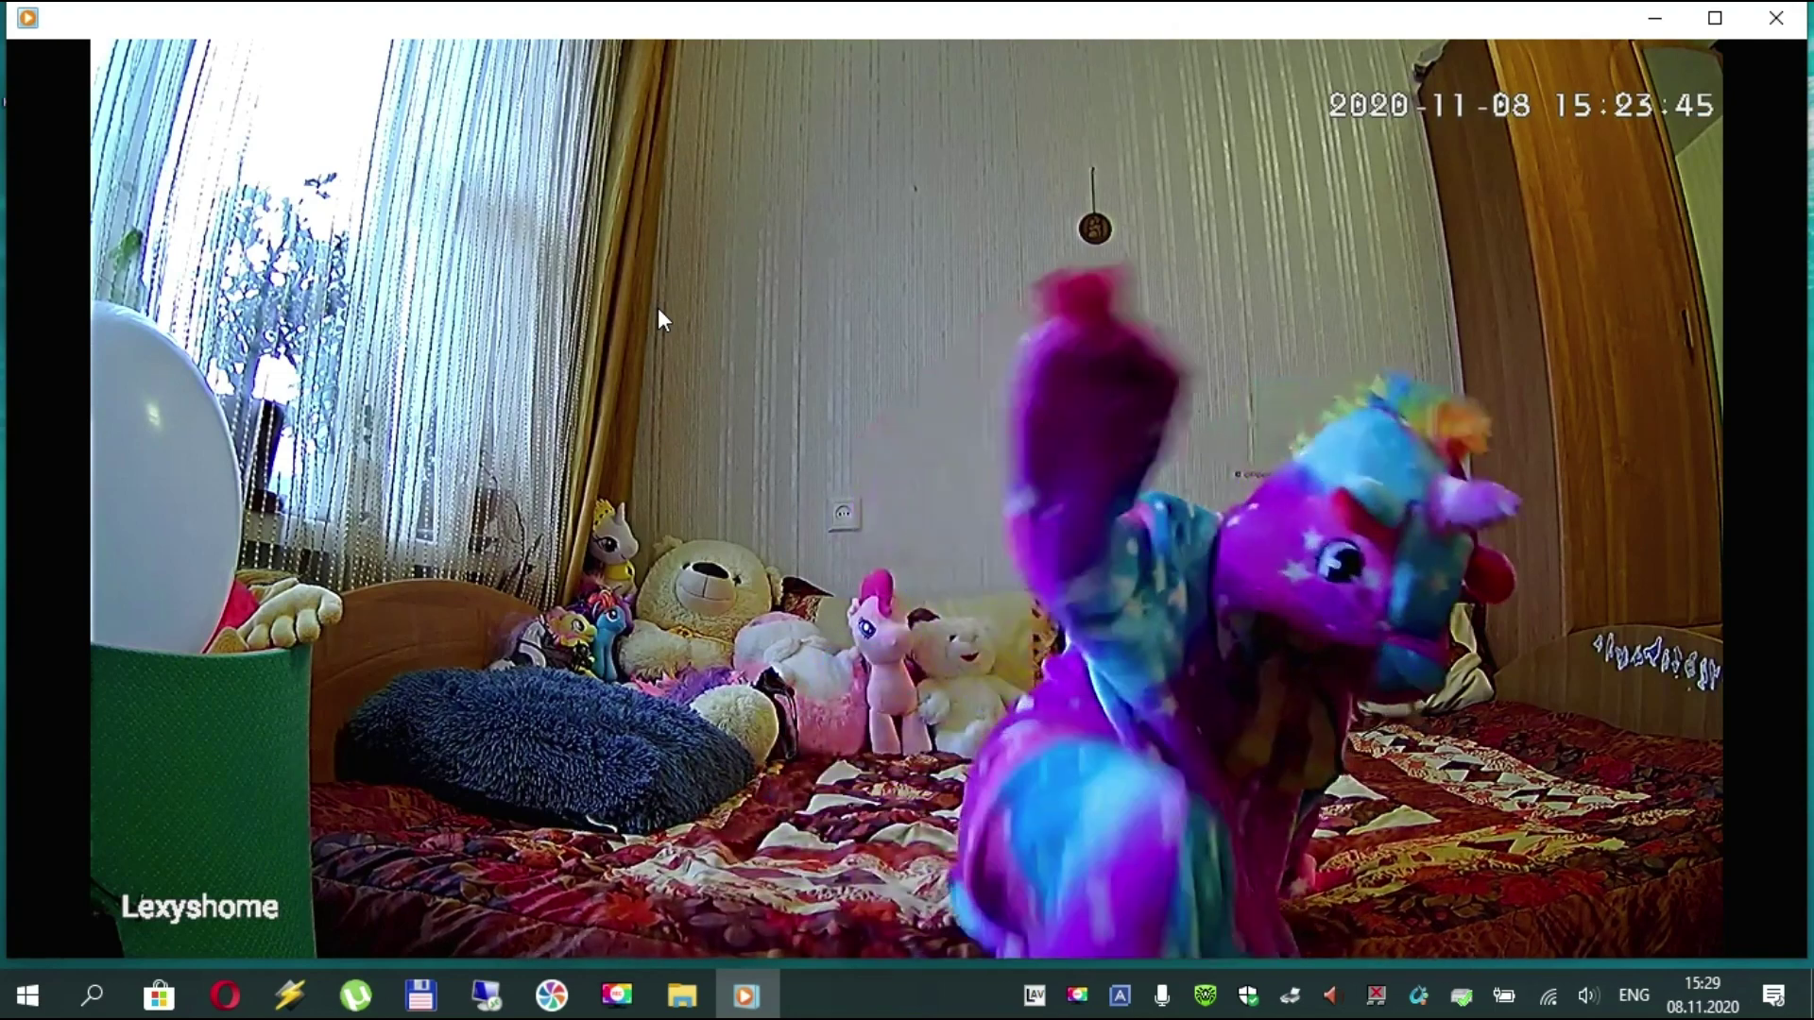
mouse_move(678, 365)
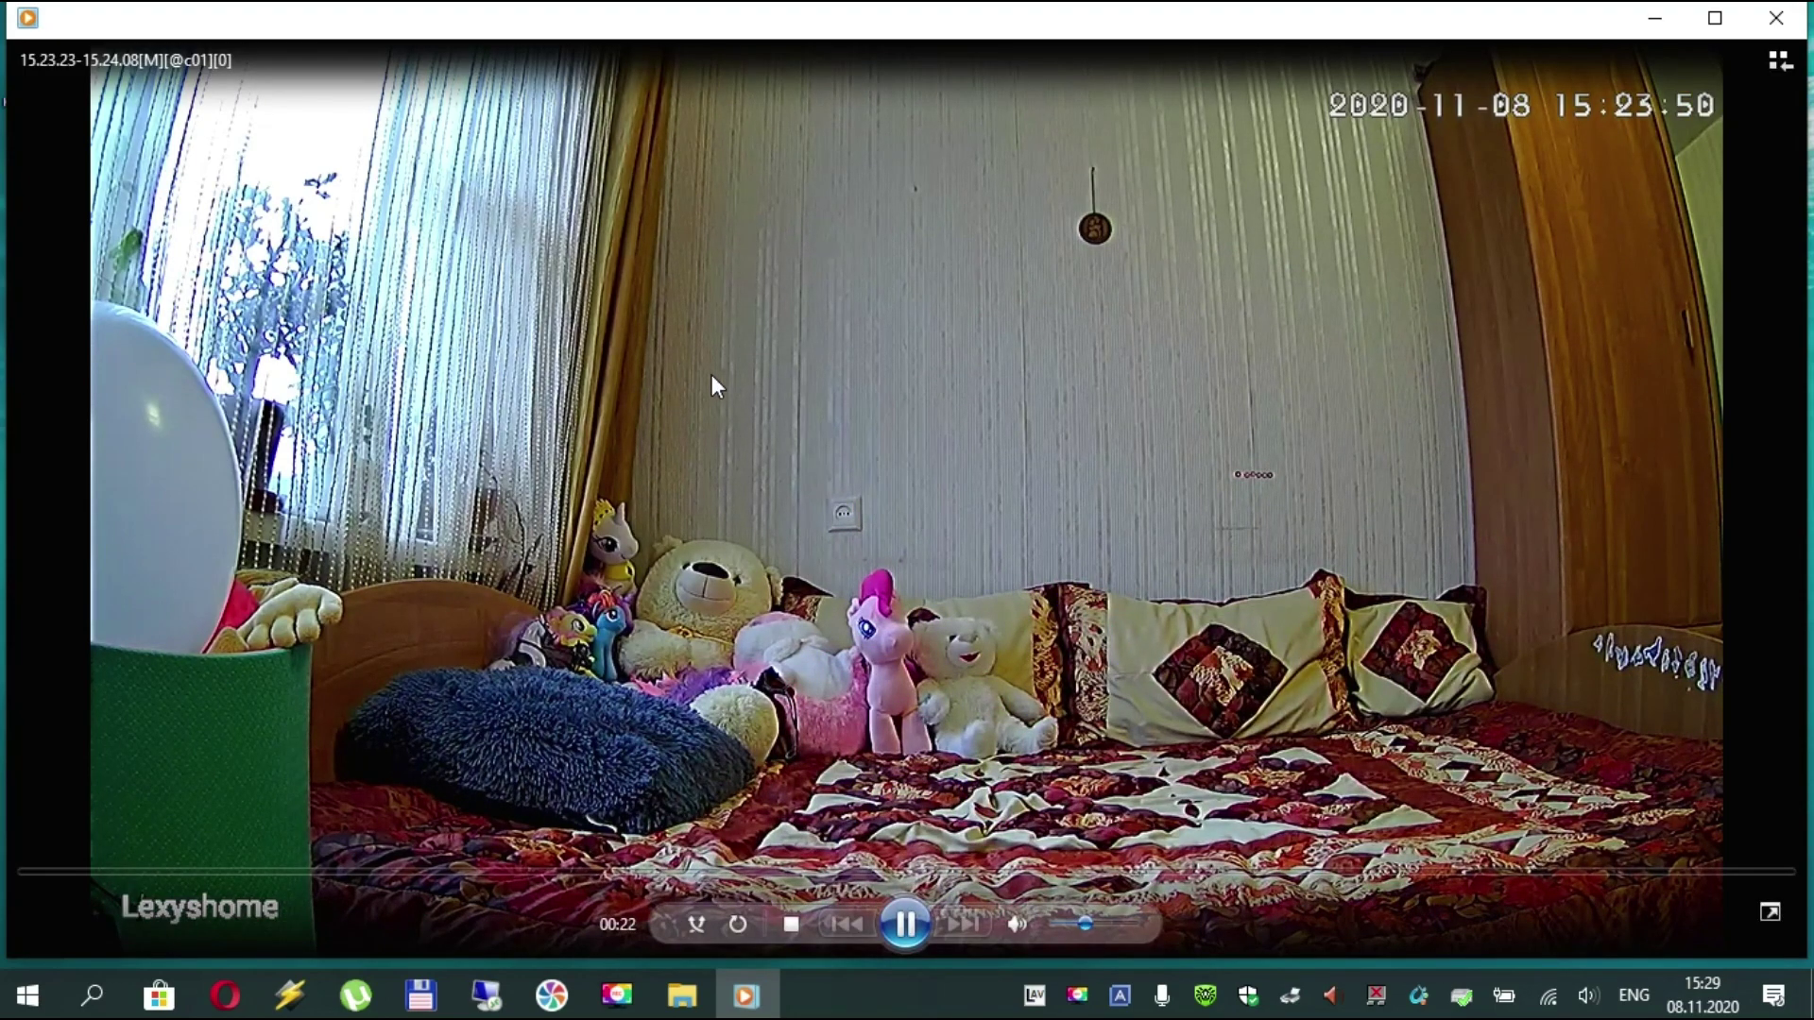
left_click(1783, 20)
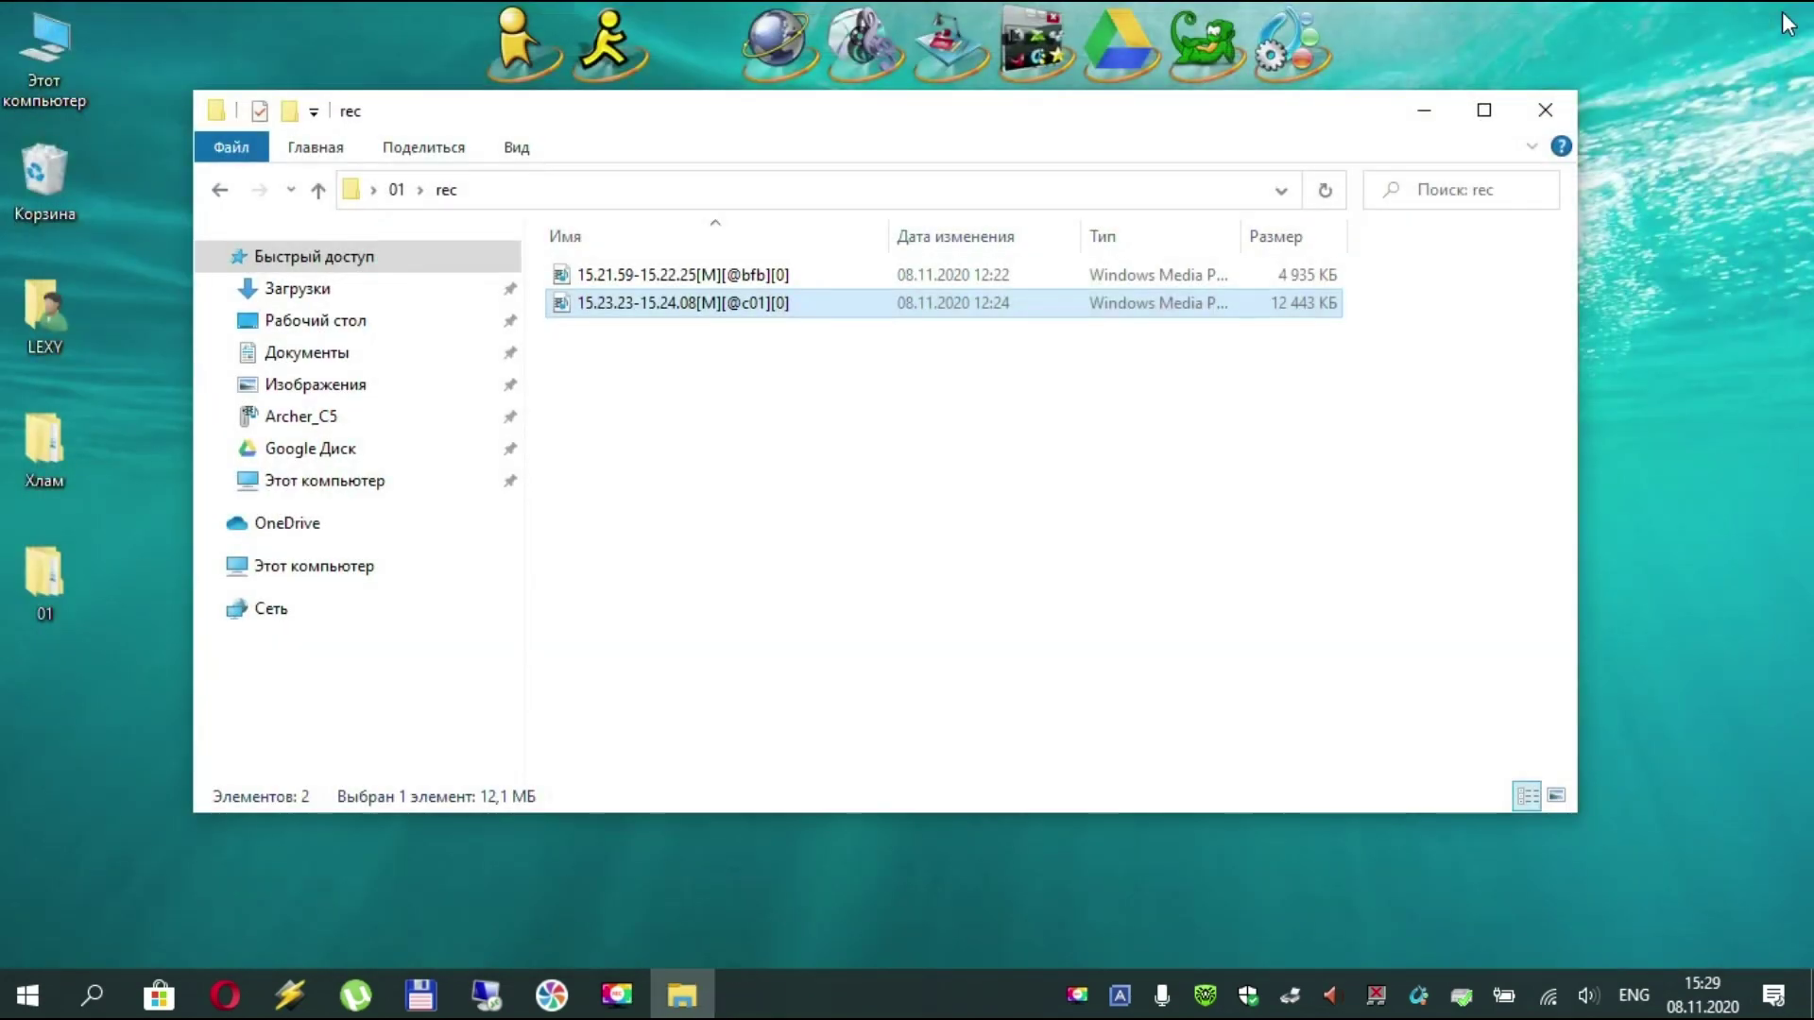
left_click(1261, 501)
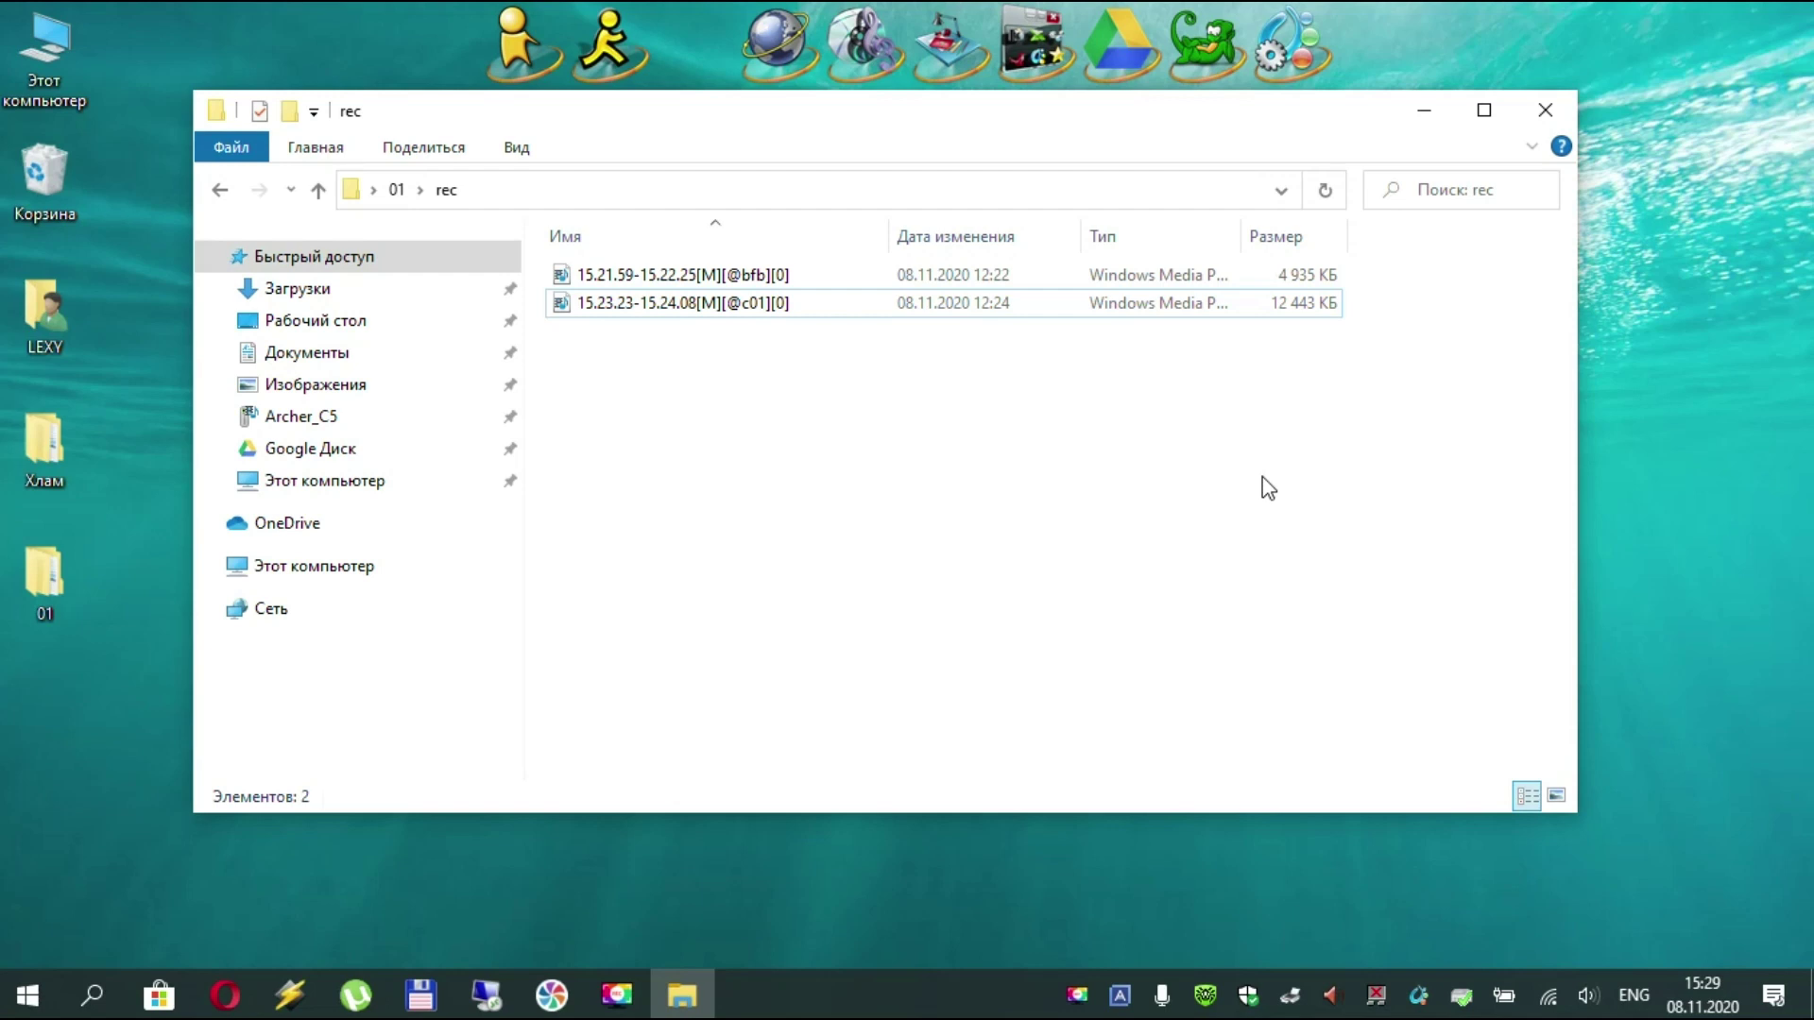